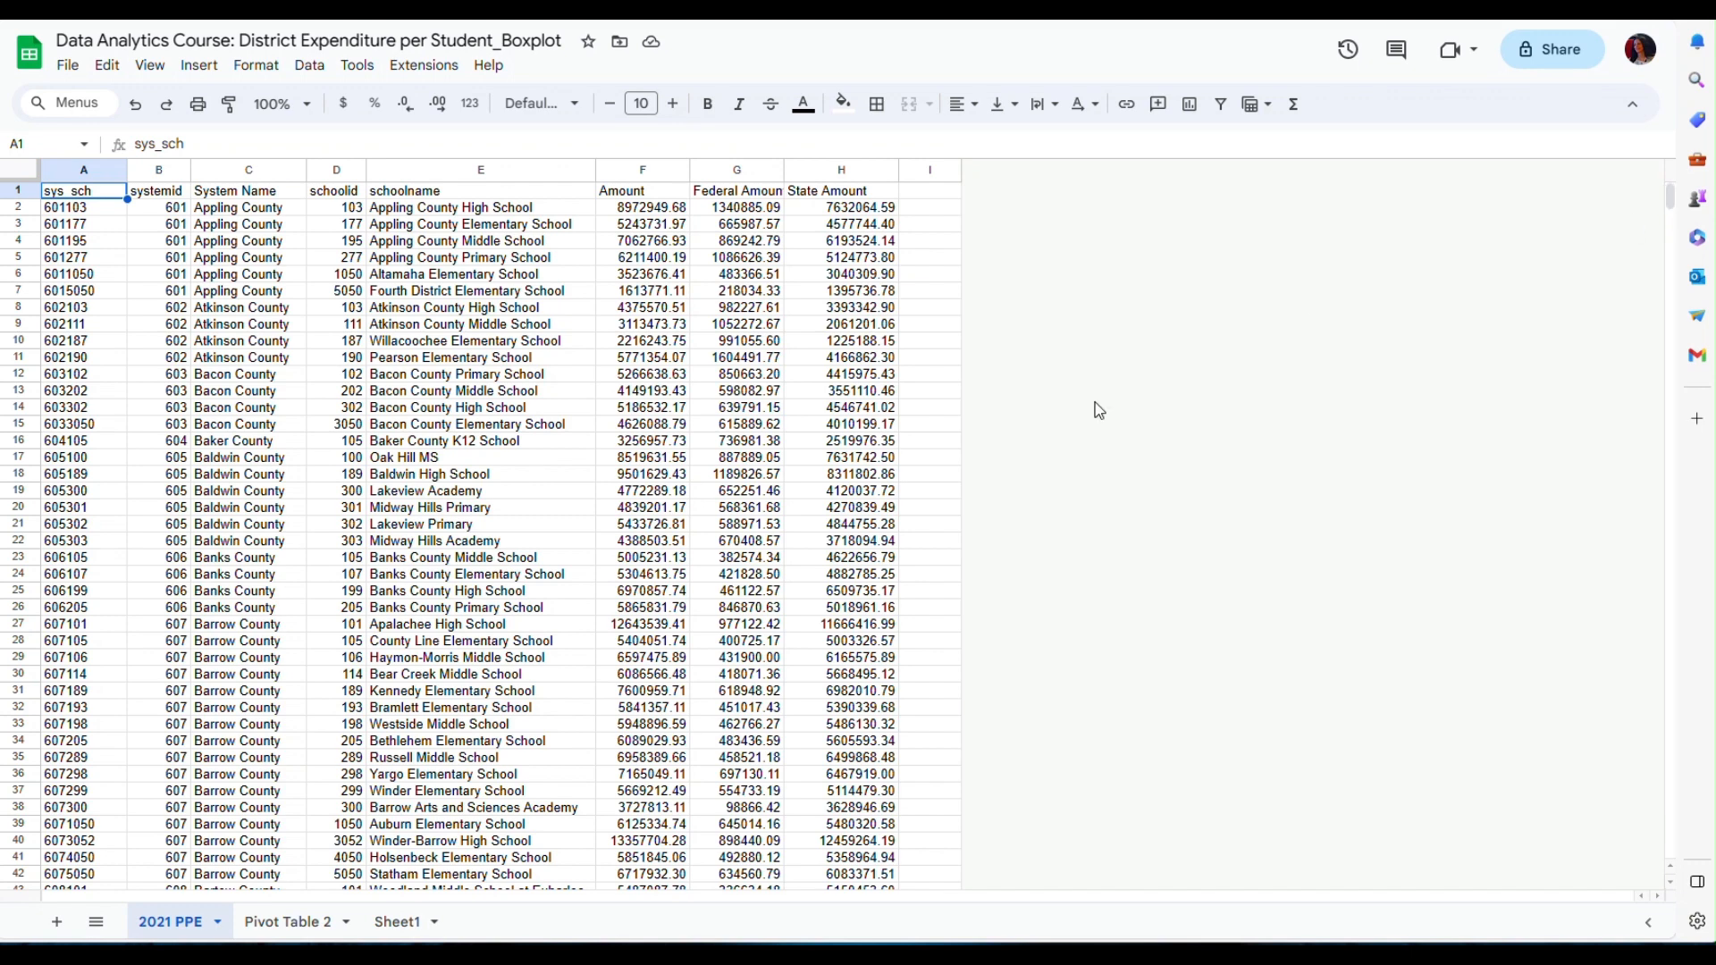
Step: Open the Pivot Table 2 sheet and widen its System Name column so the district names are easier to read
{"action": "left_click", "coordinate": [291, 931]}
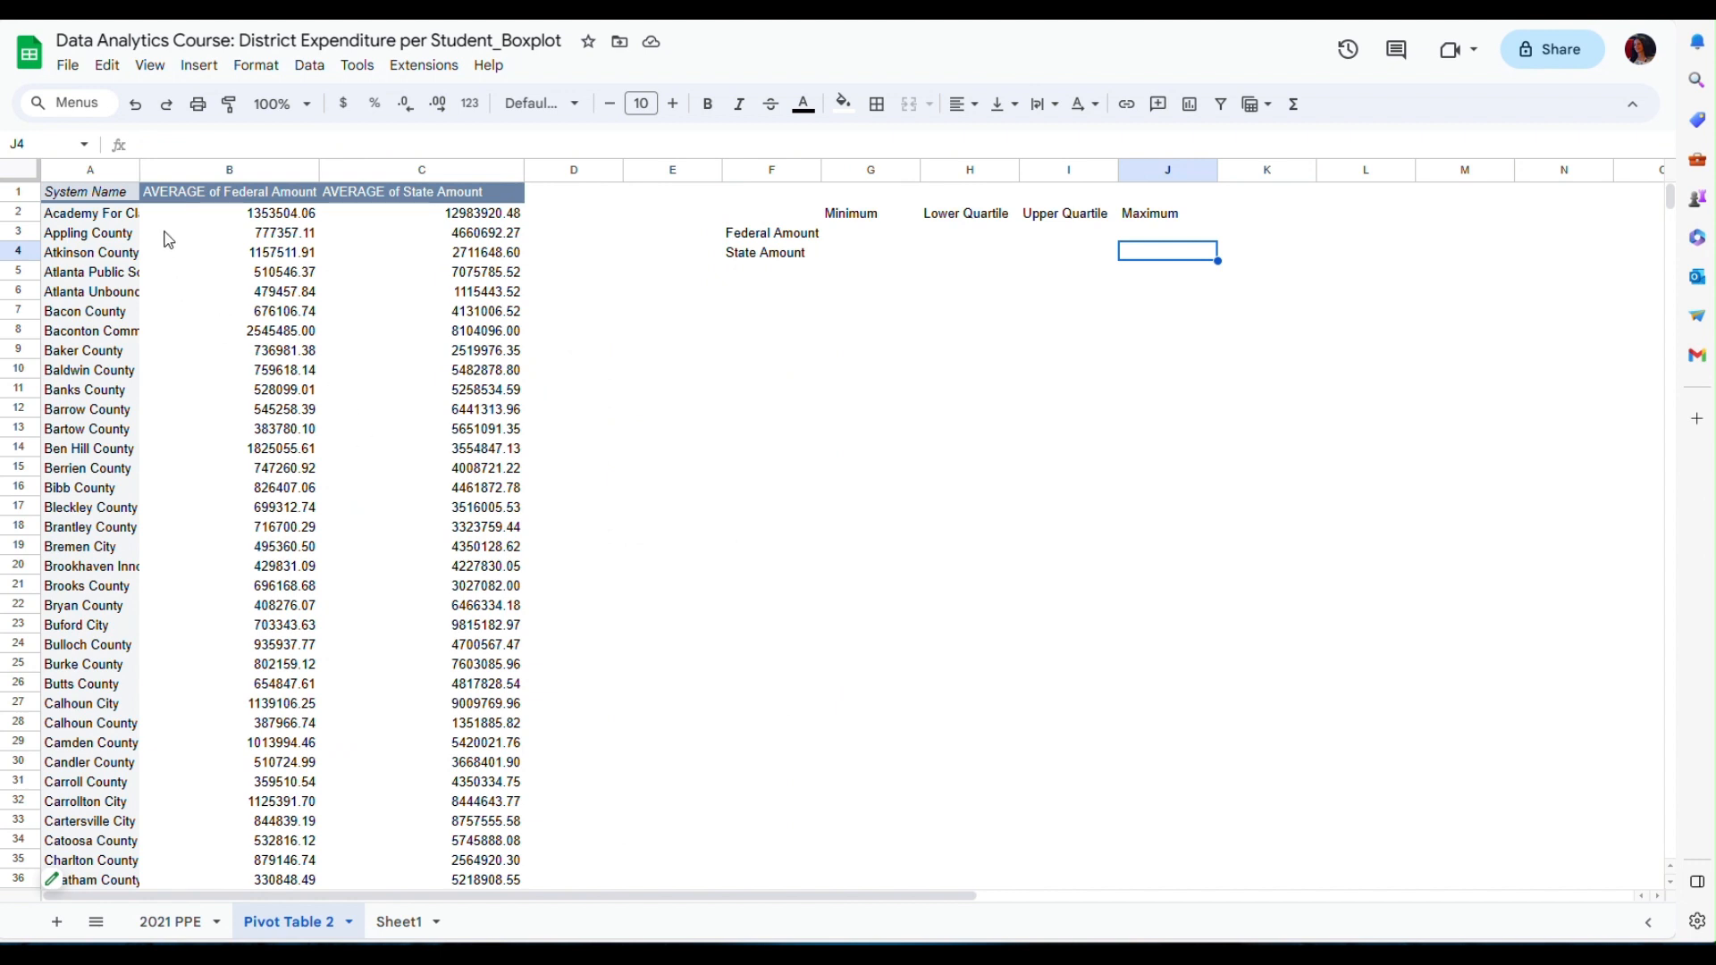
{"action": "left_click_drag", "start_coordinate": [140, 170], "coordinate": [209, 172]}
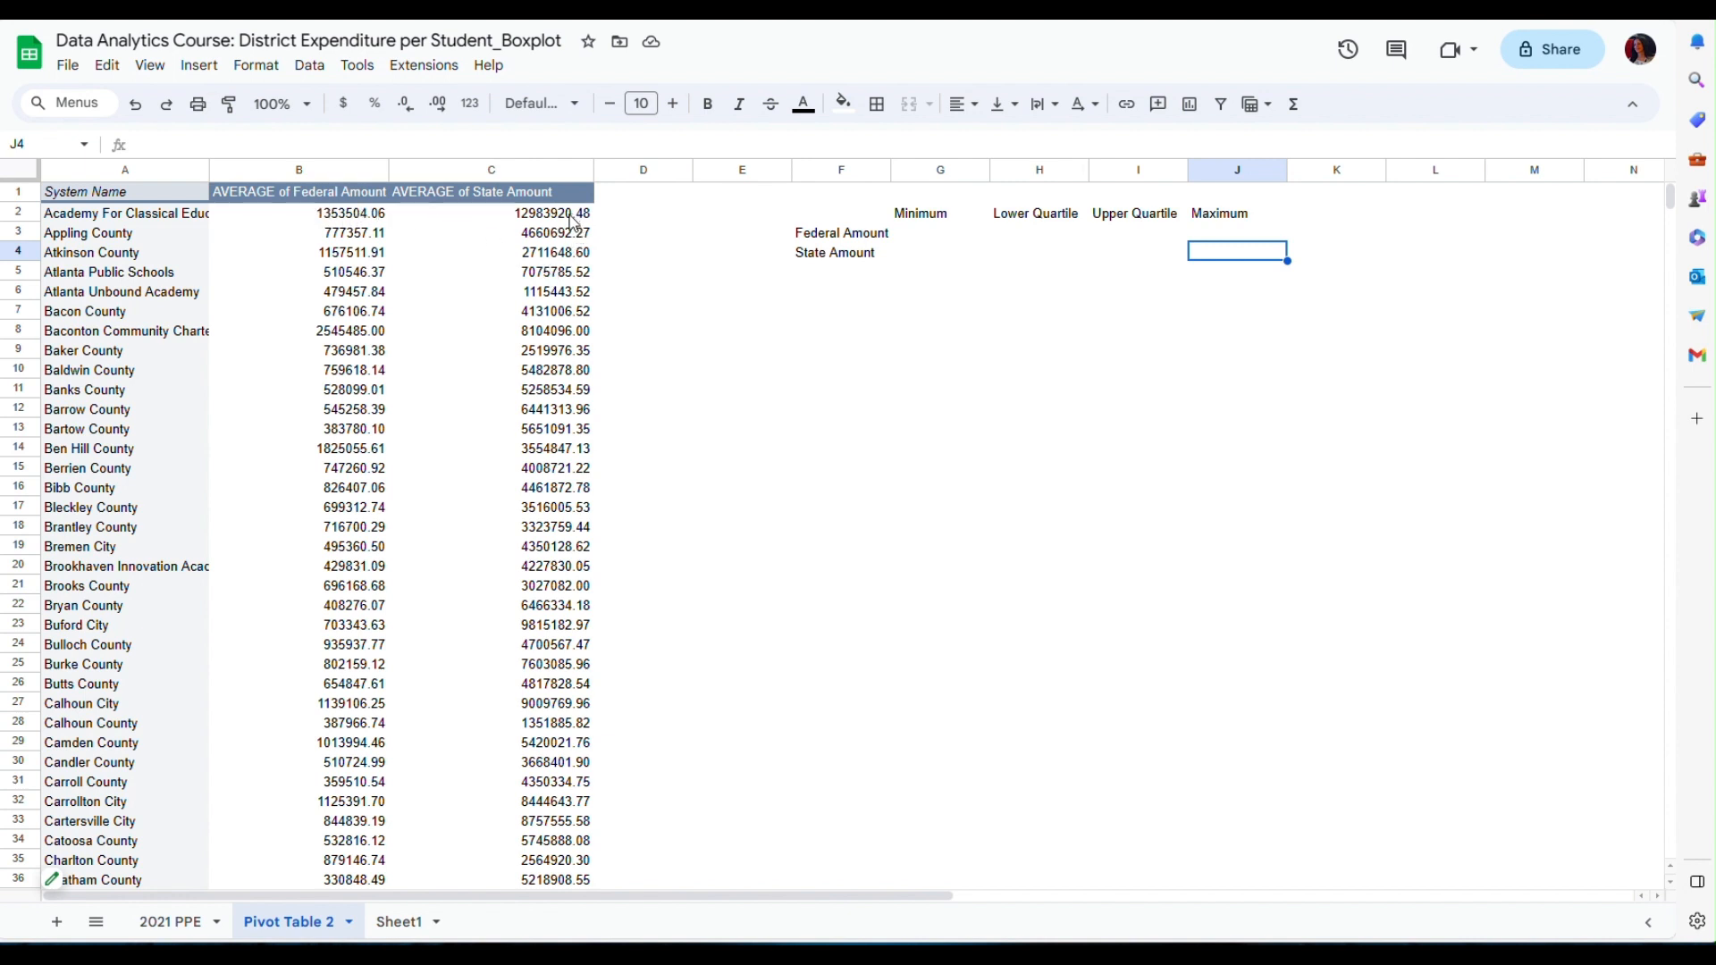
Step: Examine the pivot table's average federal and state amounts from the first district down to the Grand Total row
{"action": "scroll", "coordinate": [497, 534], "scroll_direction": "down", "scroll_amount": 10}
{"action": "scroll", "coordinate": [497, 534], "scroll_direction": "down", "scroll_amount": 20}
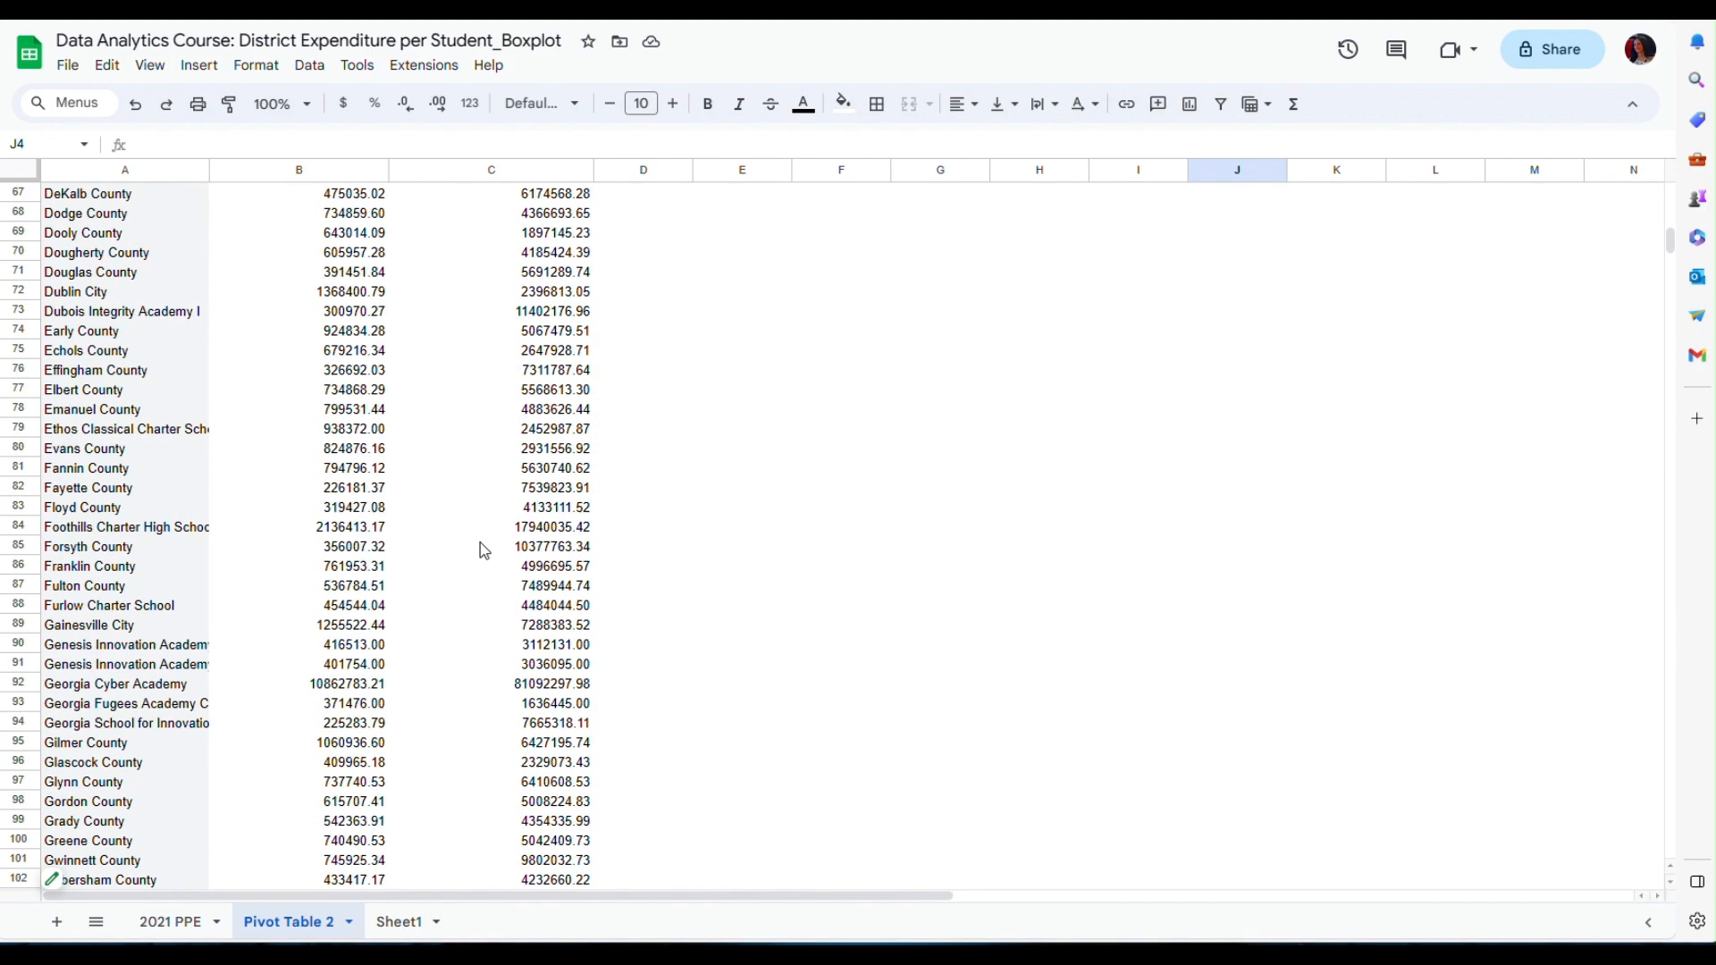
{"action": "scroll", "coordinate": [456, 605], "scroll_direction": "down", "scroll_amount": 15}
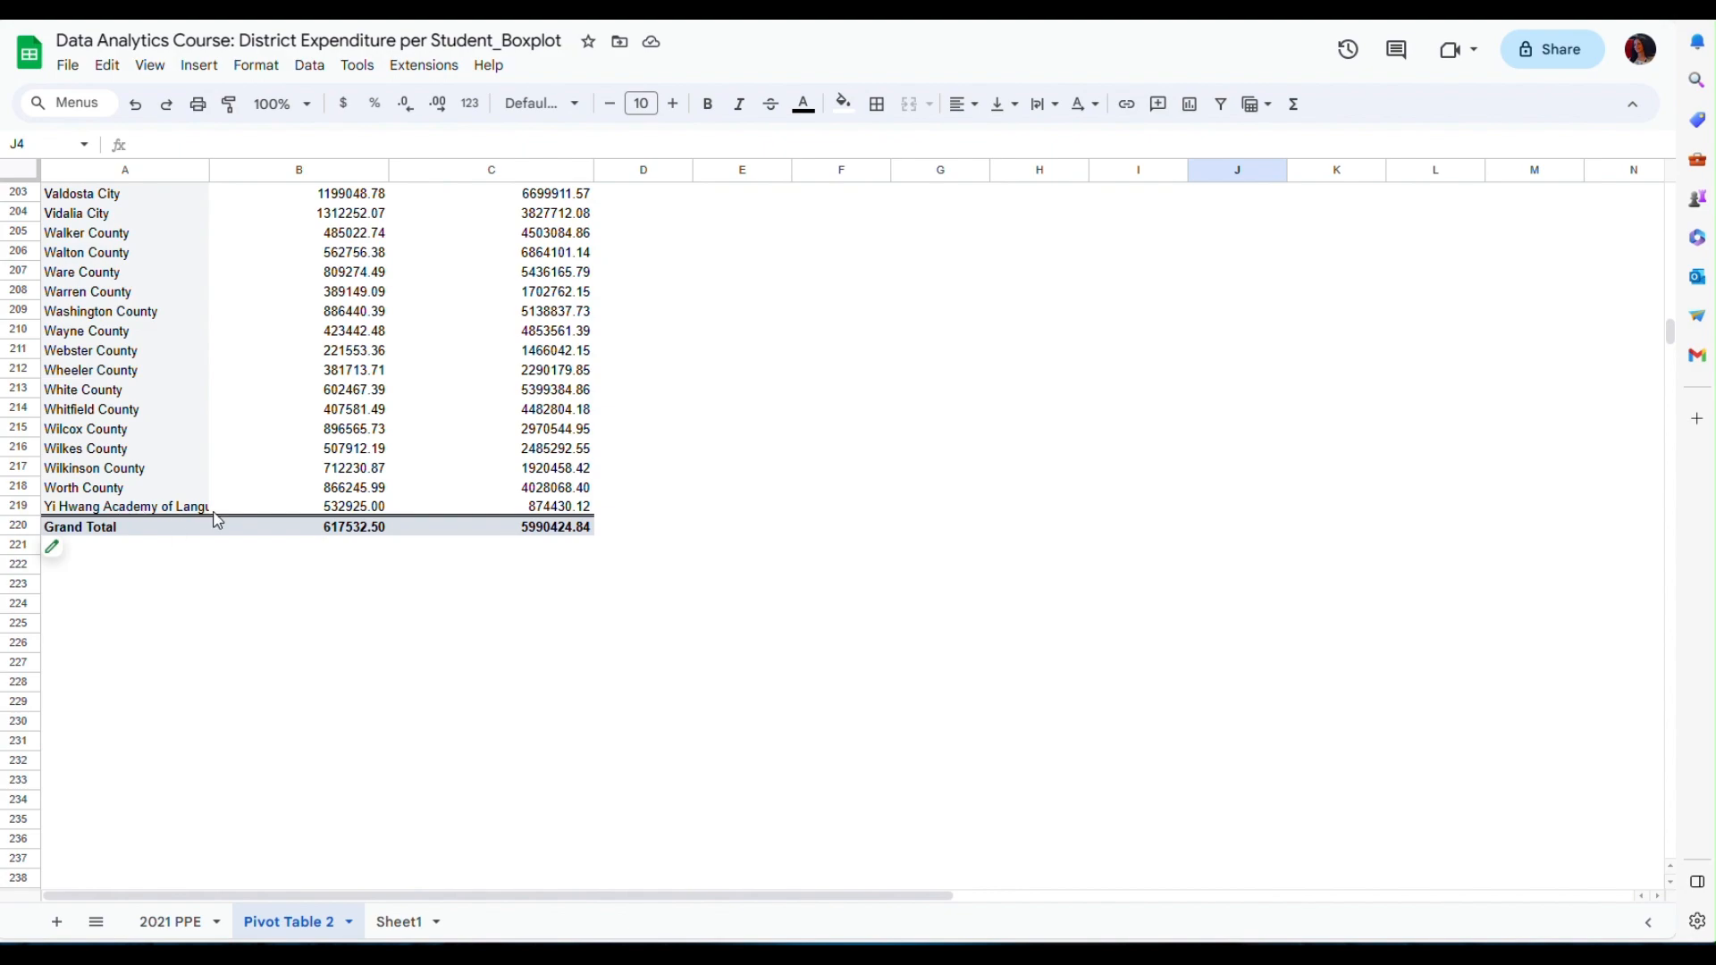
{"action": "scroll", "coordinate": [543, 712], "scroll_direction": "up", "scroll_amount": 1}
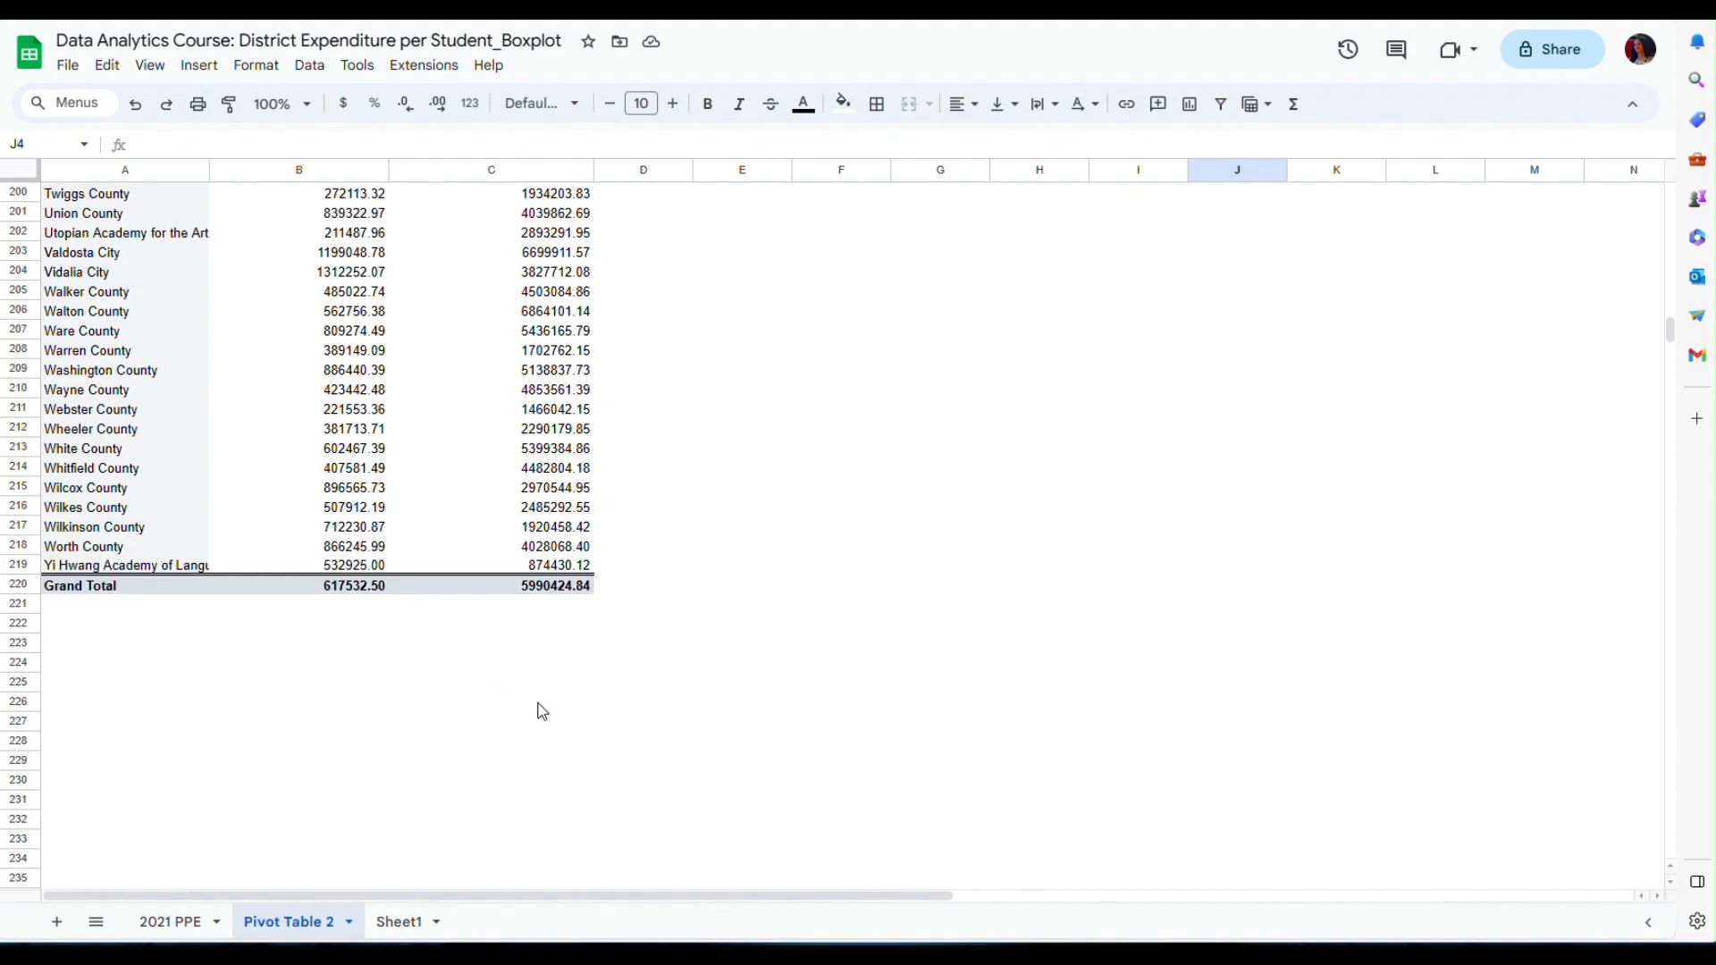
{"action": "scroll", "coordinate": [542, 711], "scroll_direction": "up", "scroll_amount": 20}
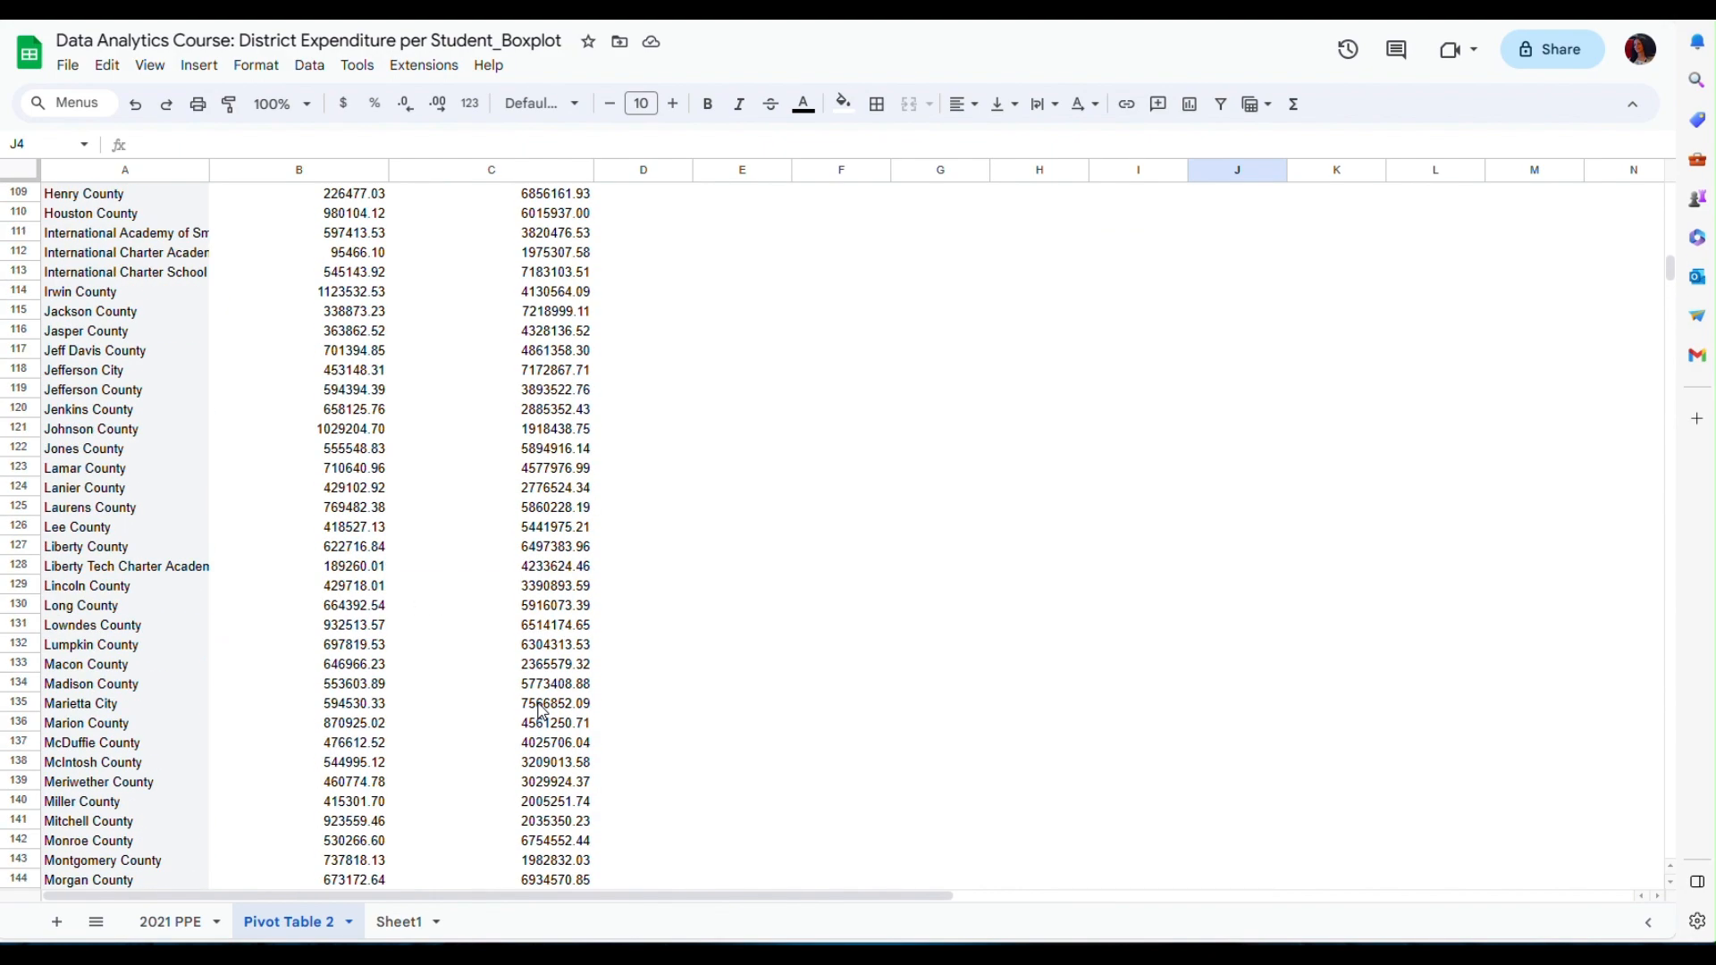
{"action": "scroll", "coordinate": [542, 712], "scroll_direction": "up", "scroll_amount": 20}
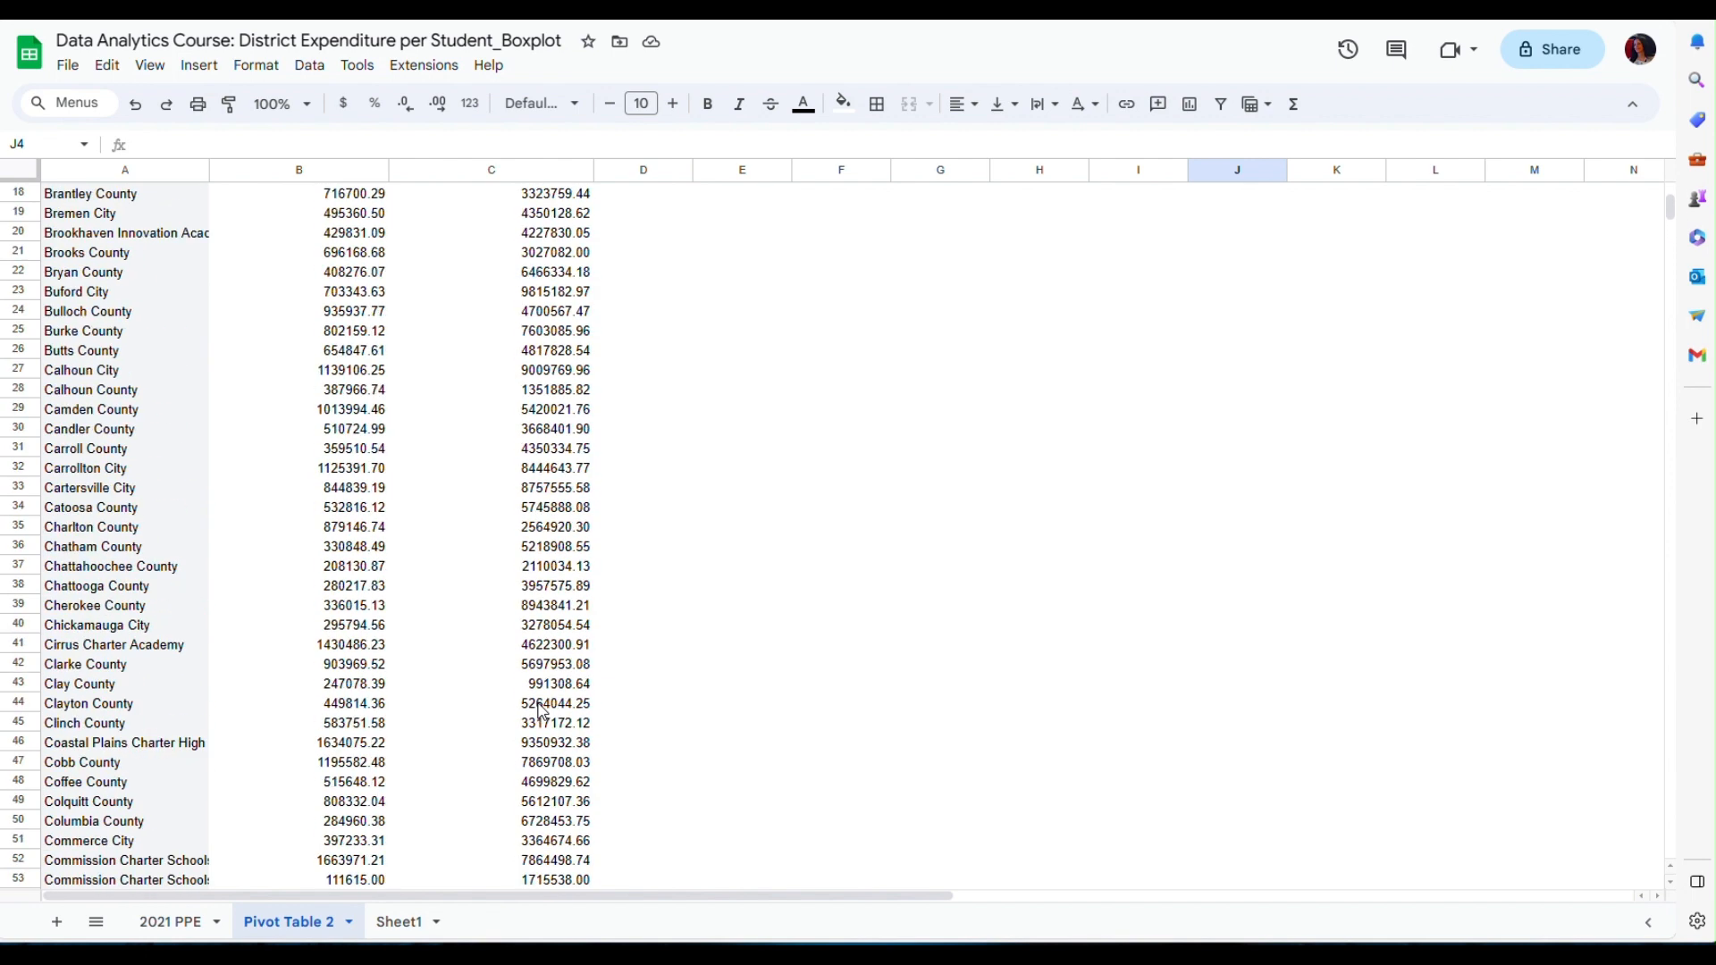
{"action": "scroll", "coordinate": [543, 712], "scroll_direction": "up", "scroll_amount": 6}
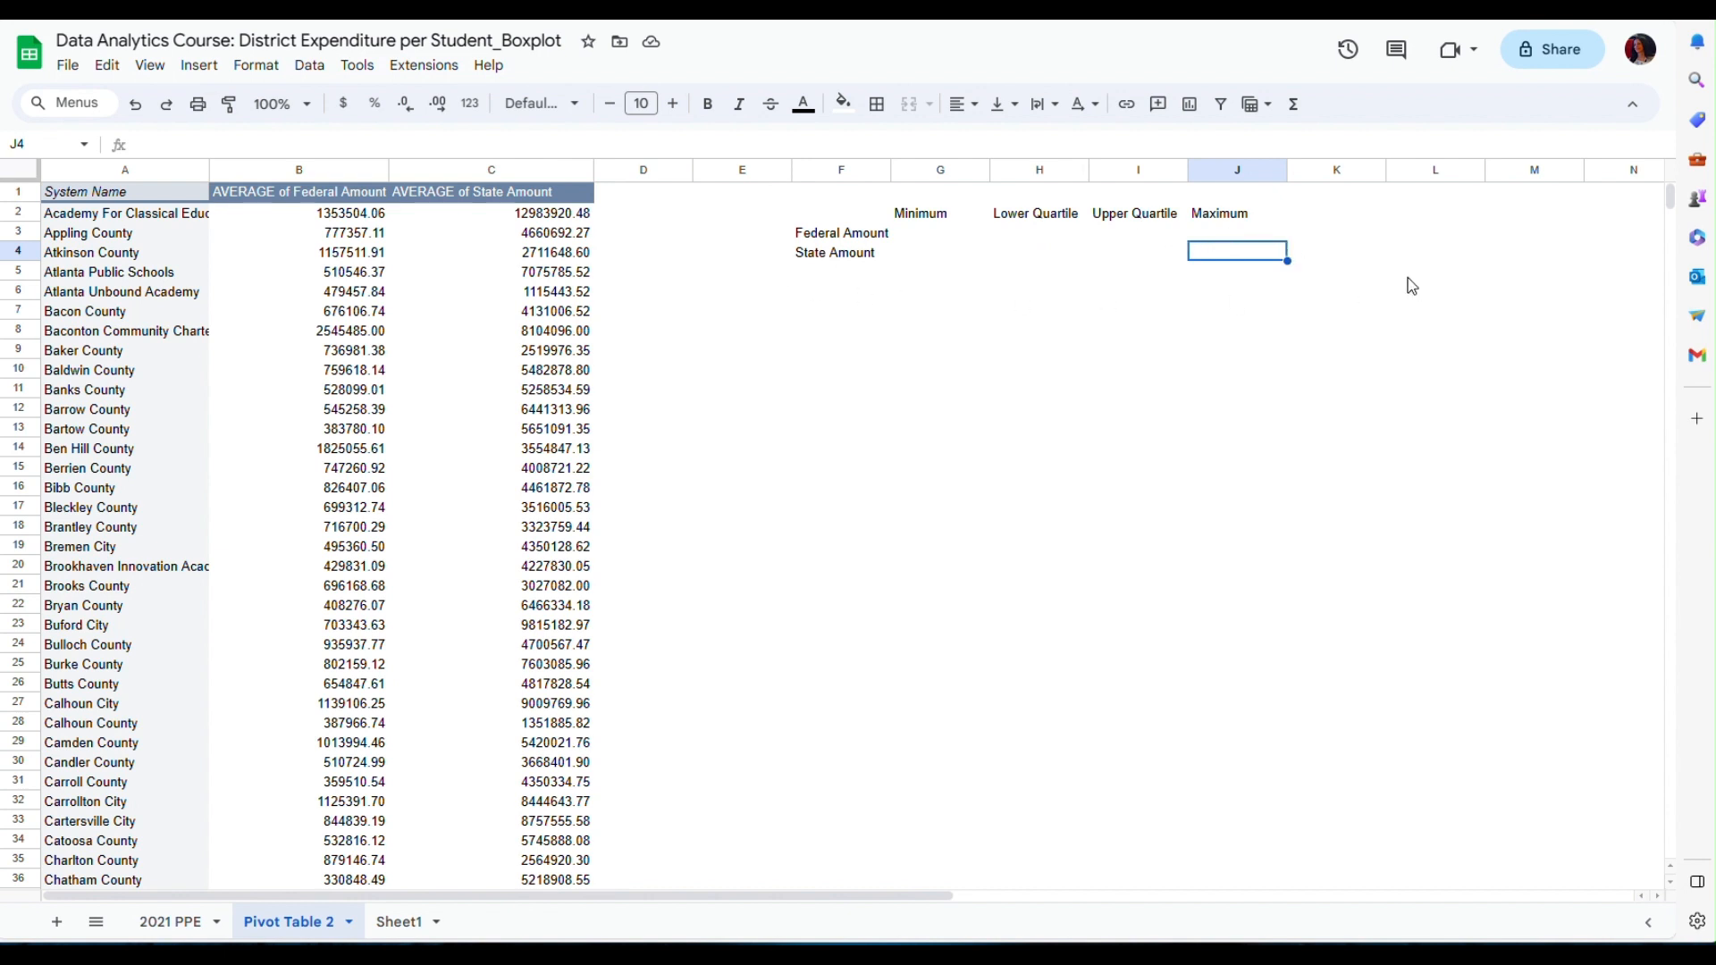
Step: Calculate the Federal Amount minimum in cell G3 with the formula =min(B2:B219)
{"action": "left_click", "coordinate": [931, 239]}
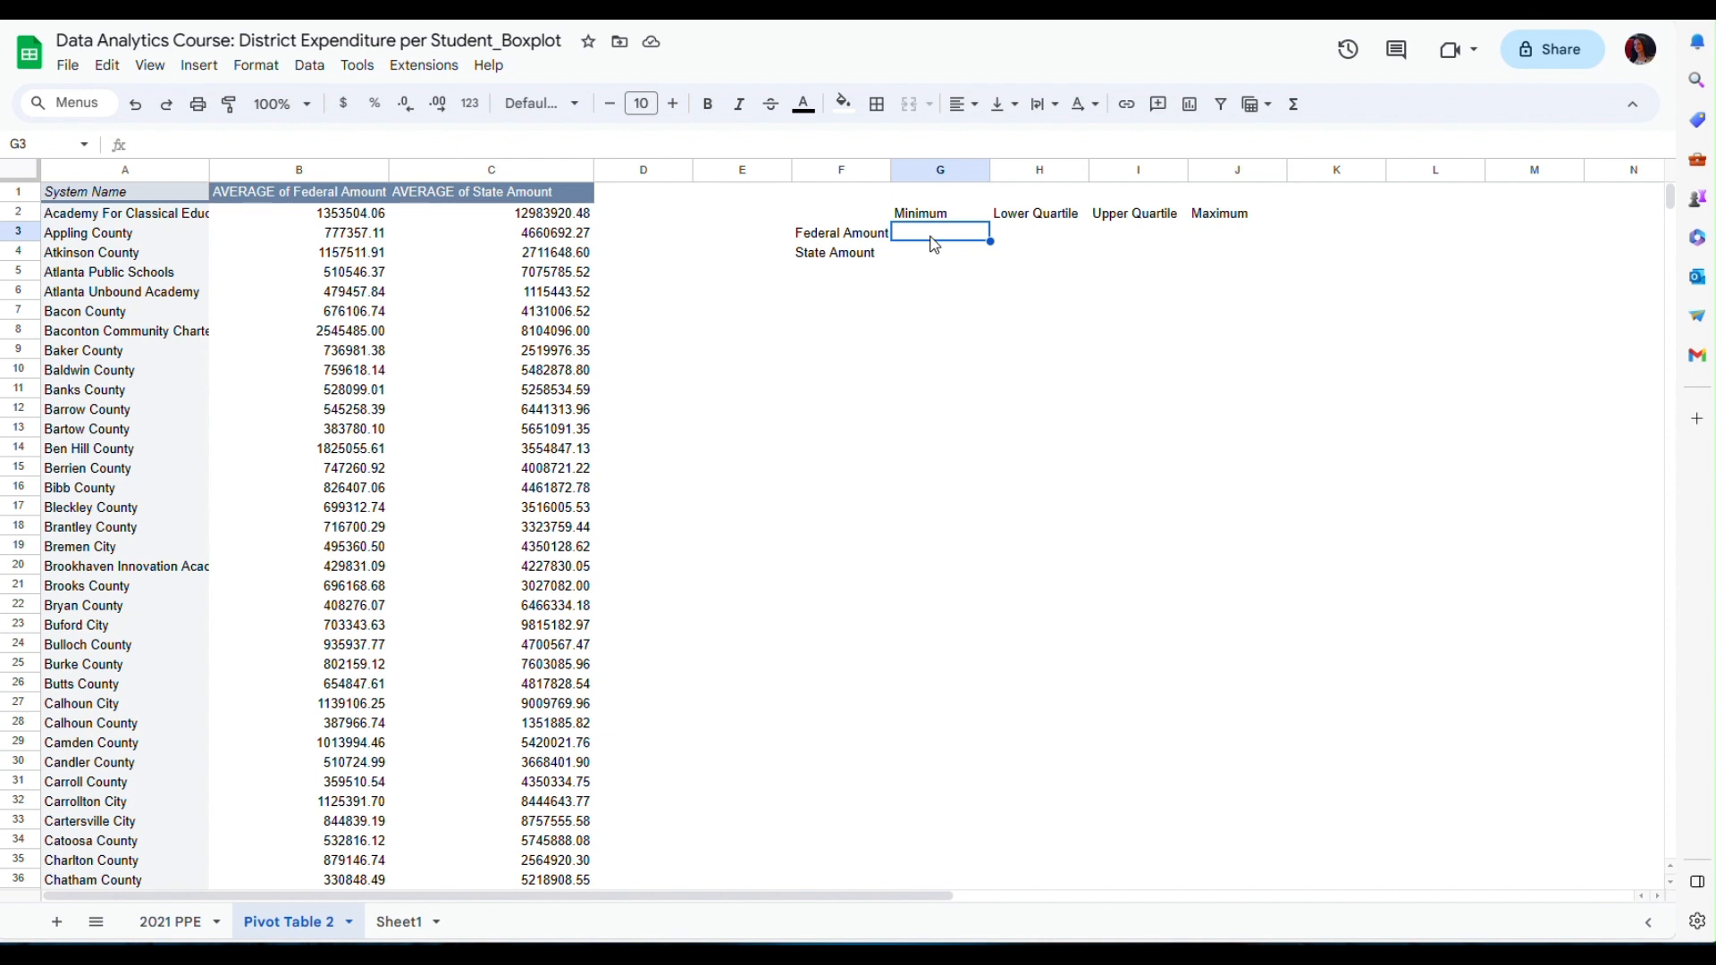
{"action": "type", "text": "="}
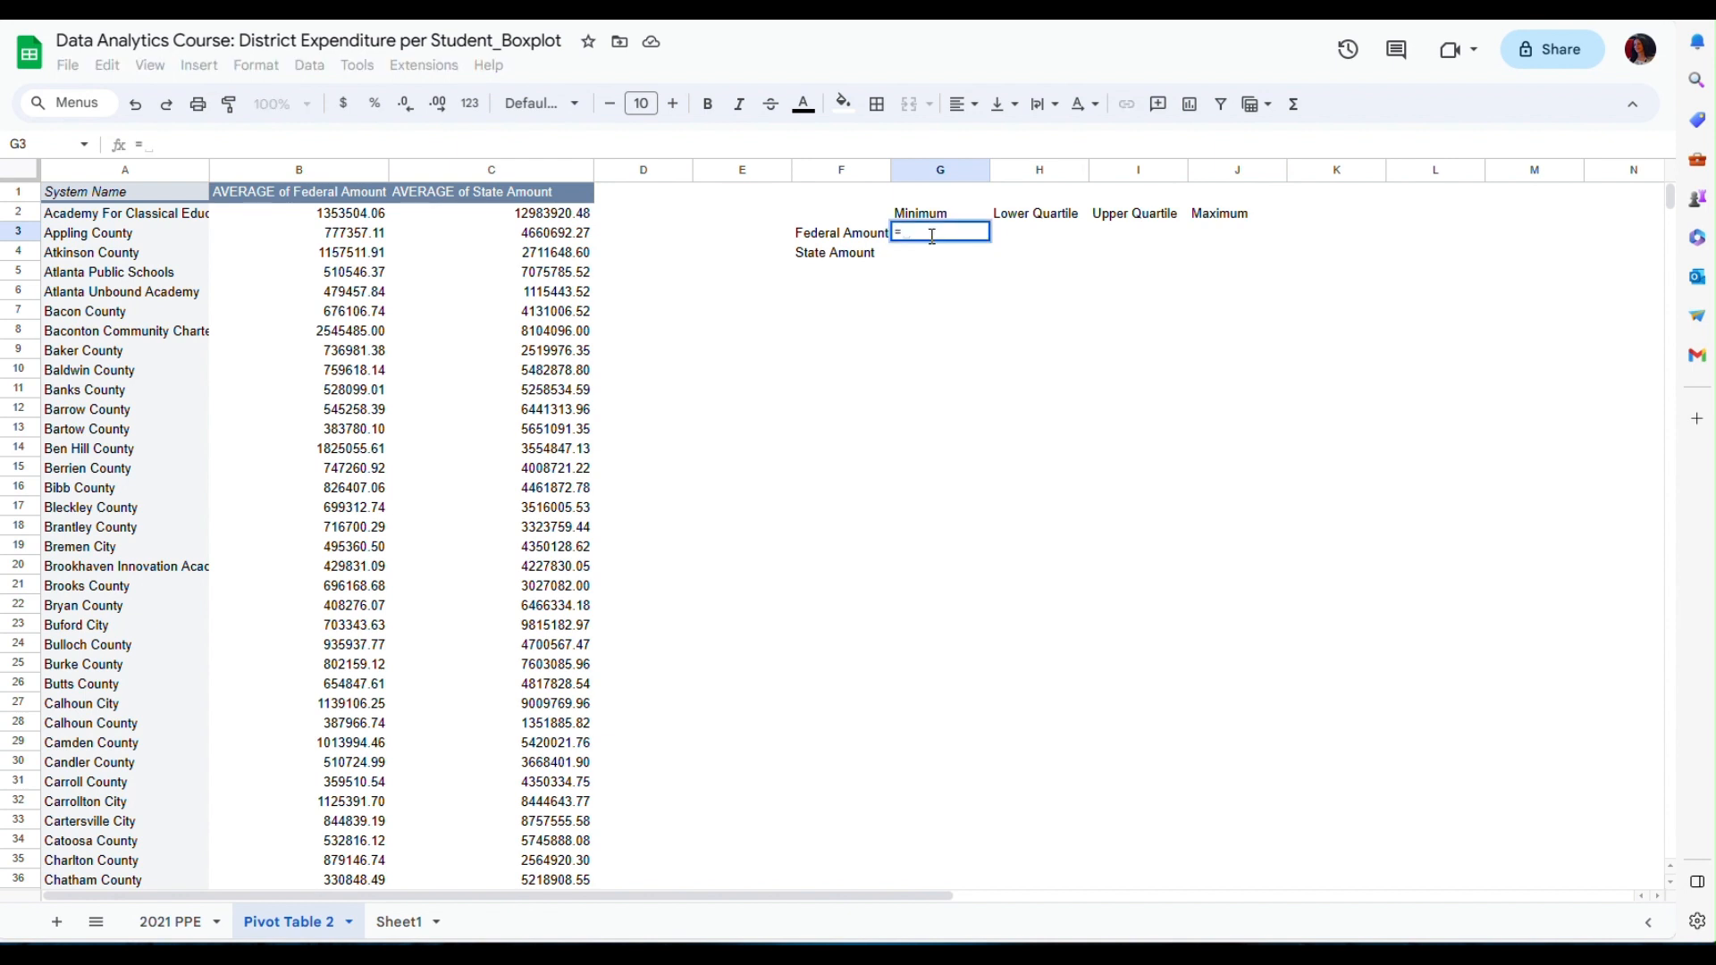
{"action": "type", "text": "min("}
{"action": "left_click", "coordinate": [353, 220]}
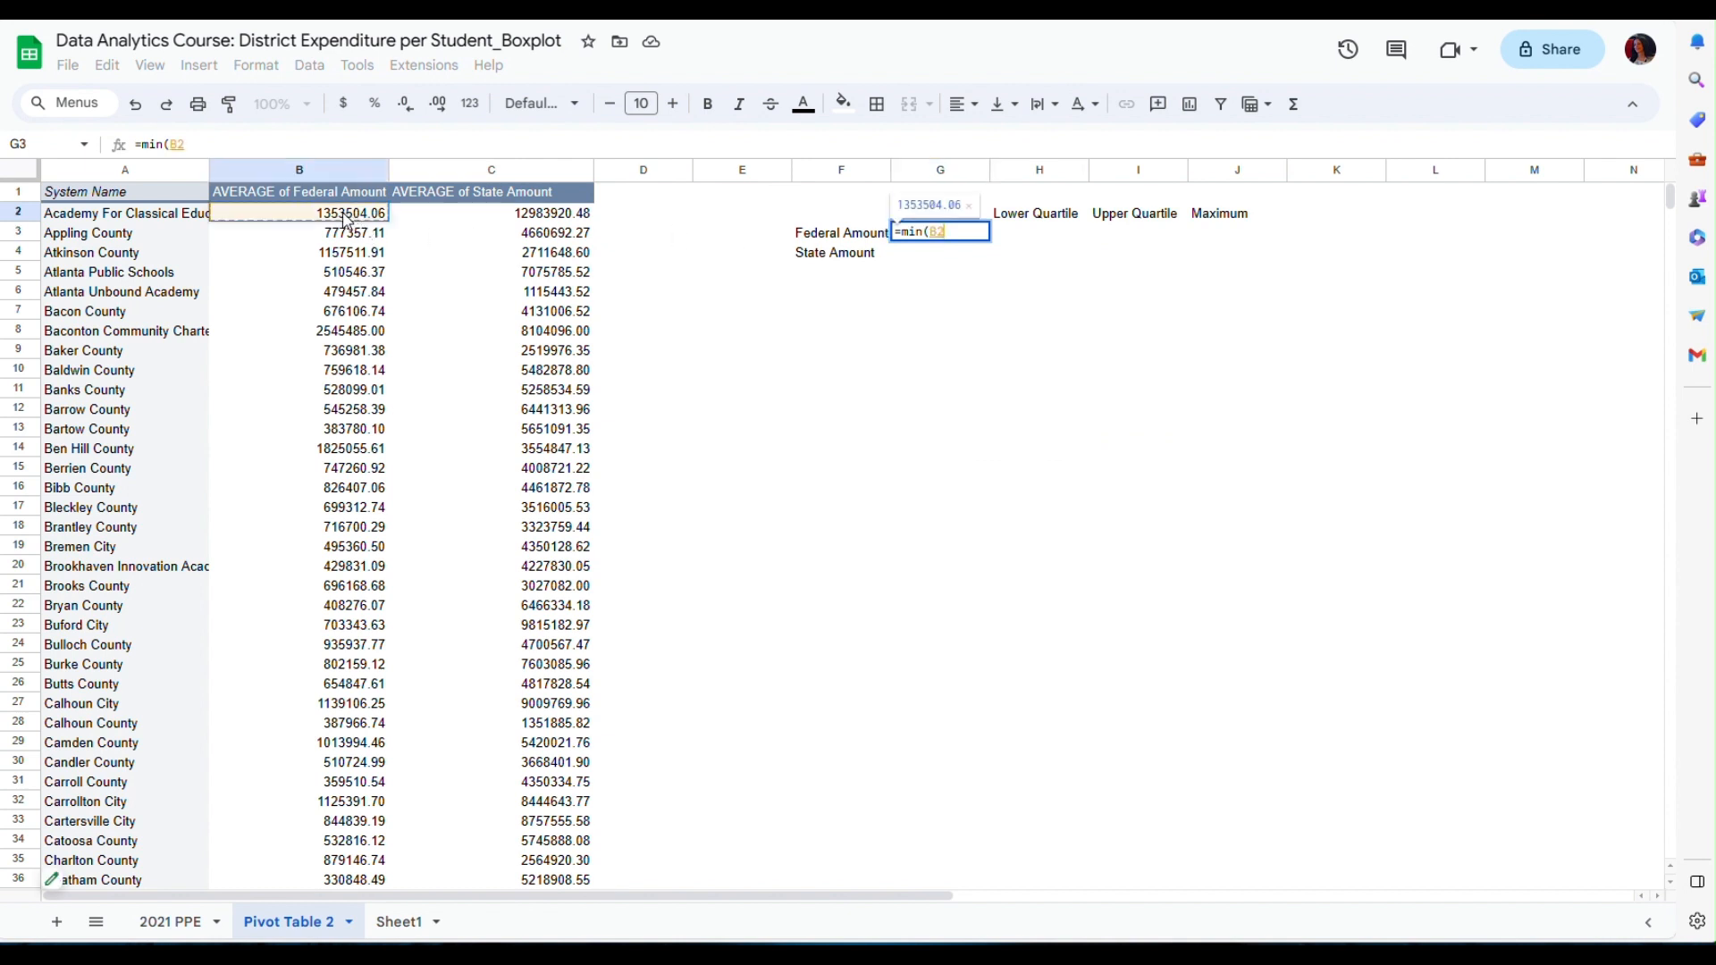
{"action": "left_click_drag", "start_coordinate": [347, 220], "coordinate": [360, 592]}
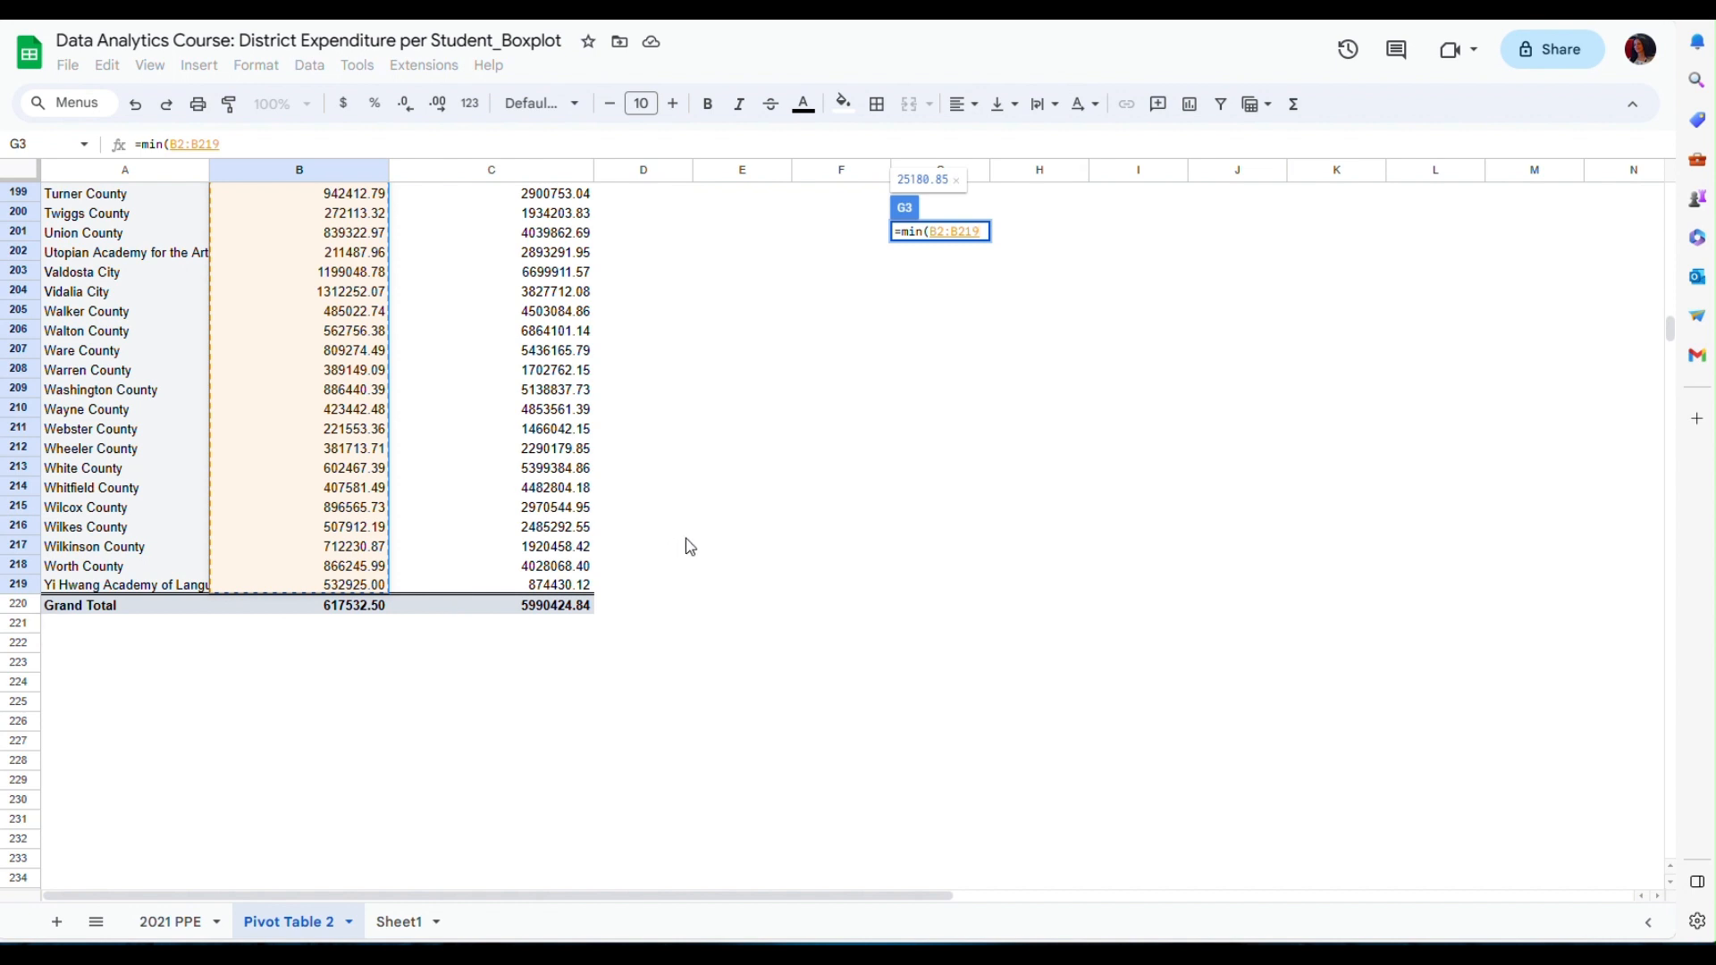
{"action": "type", "text": ")"}
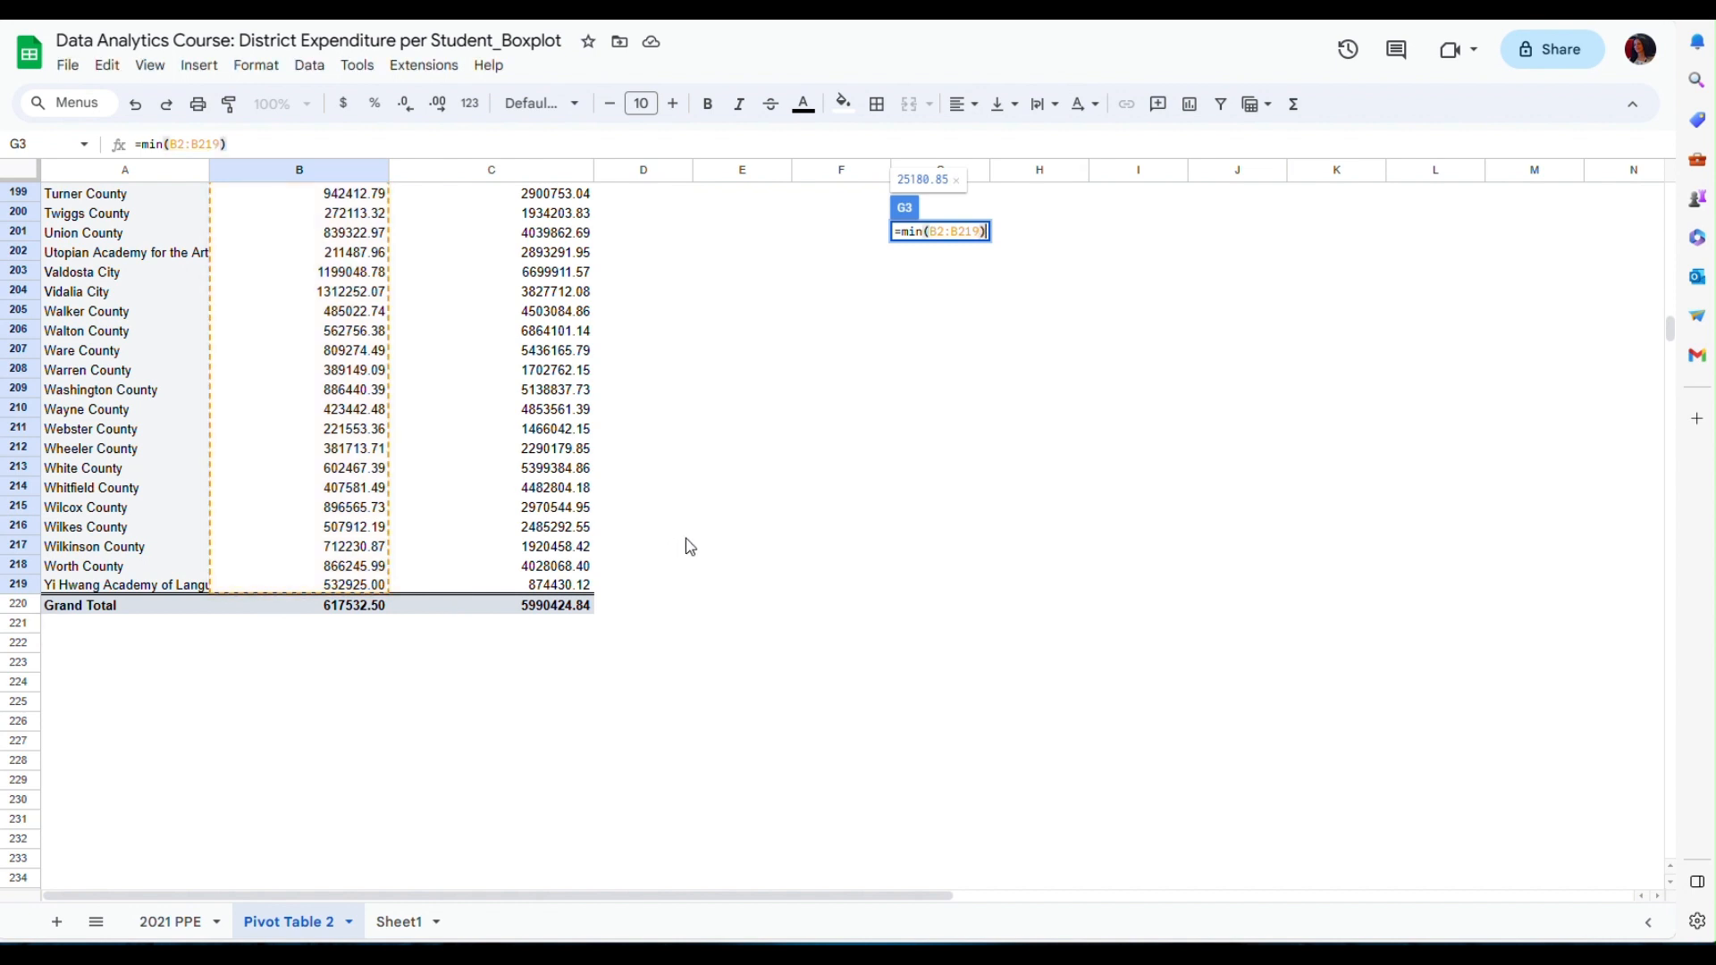
{"action": "key", "text": "Return"}
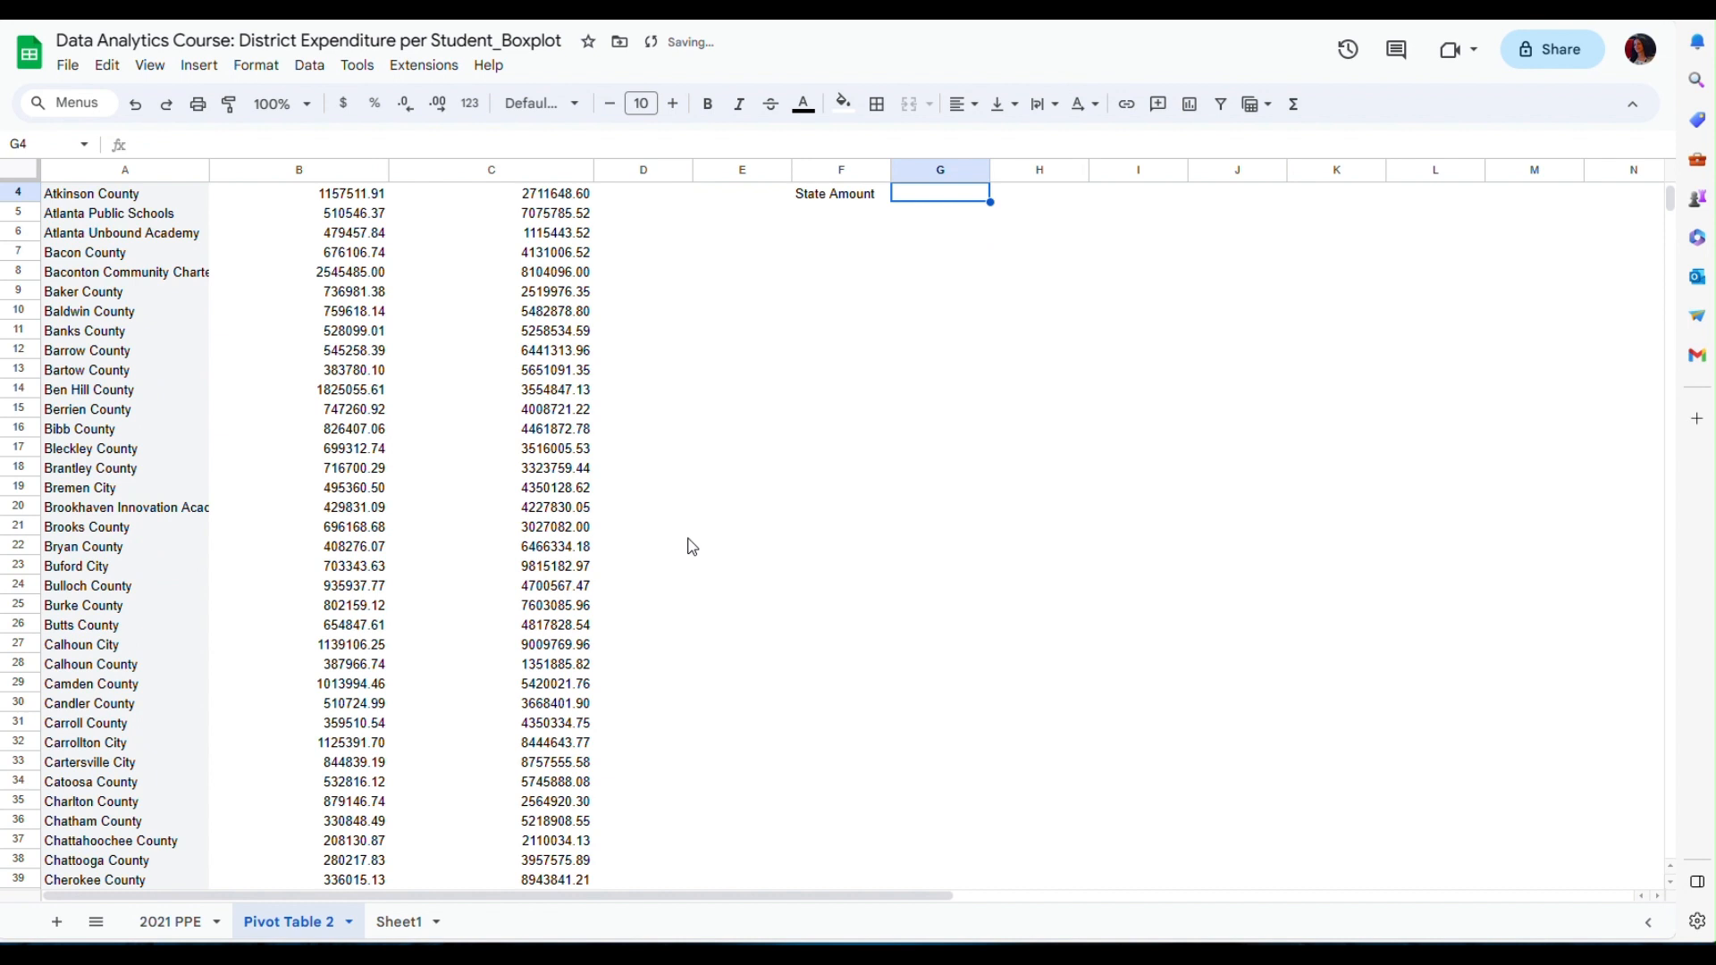
{"action": "scroll", "coordinate": [1003, 536], "scroll_direction": "up", "scroll_amount": 1}
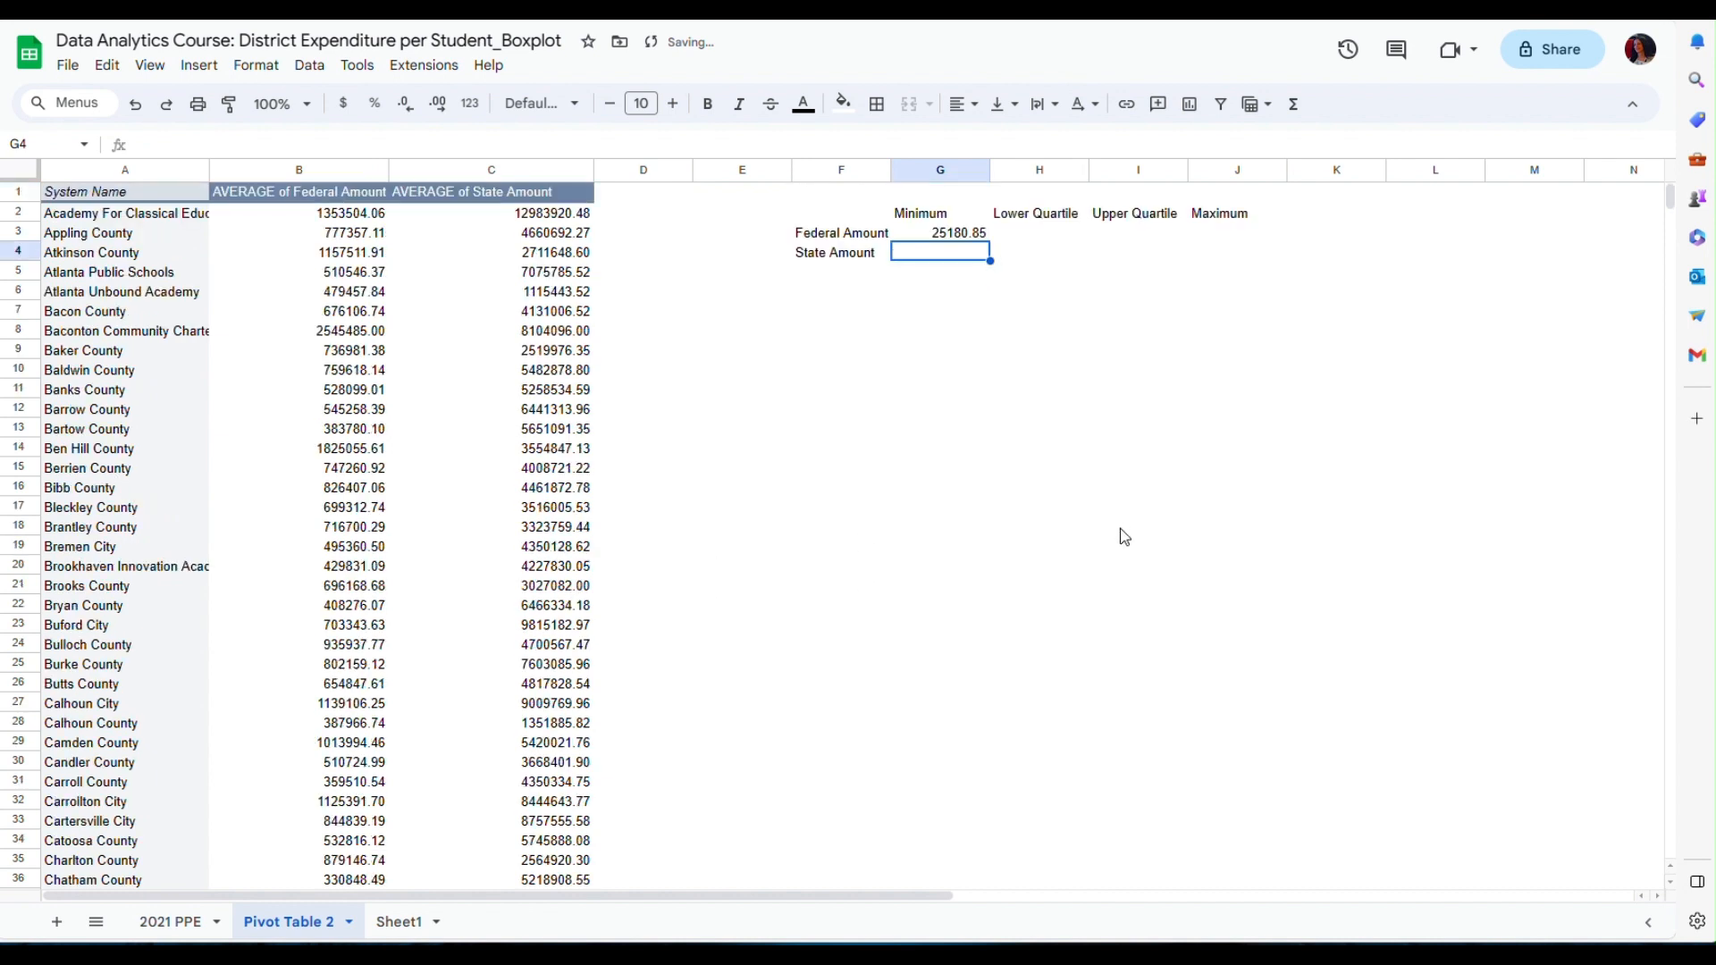
Step: Calculate the Federal Amount lower quartile in cell H3 with the formula =quartile(B2:B219,1)
{"action": "left_click", "coordinate": [1021, 237]}
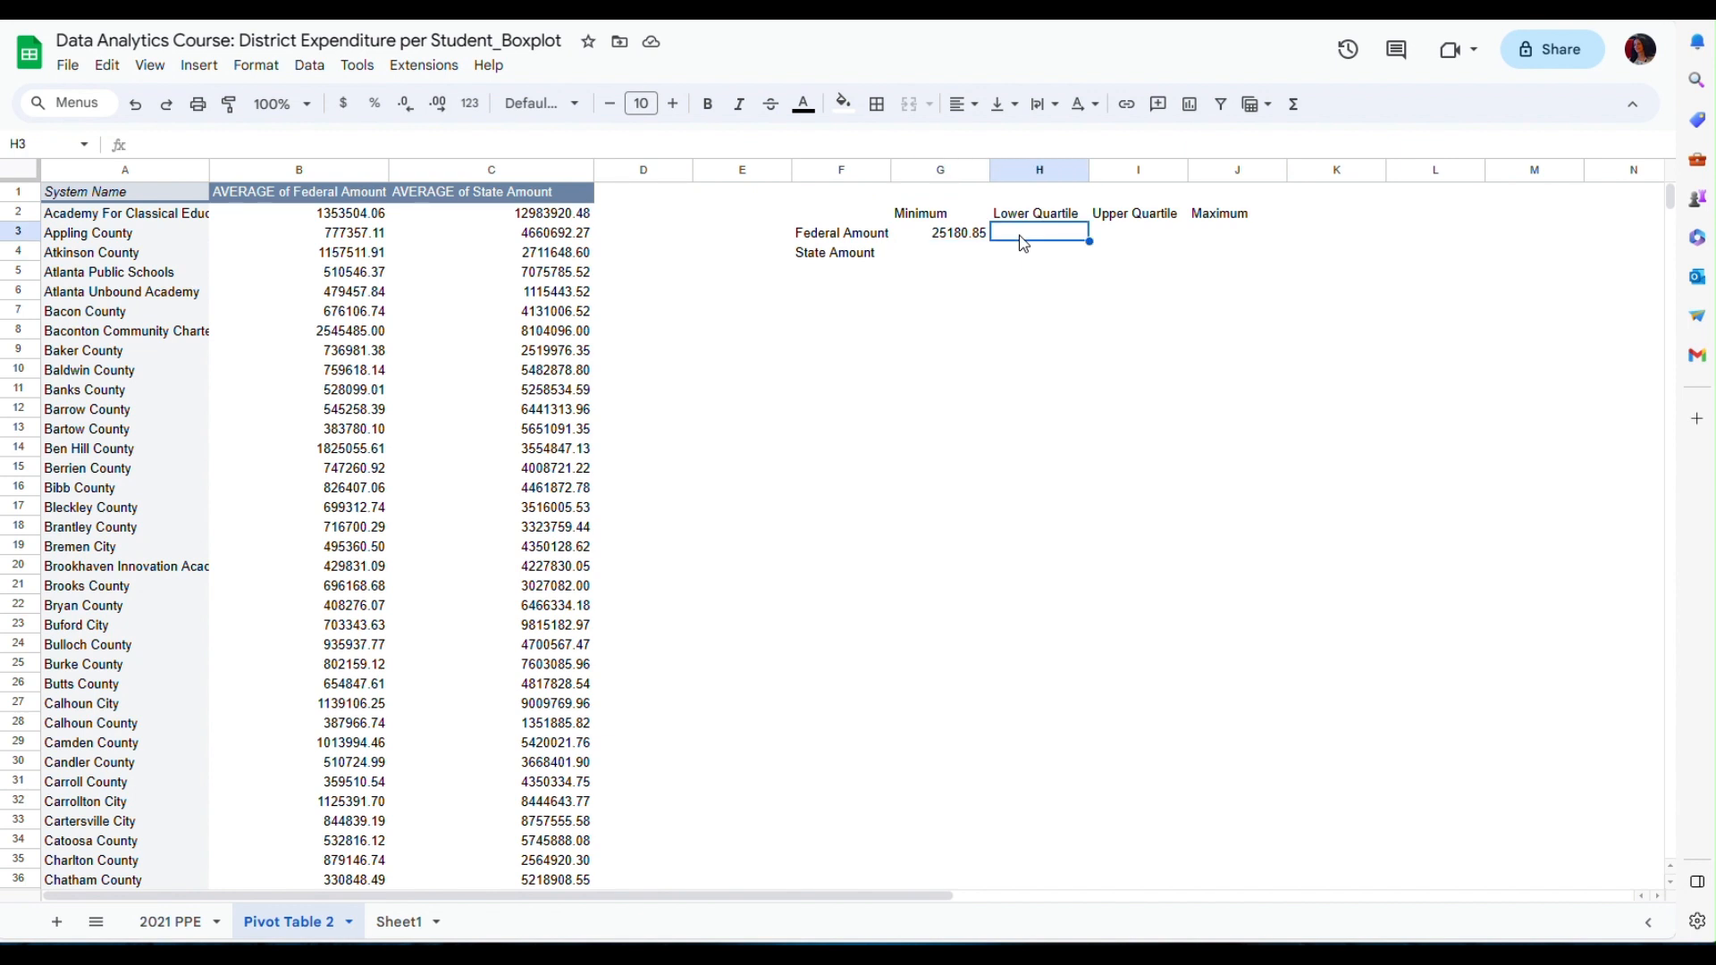
{"action": "left_click", "coordinate": [1024, 242]}
{"action": "type", "text": "="}
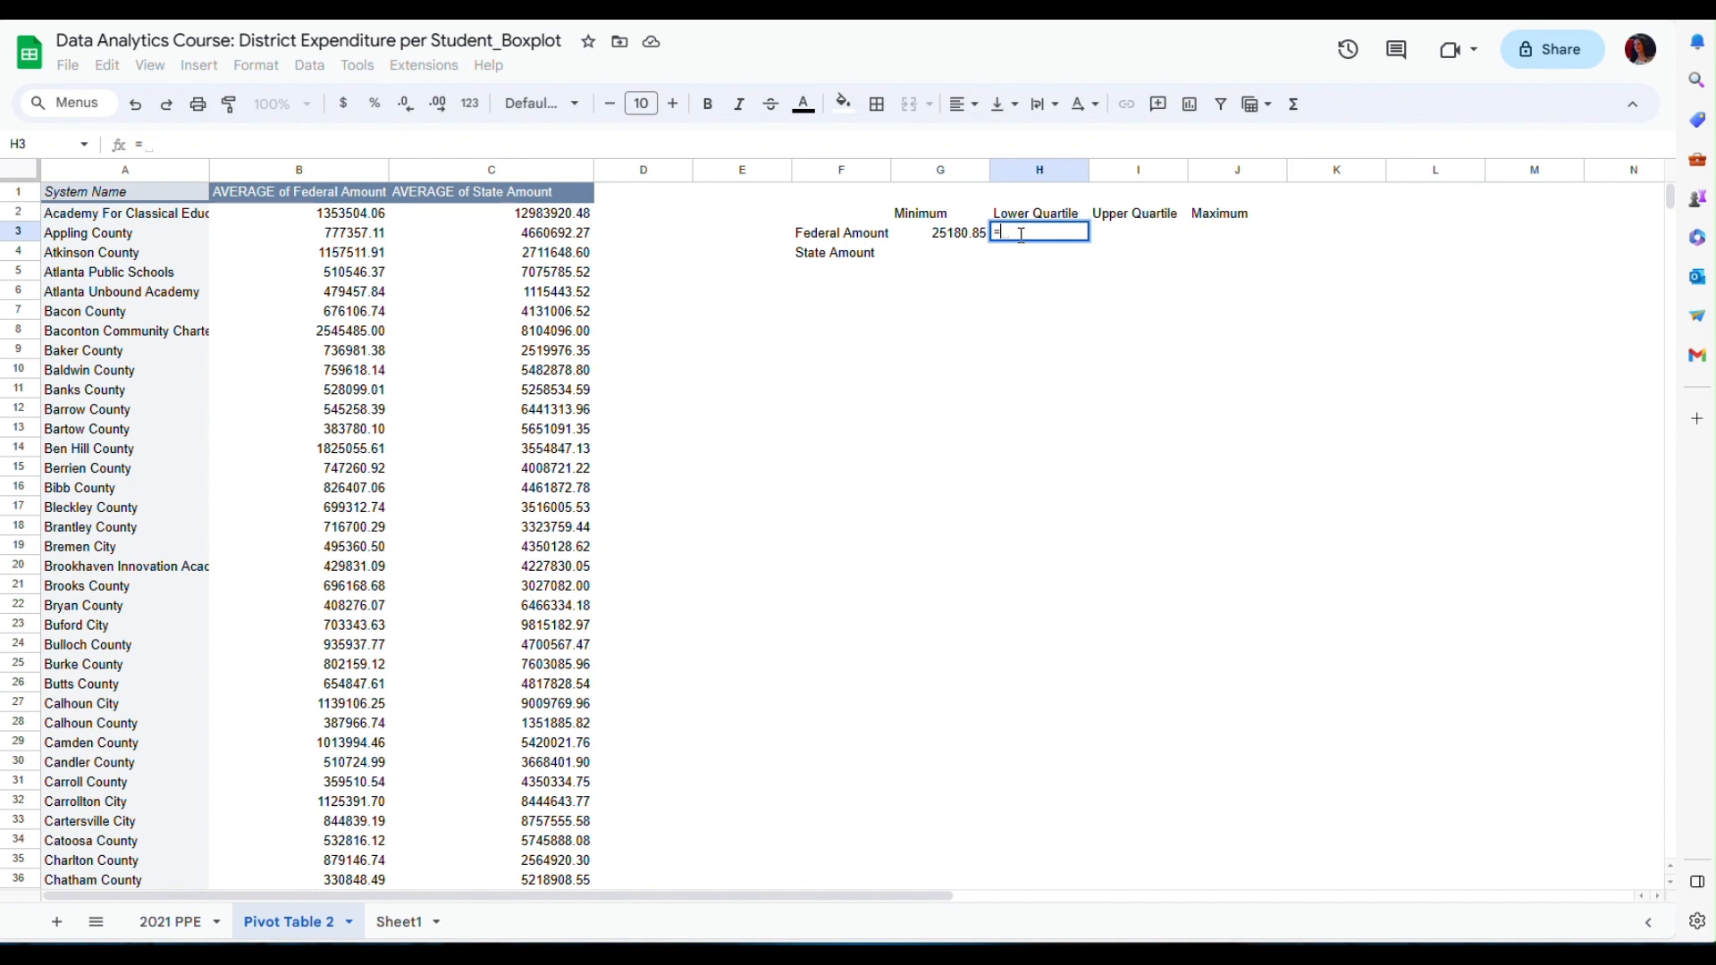
{"action": "type", "text": "quartil"}
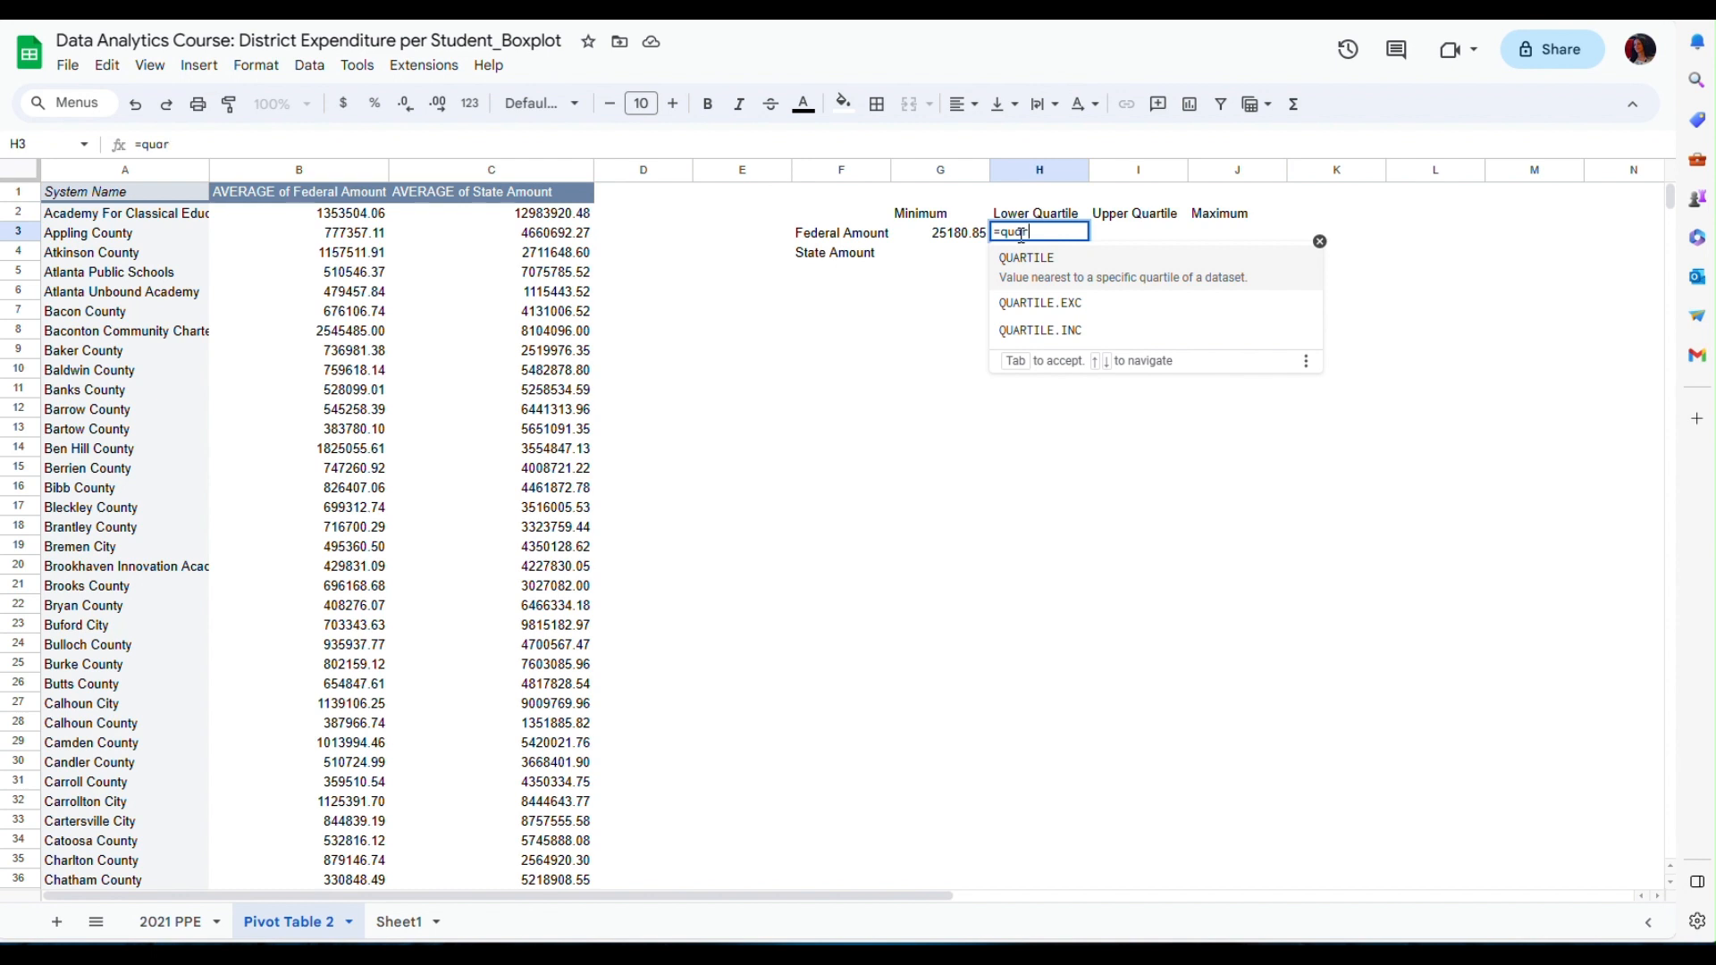
{"action": "type", "text": "e("}
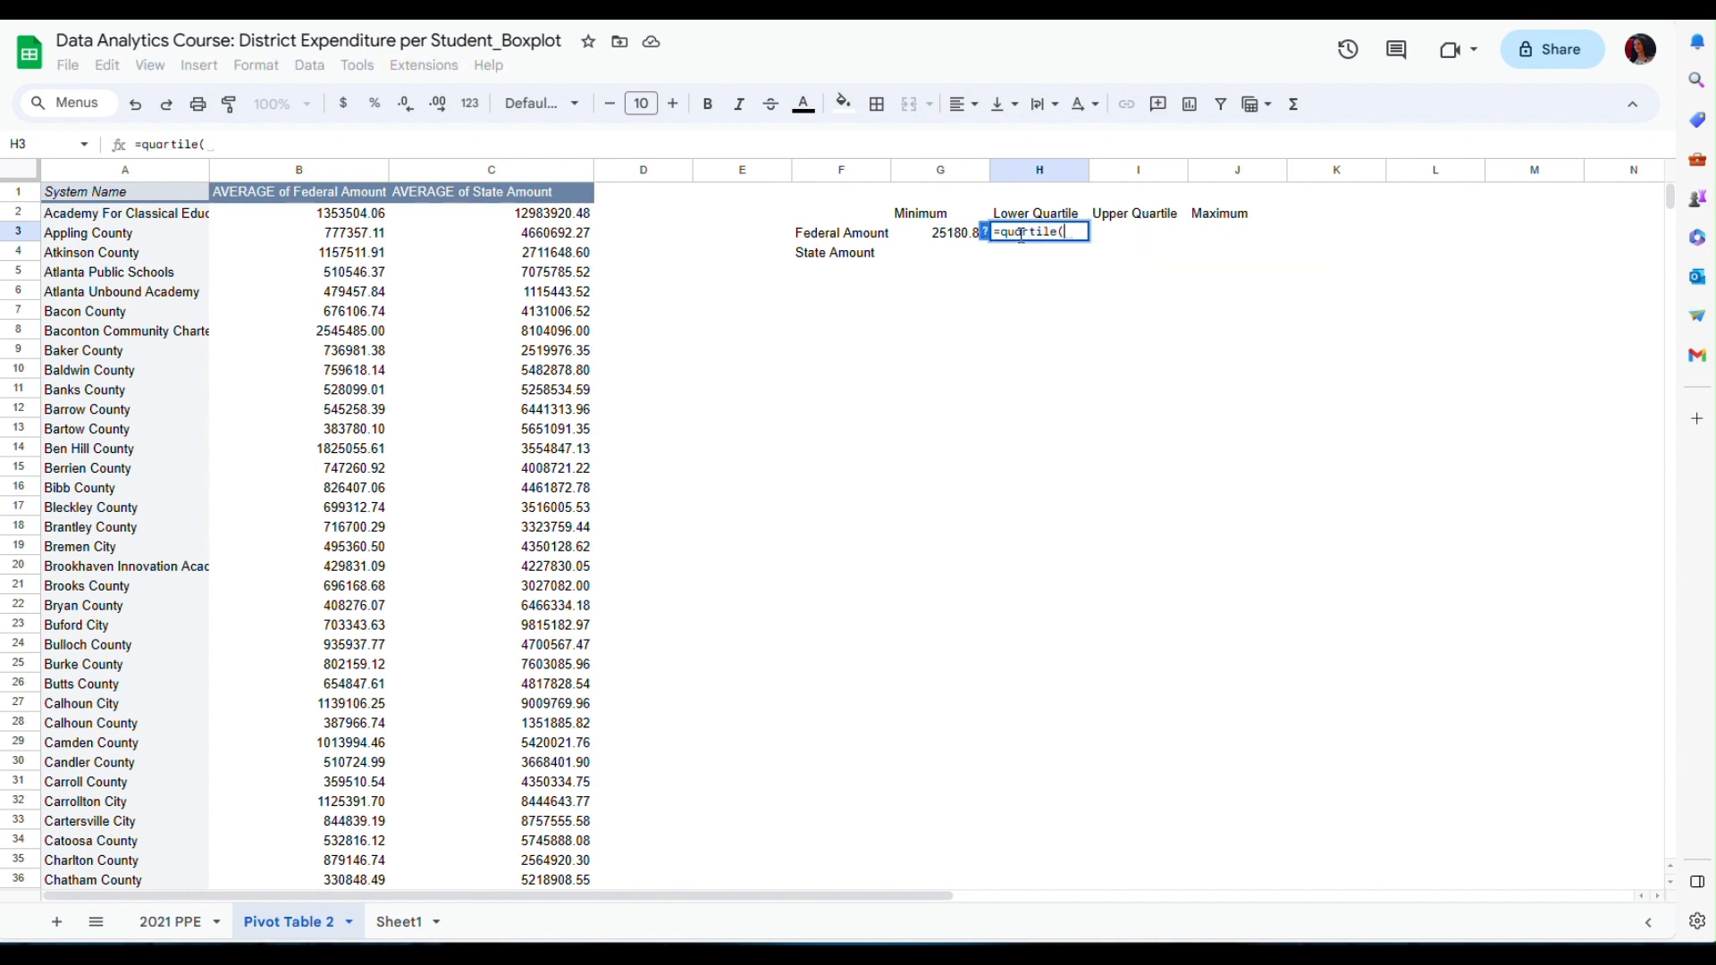
{"action": "type", "text": "B2"}
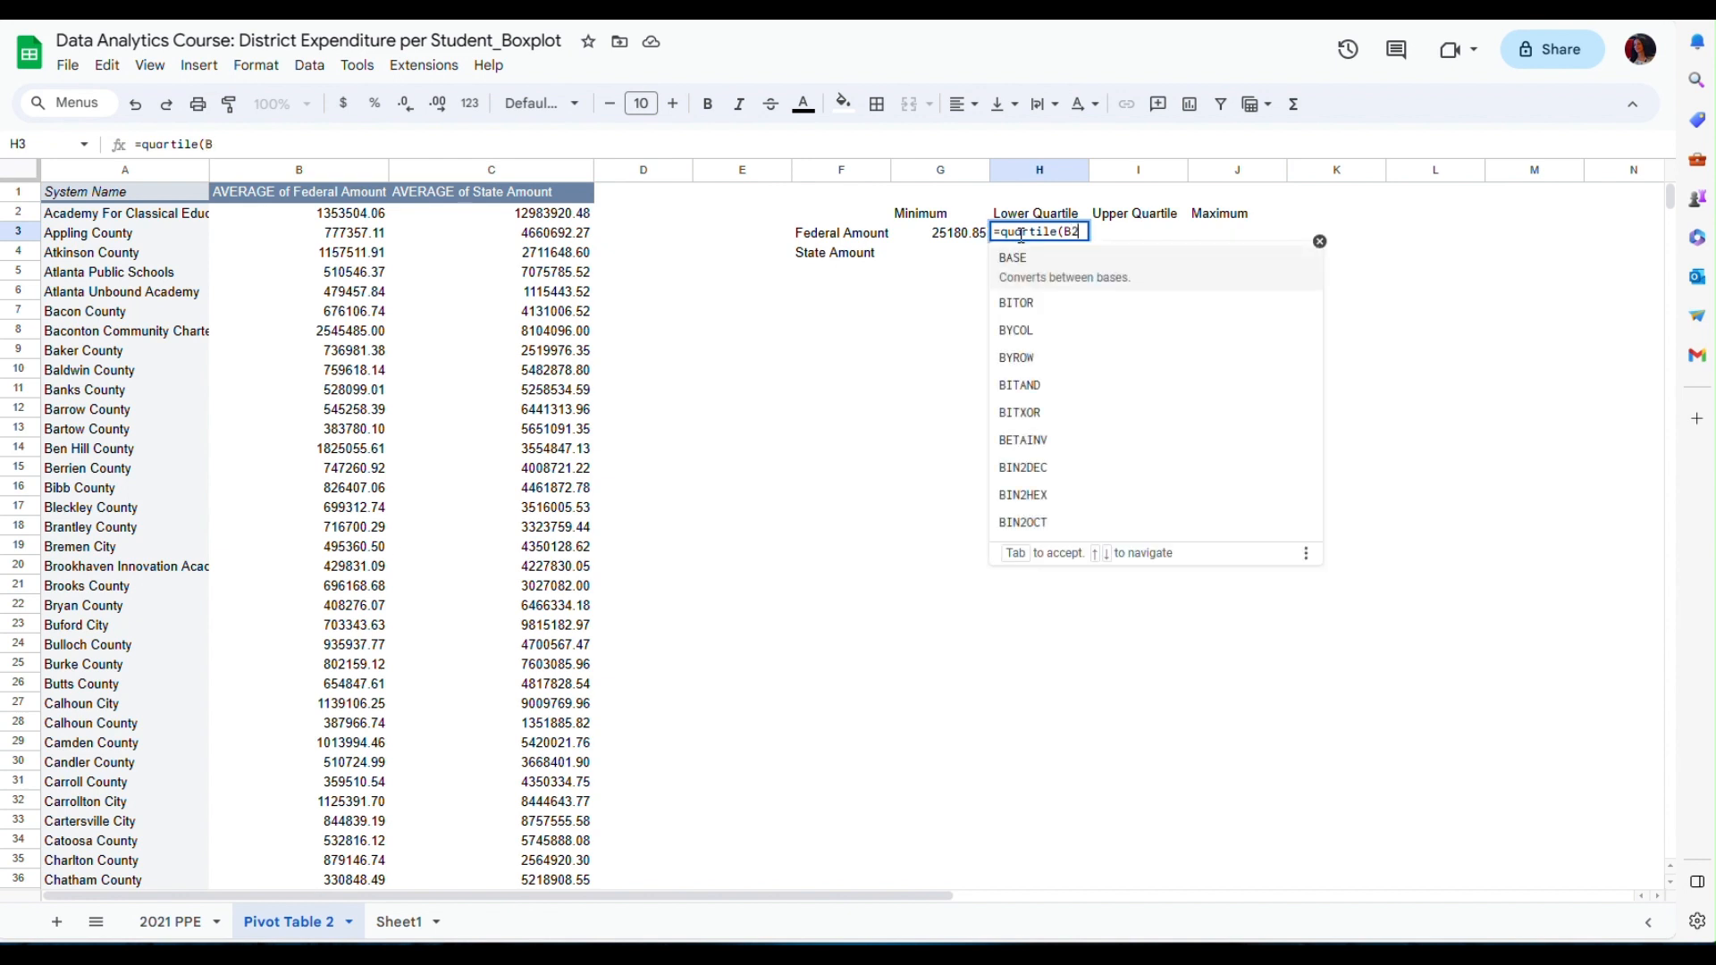
{"action": "type", "text": ":B219"}
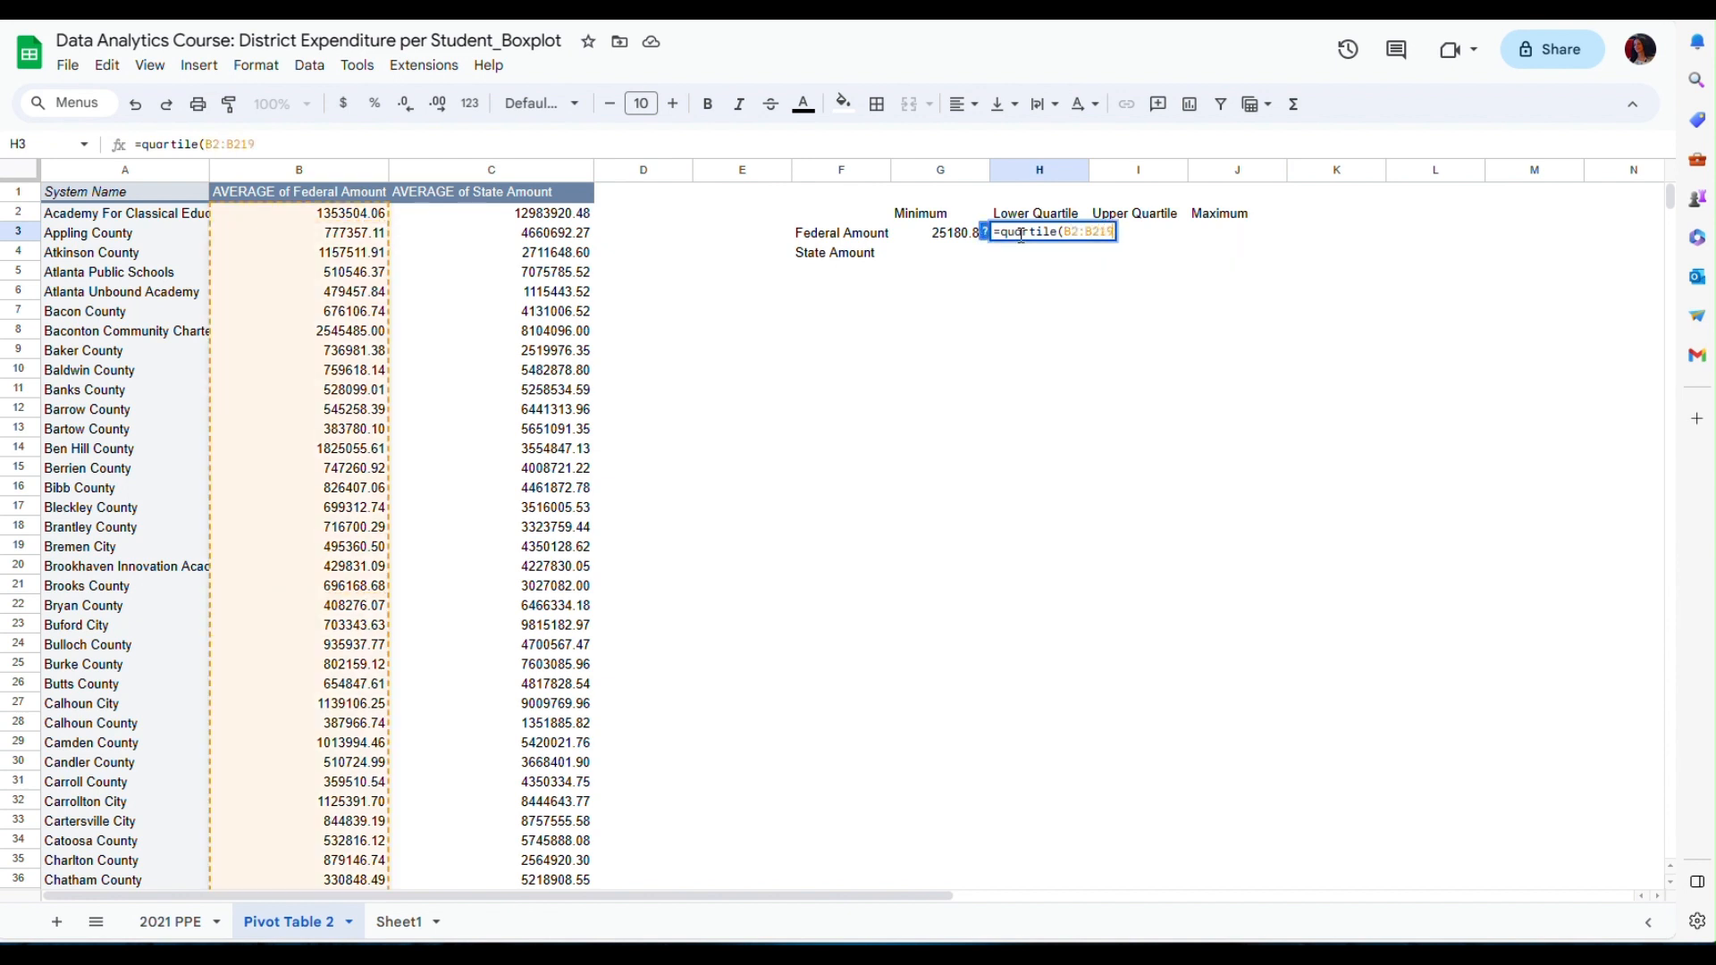
{"action": "type", "text": ","}
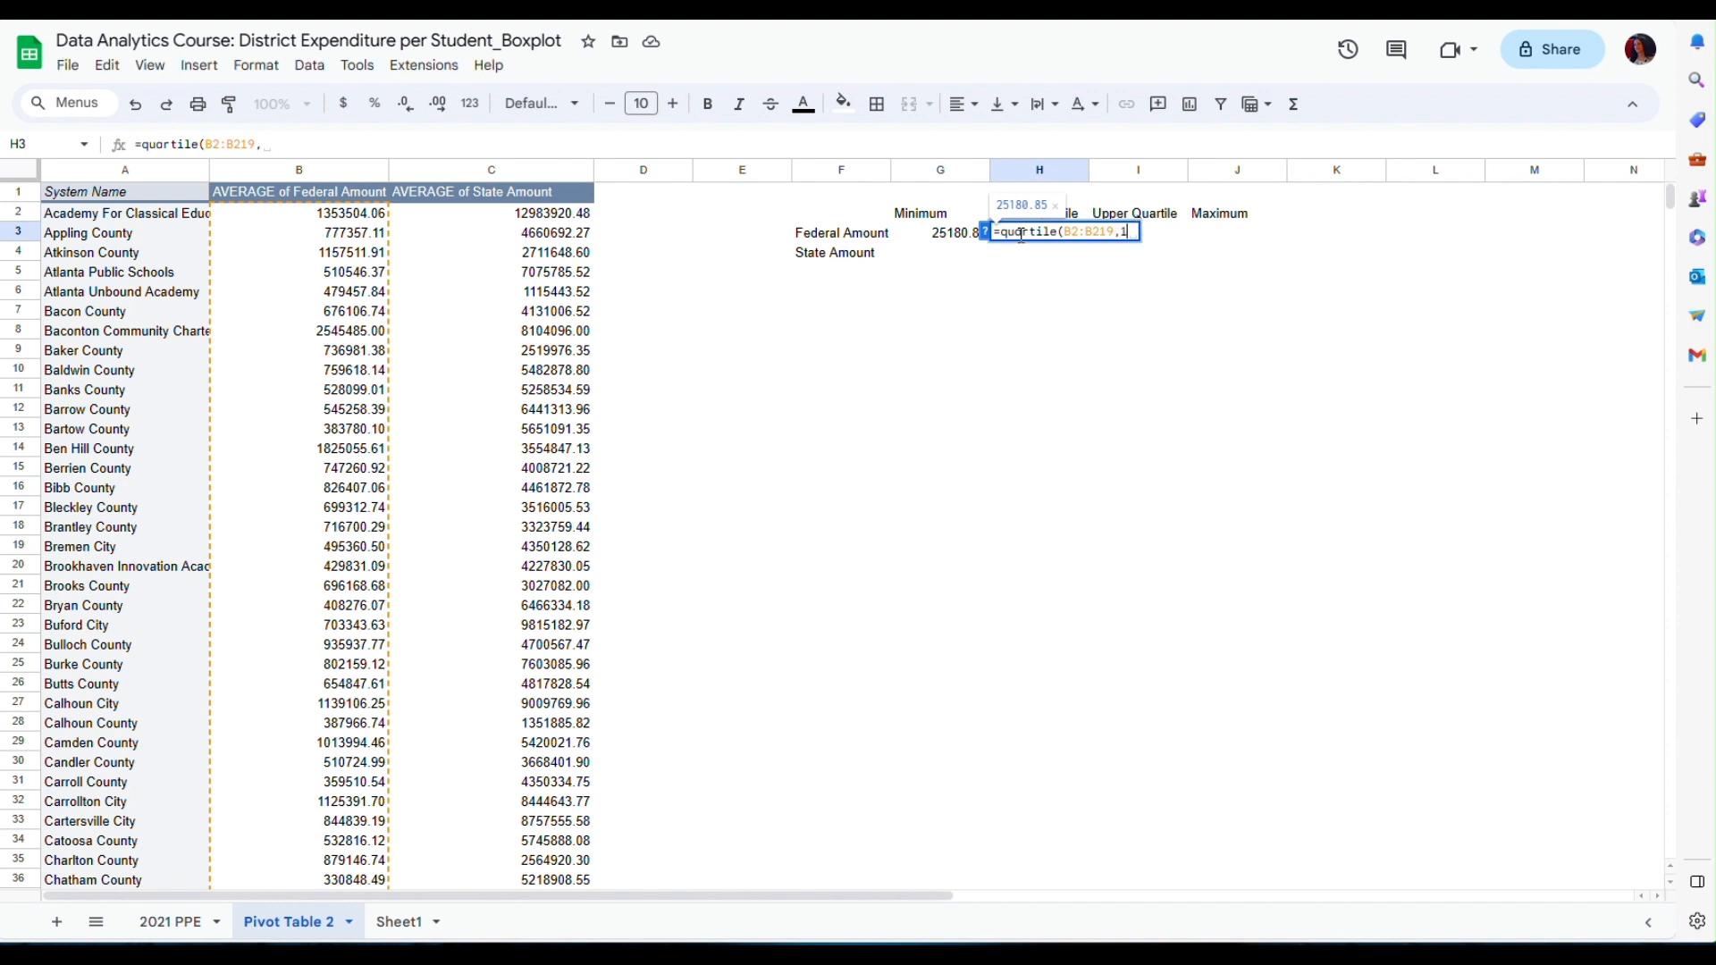
{"action": "type", "text": "1)"}
{"action": "key", "text": "Return"}
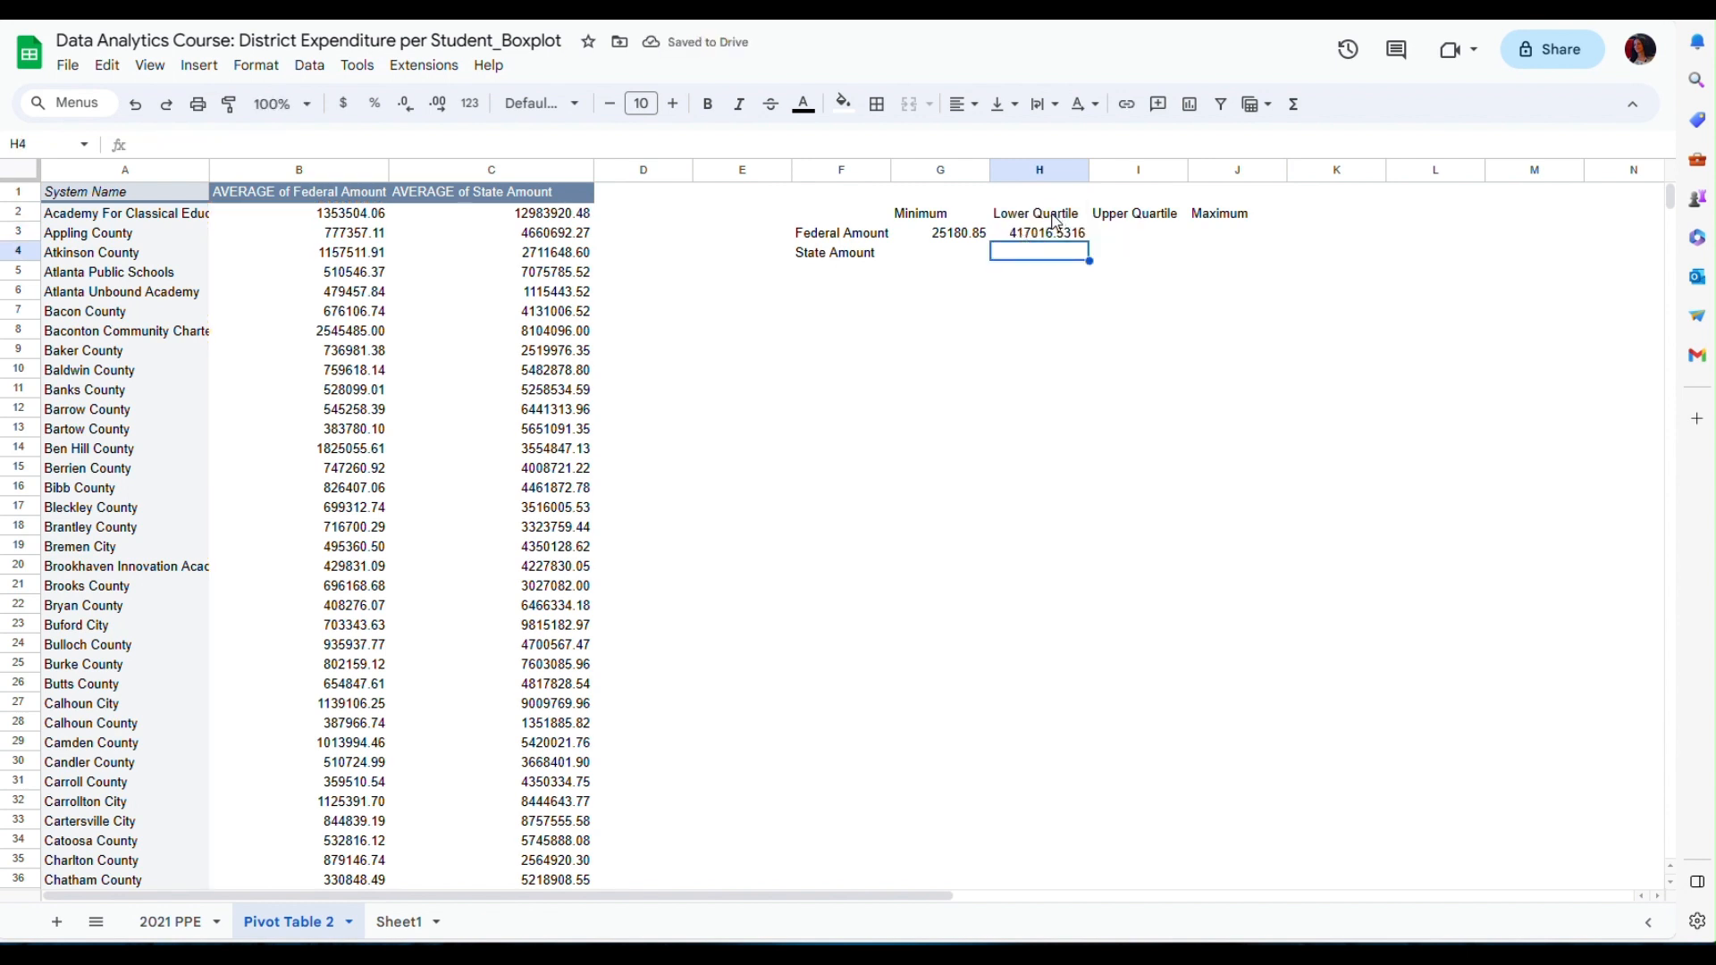
Step: Calculate the Federal Amount upper quartile in cell I3 with the formula =quartile(B2:B219,3)
{"action": "left_click", "coordinate": [1118, 239]}
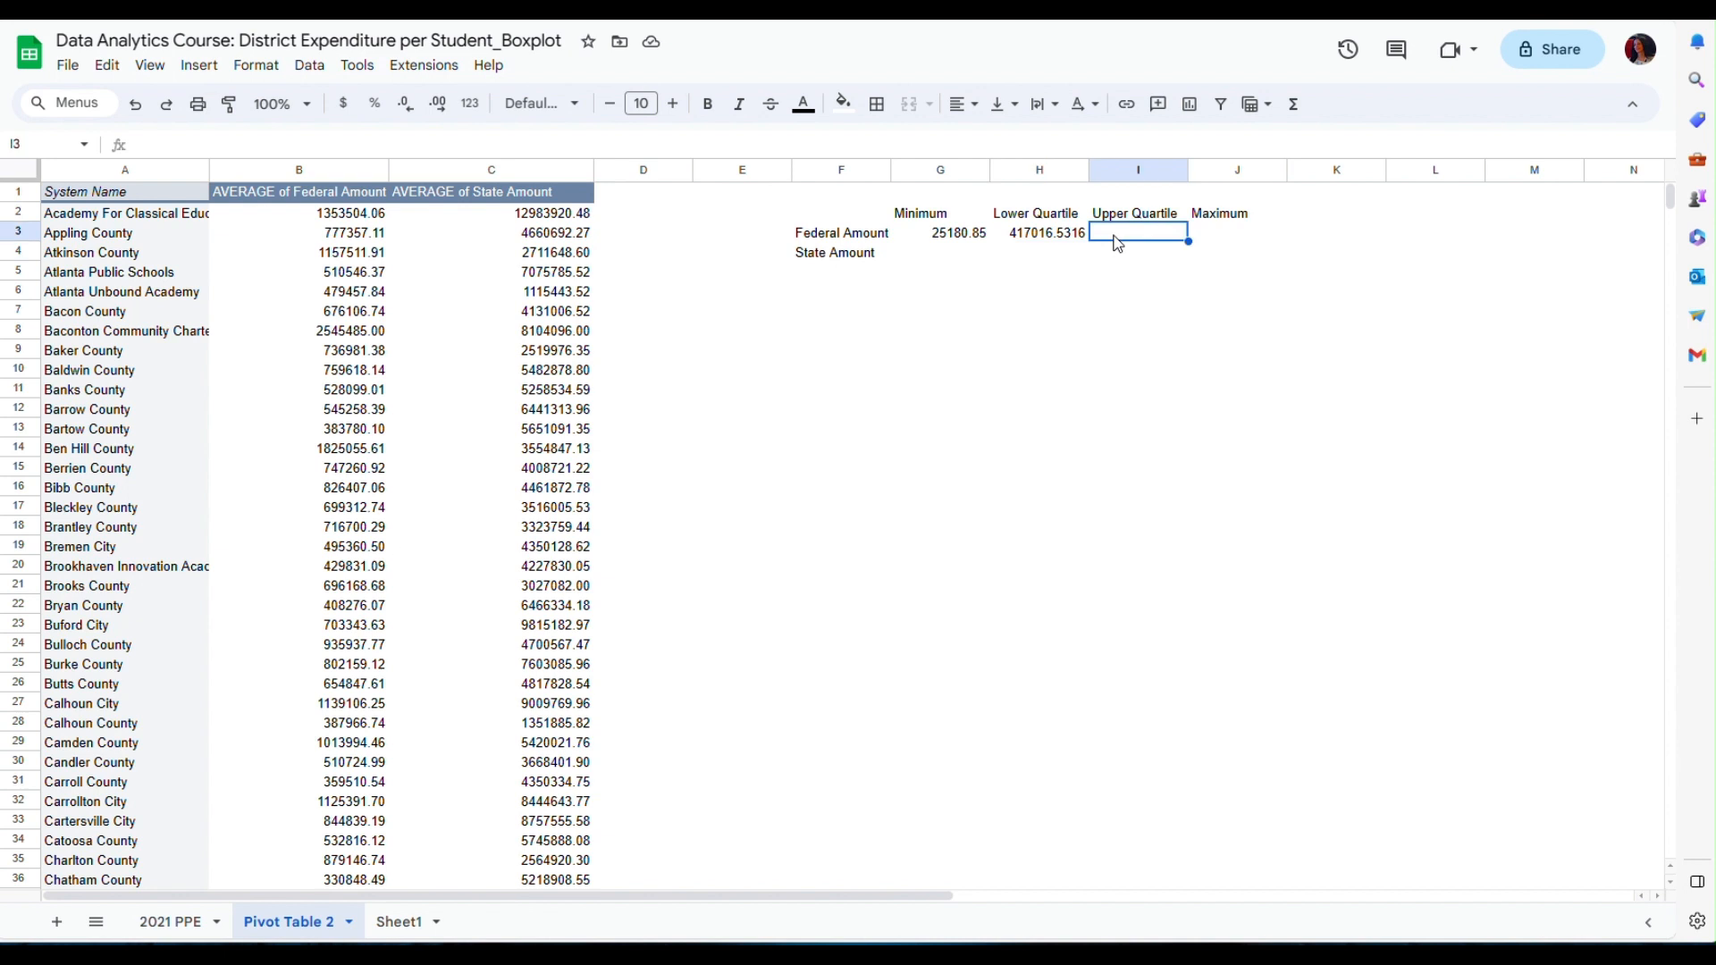
{"action": "type", "text": "="}
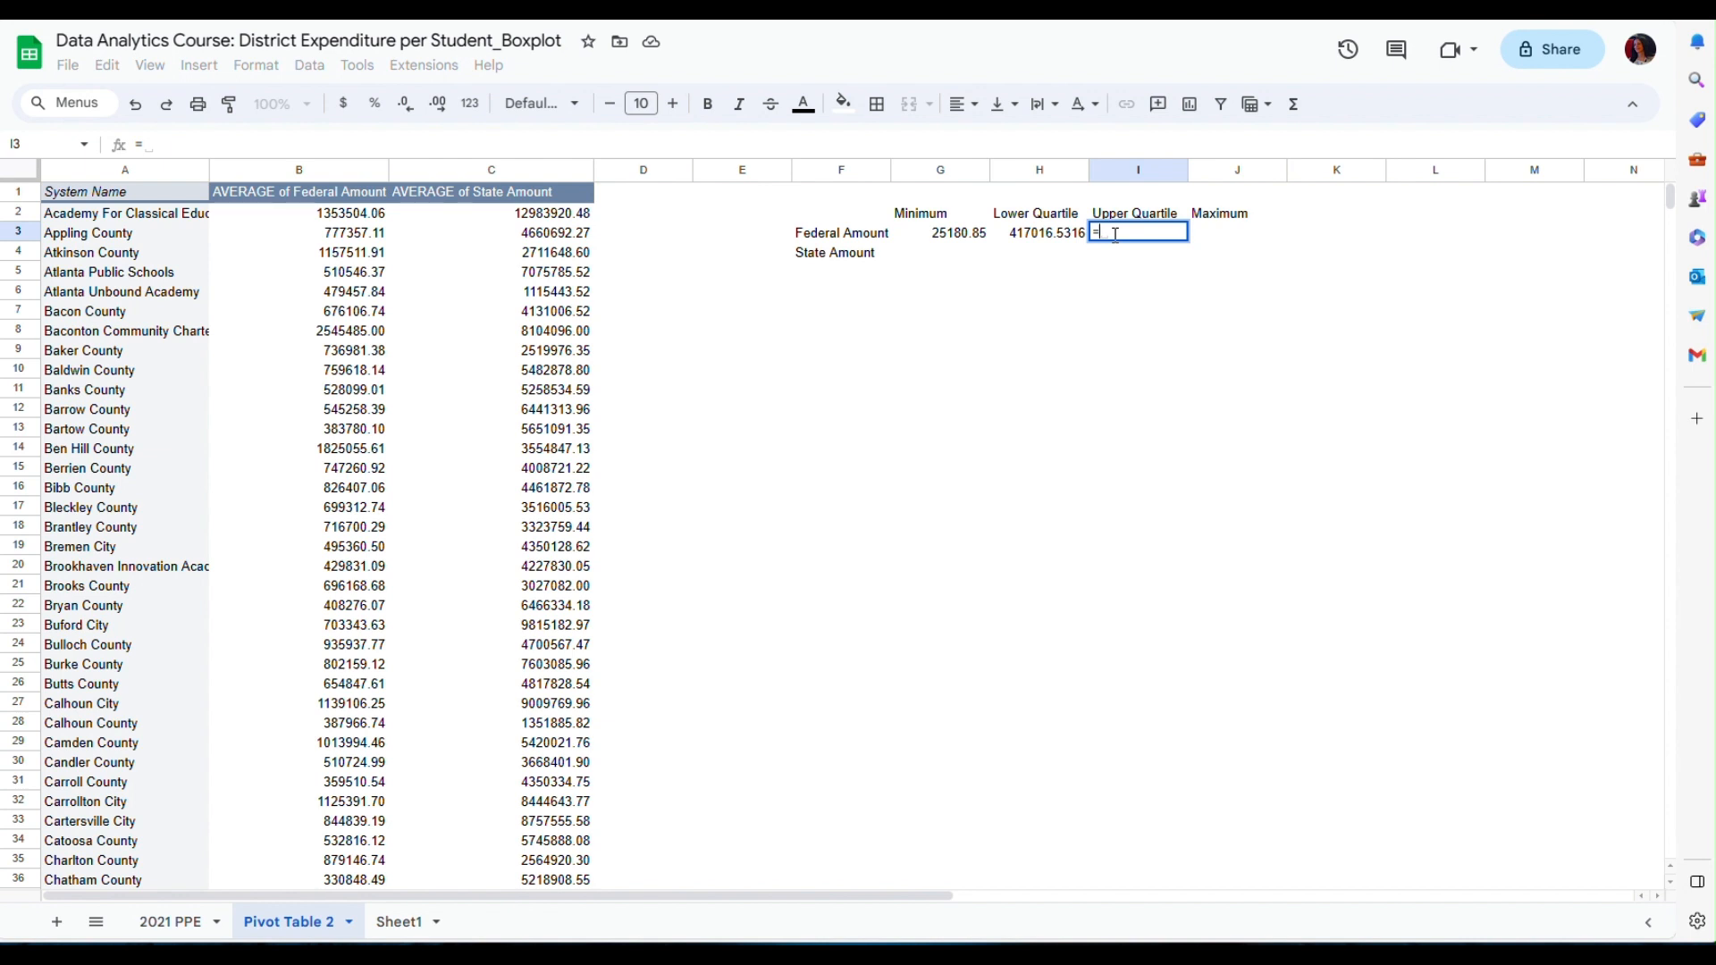
{"action": "type", "text": "qu"}
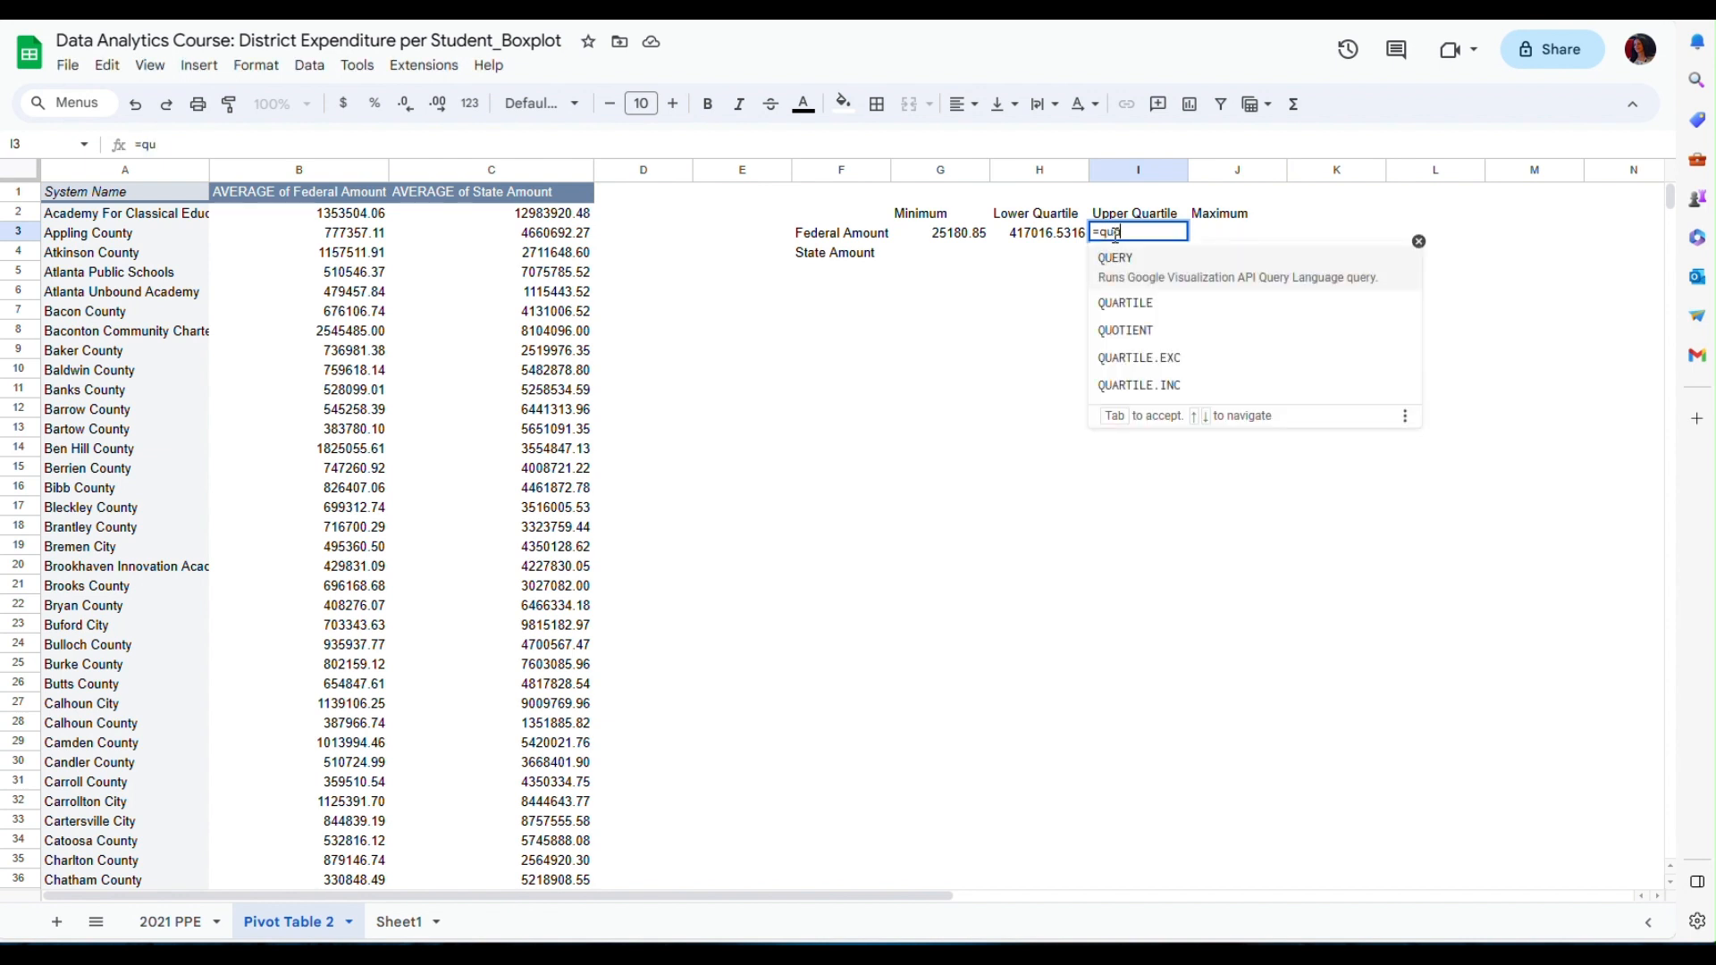
{"action": "type", "text": "artile("}
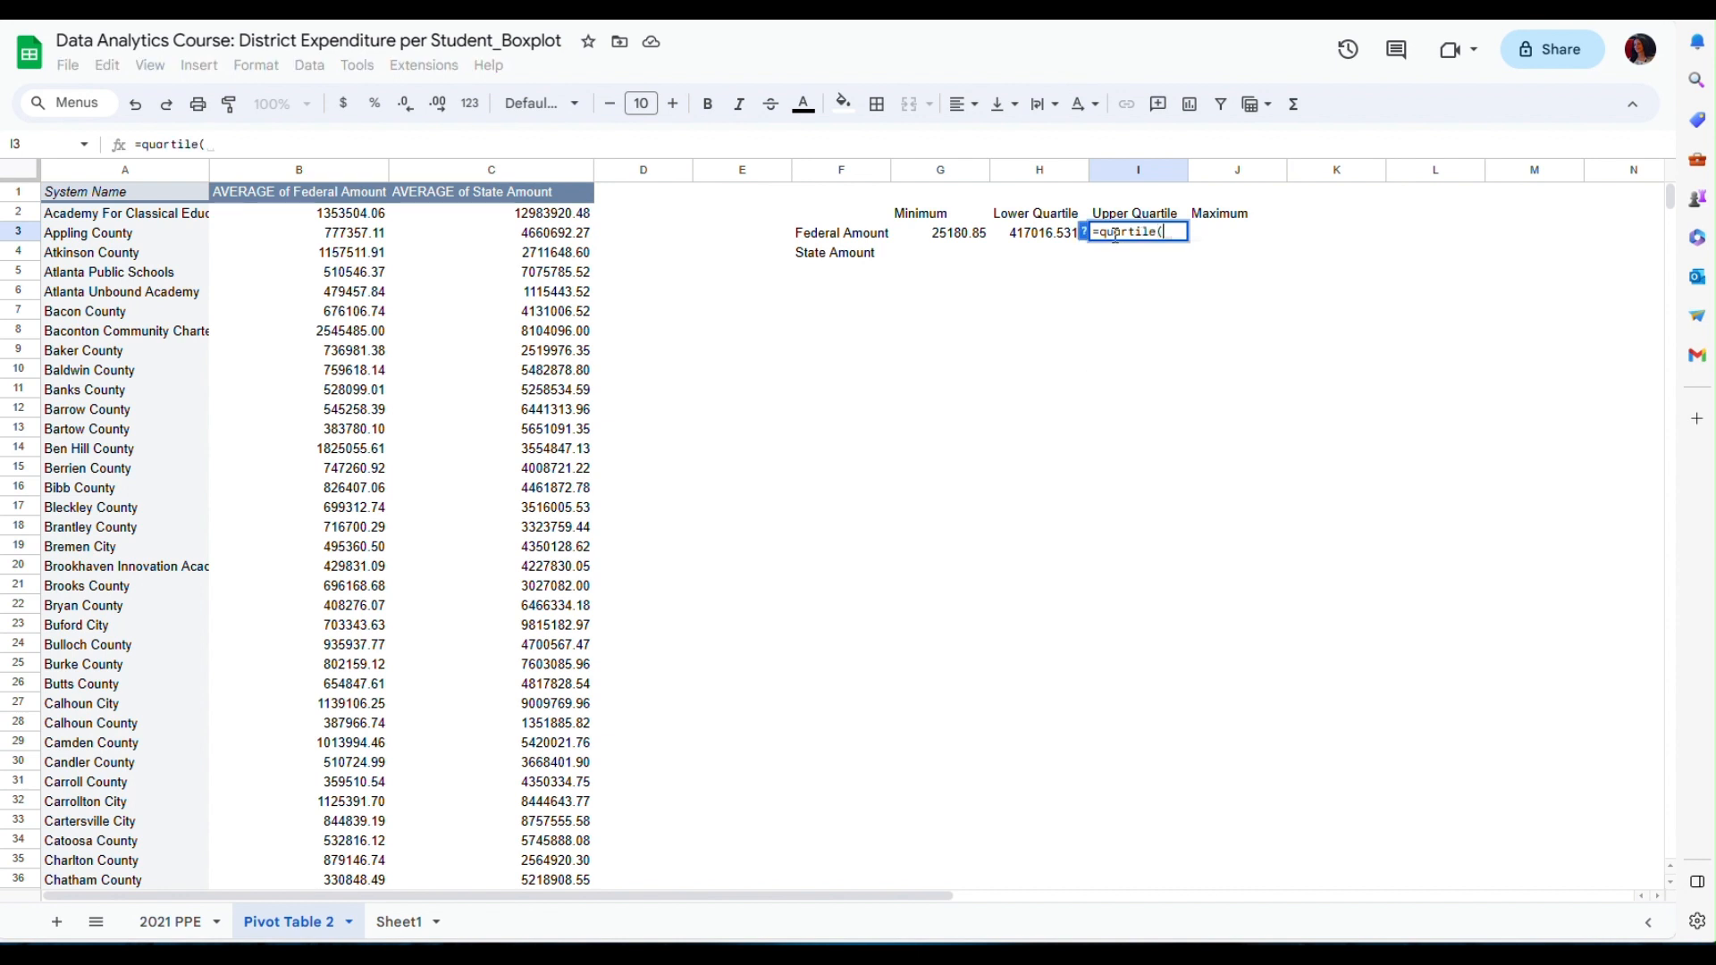
{"action": "type", "text": "B2"}
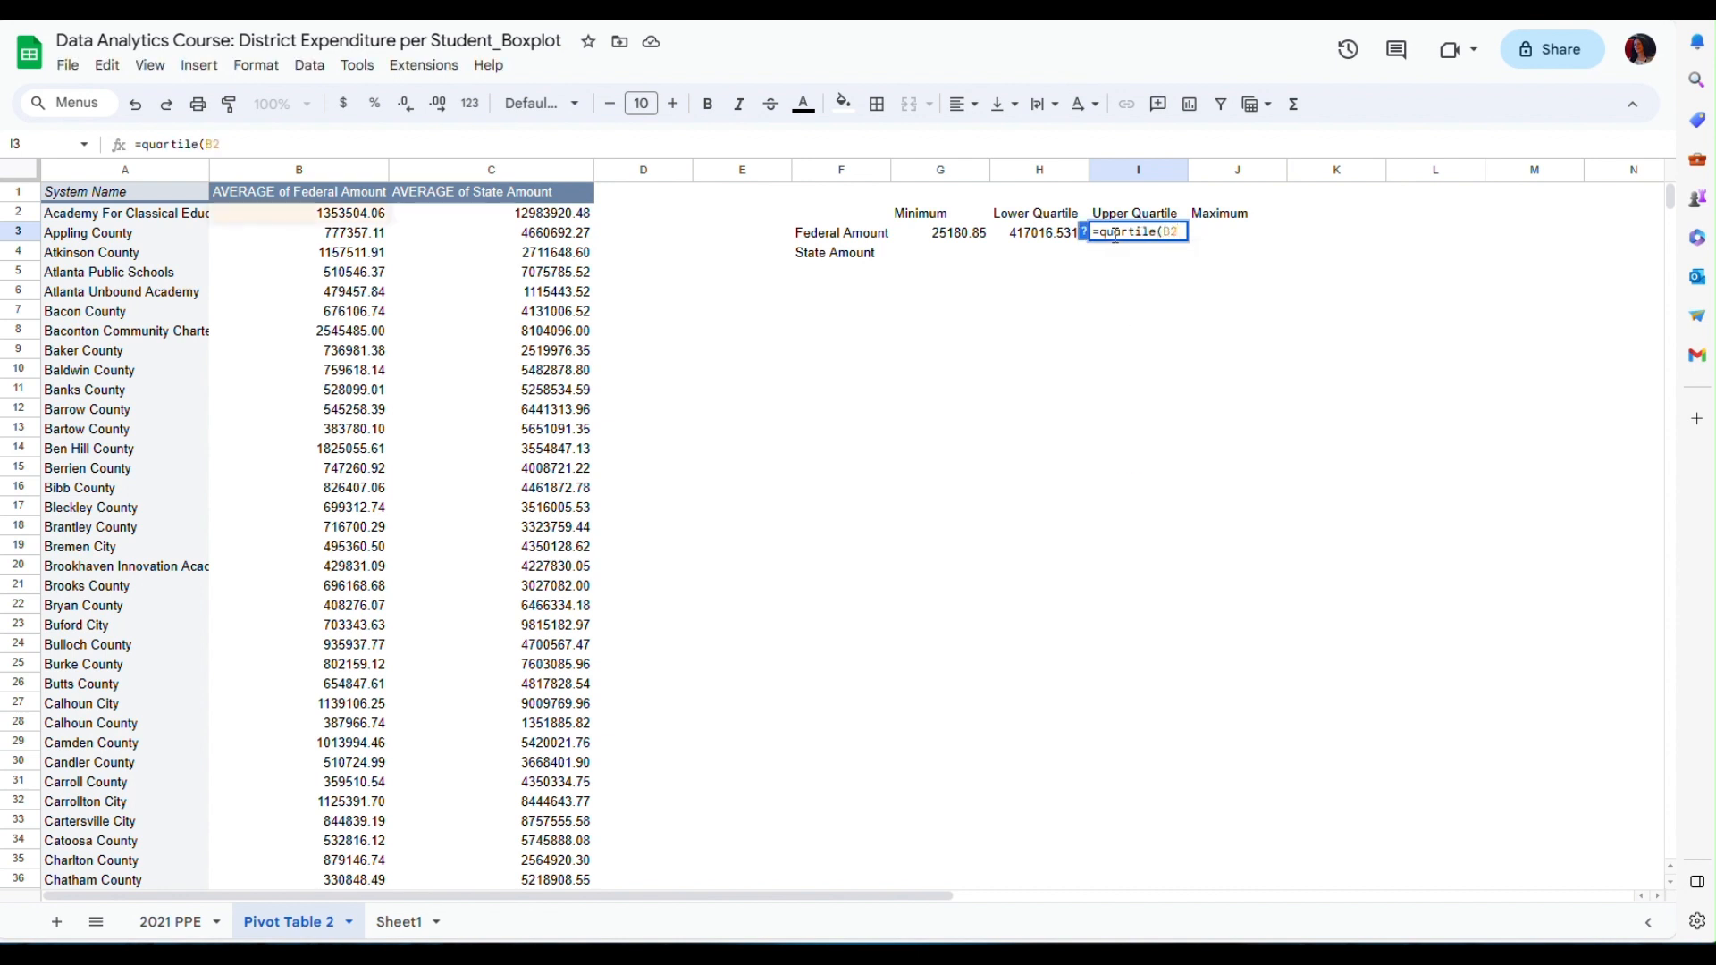
{"action": "type", "text": ":B219"}
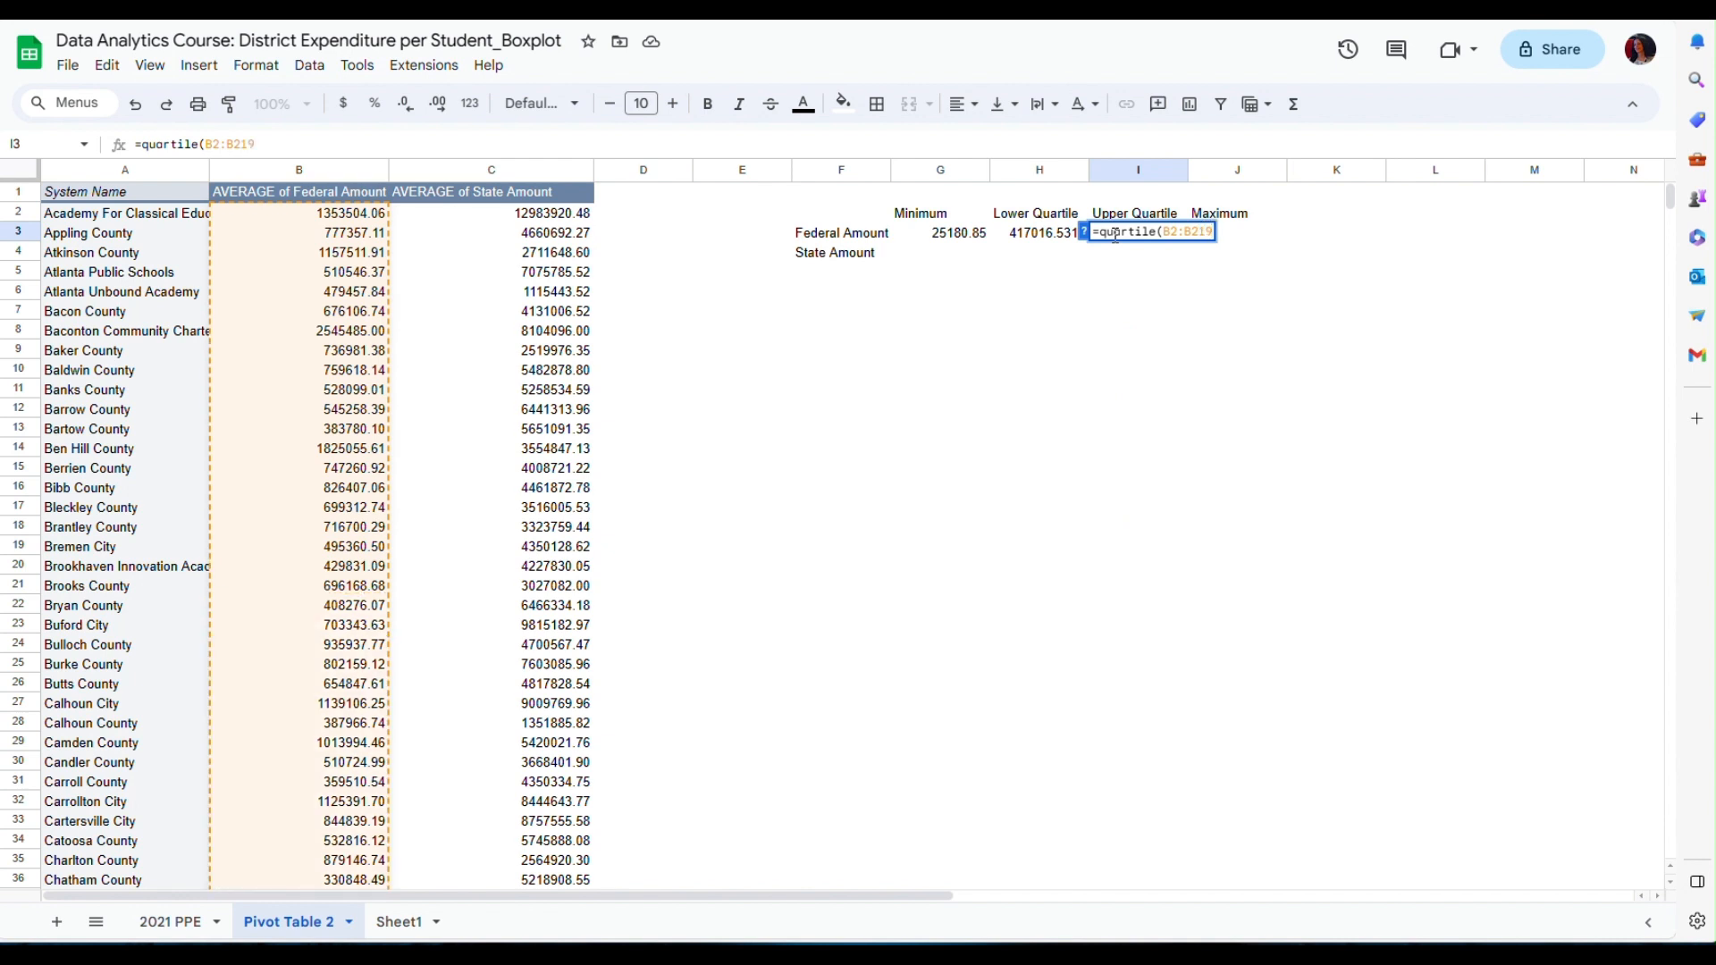
{"action": "type", "text": ","}
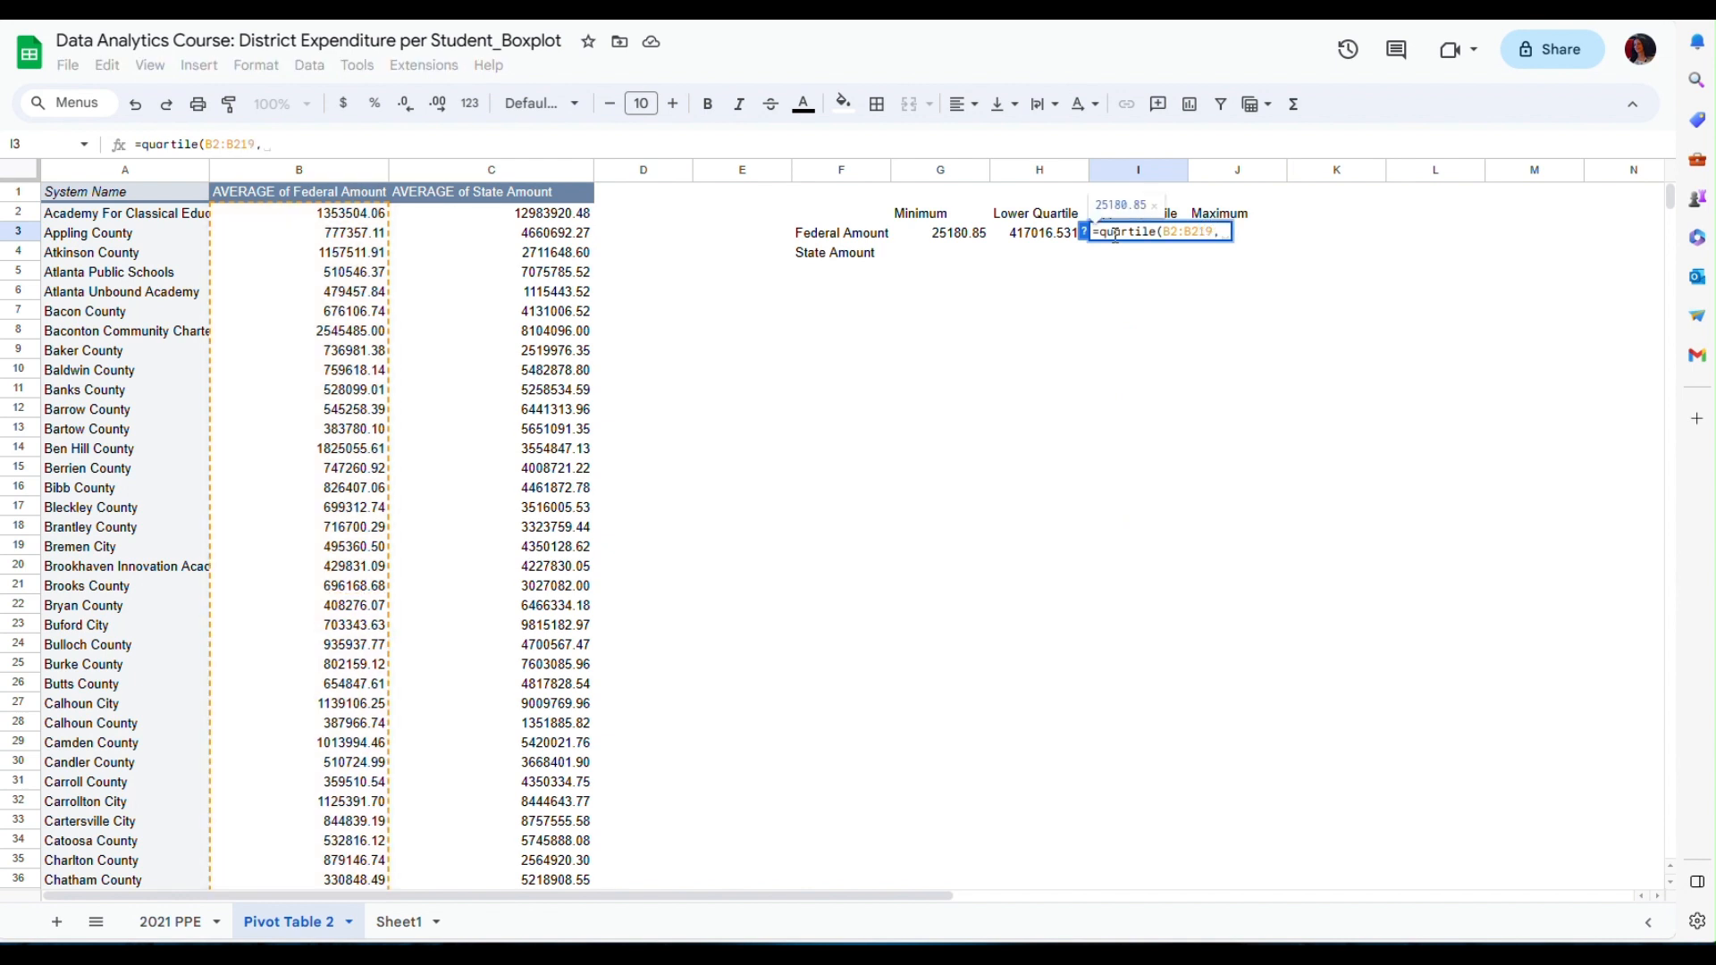
{"action": "type", "text": "3"}
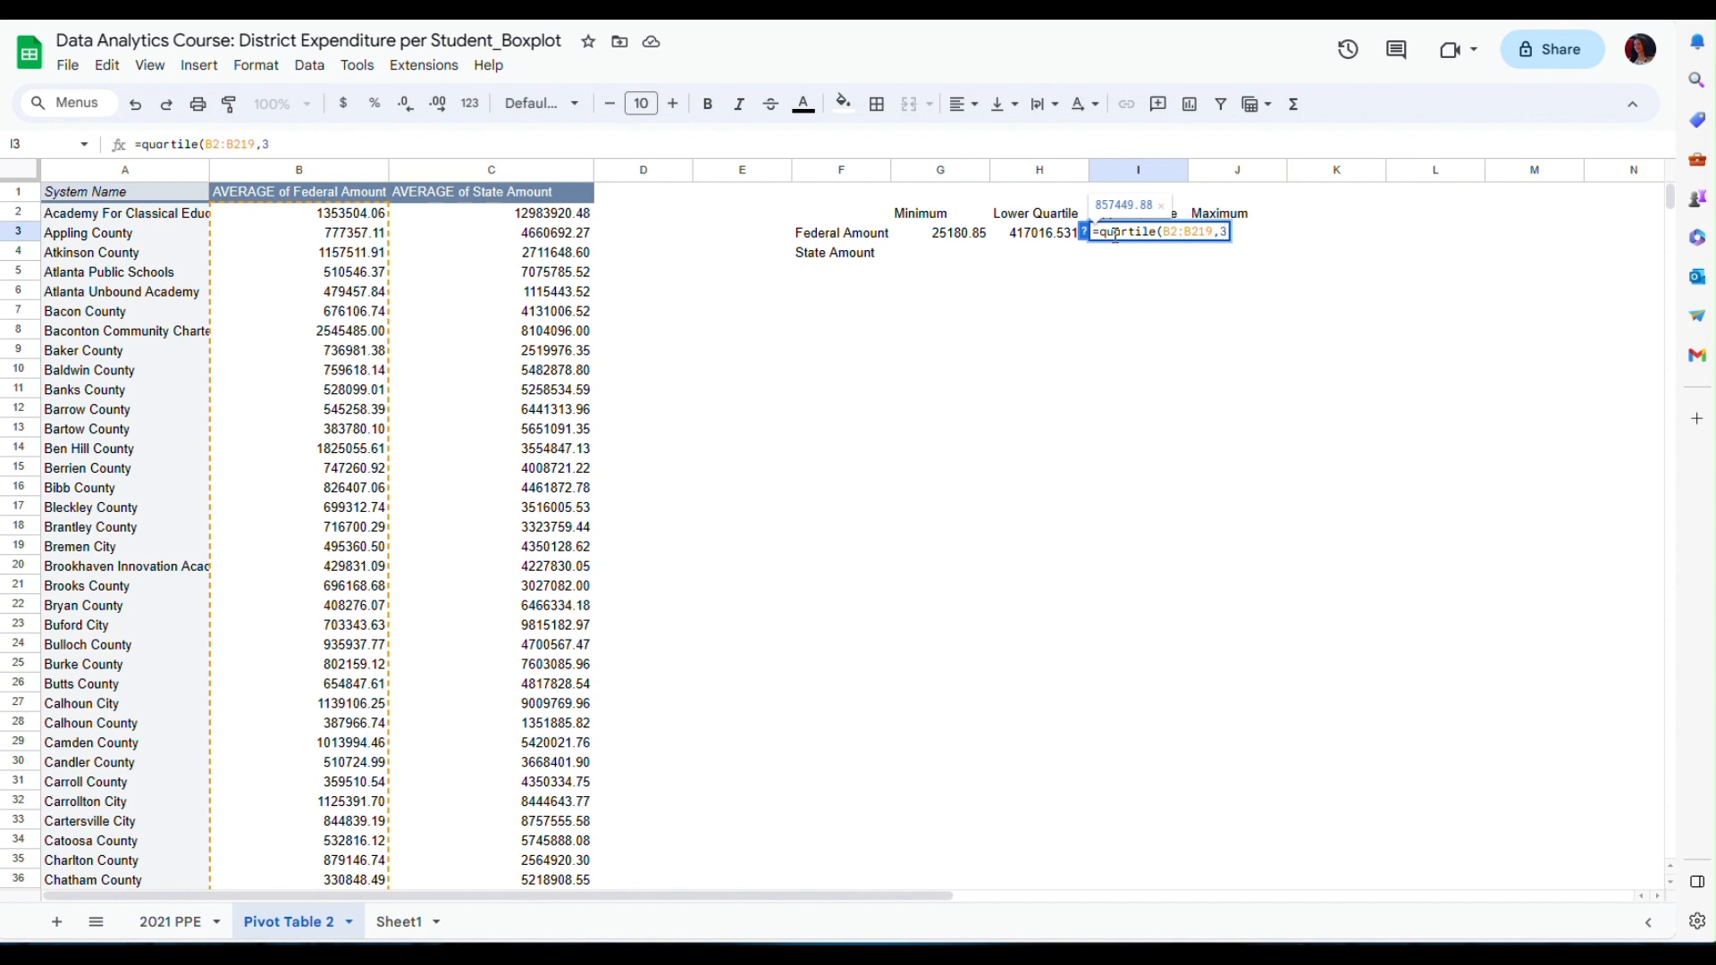
{"action": "type", "text": ")"}
{"action": "key", "text": "Return"}
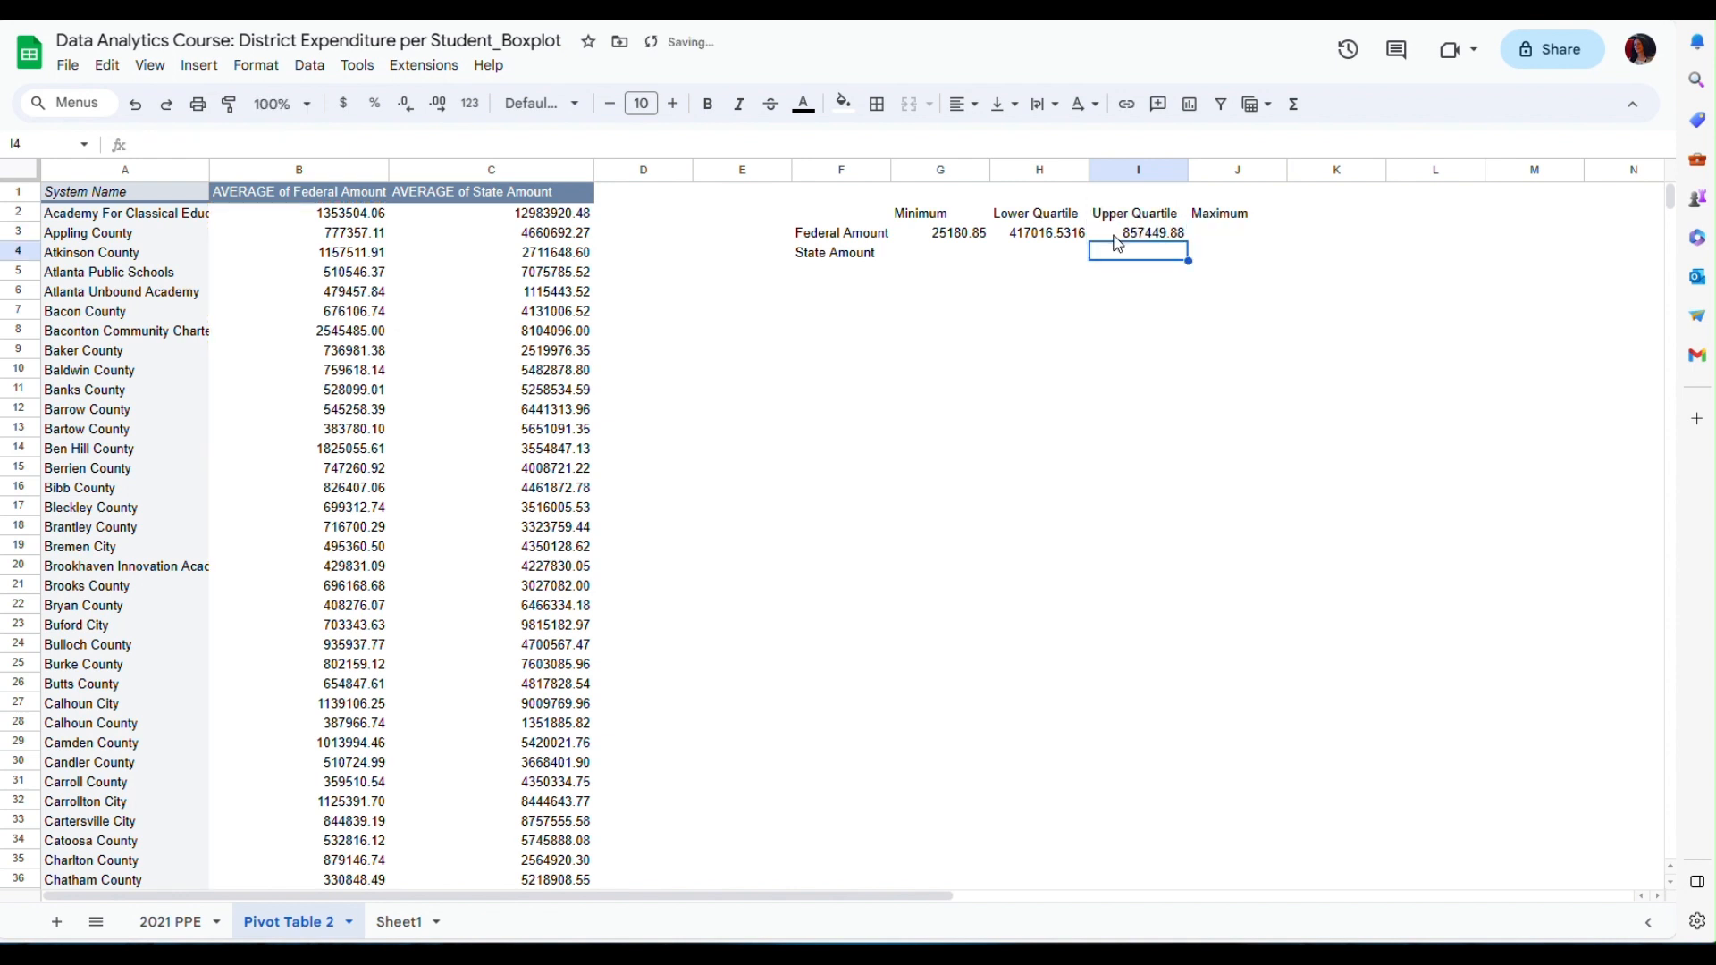
Step: Calculate the Federal Amount maximum in cell J3 with the formula =max(B2:B219)
{"action": "left_click", "coordinate": [1220, 238]}
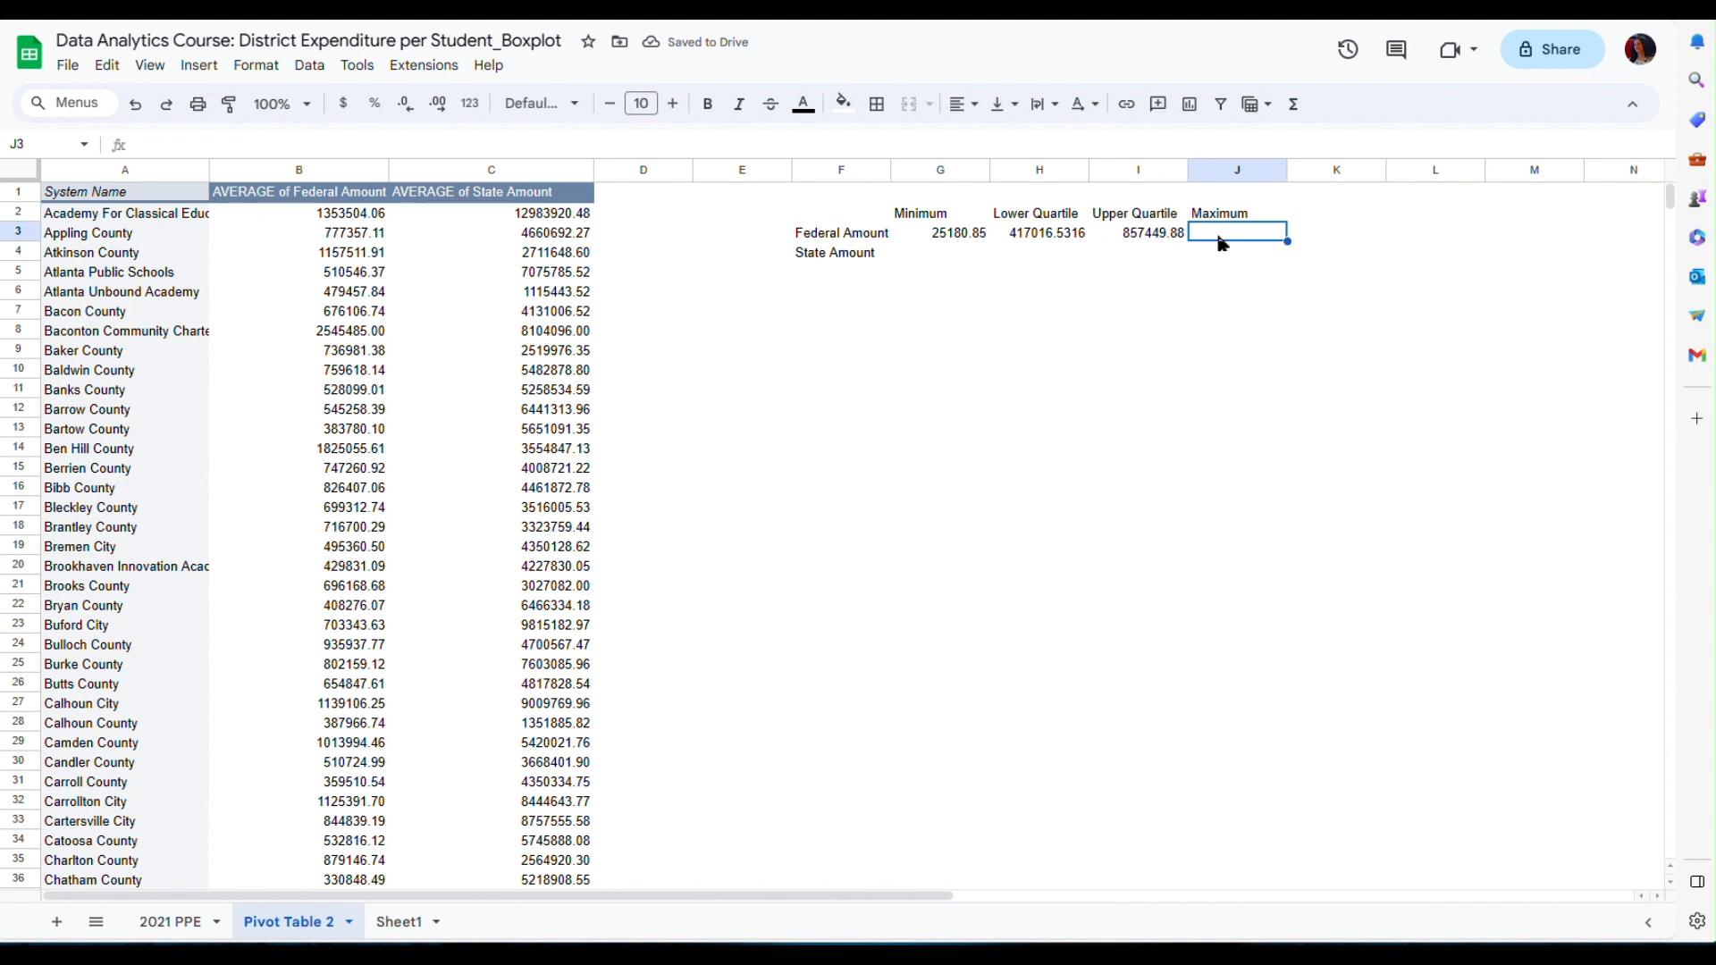
{"action": "type", "text": "=max("}
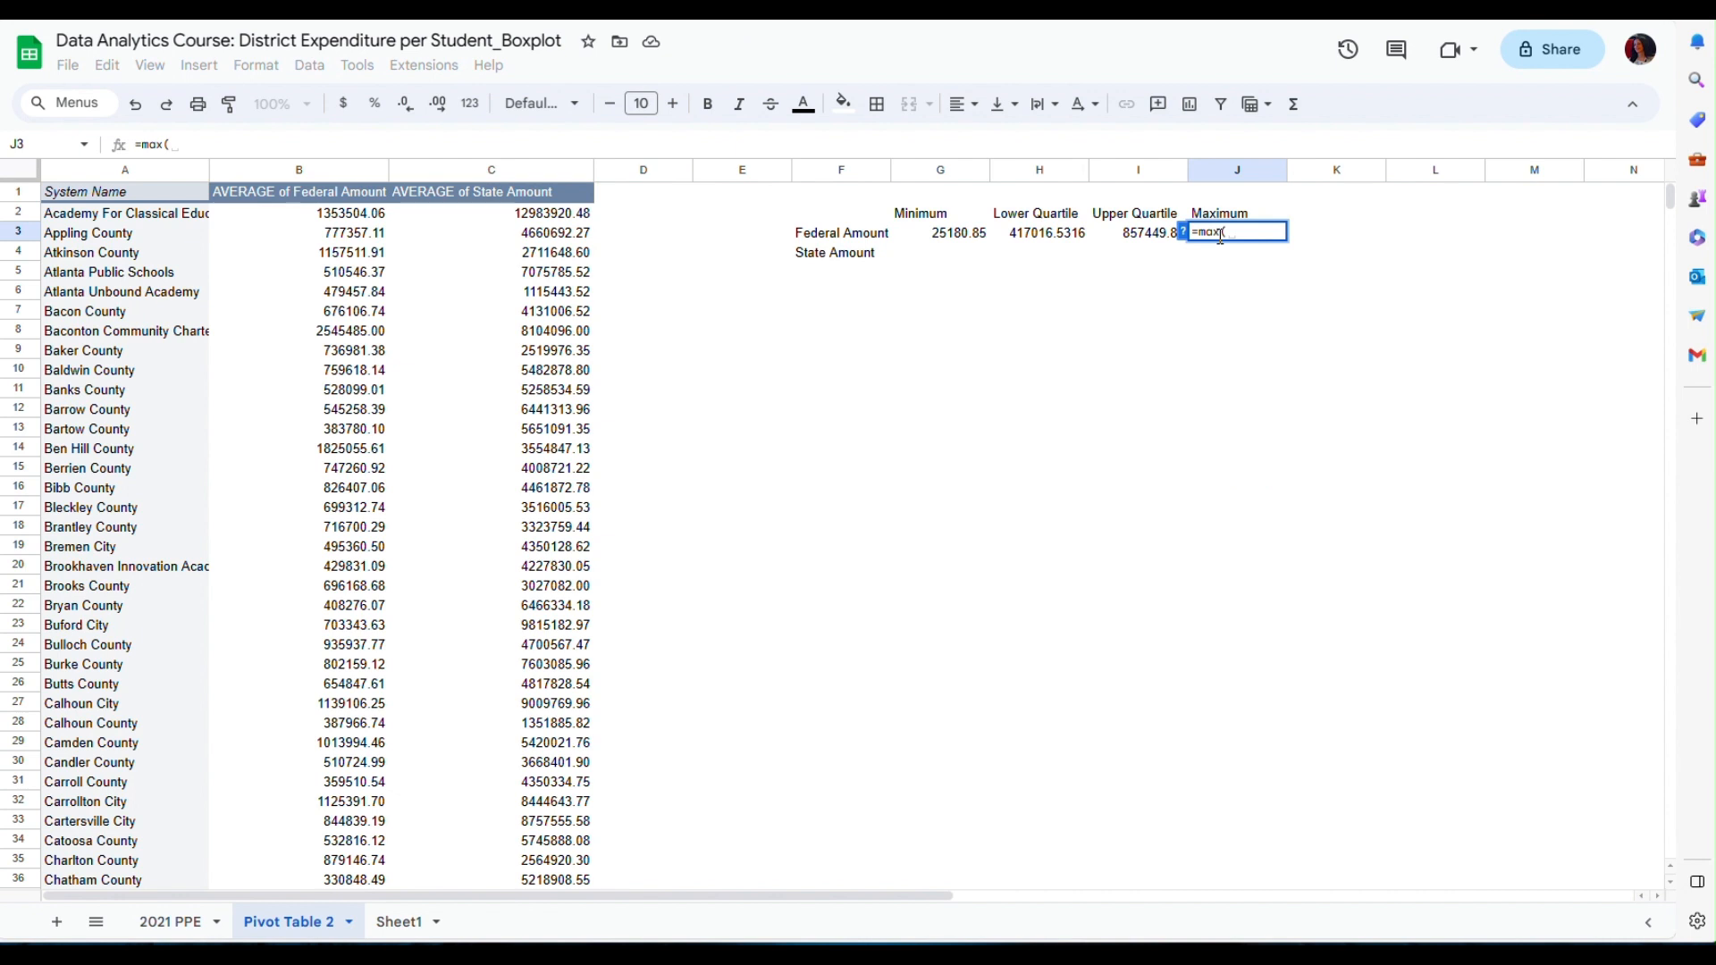
{"action": "type", "text": "B2:B"}
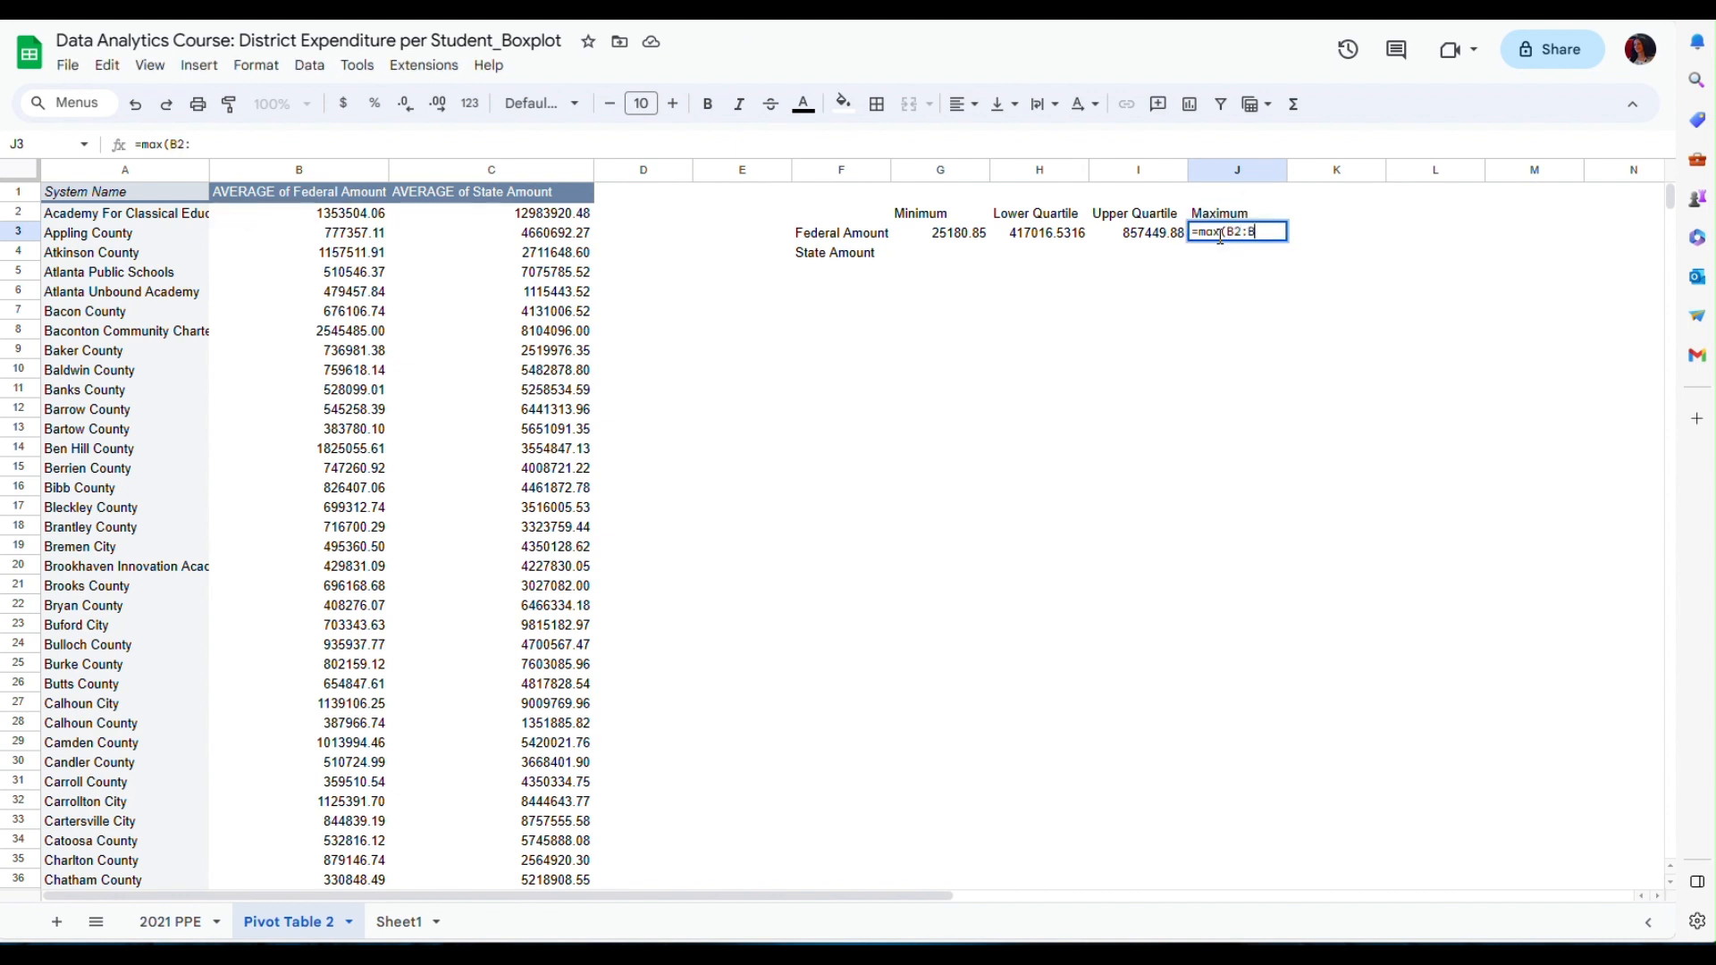
{"action": "key", "text": "ctrl+shift+Down"}
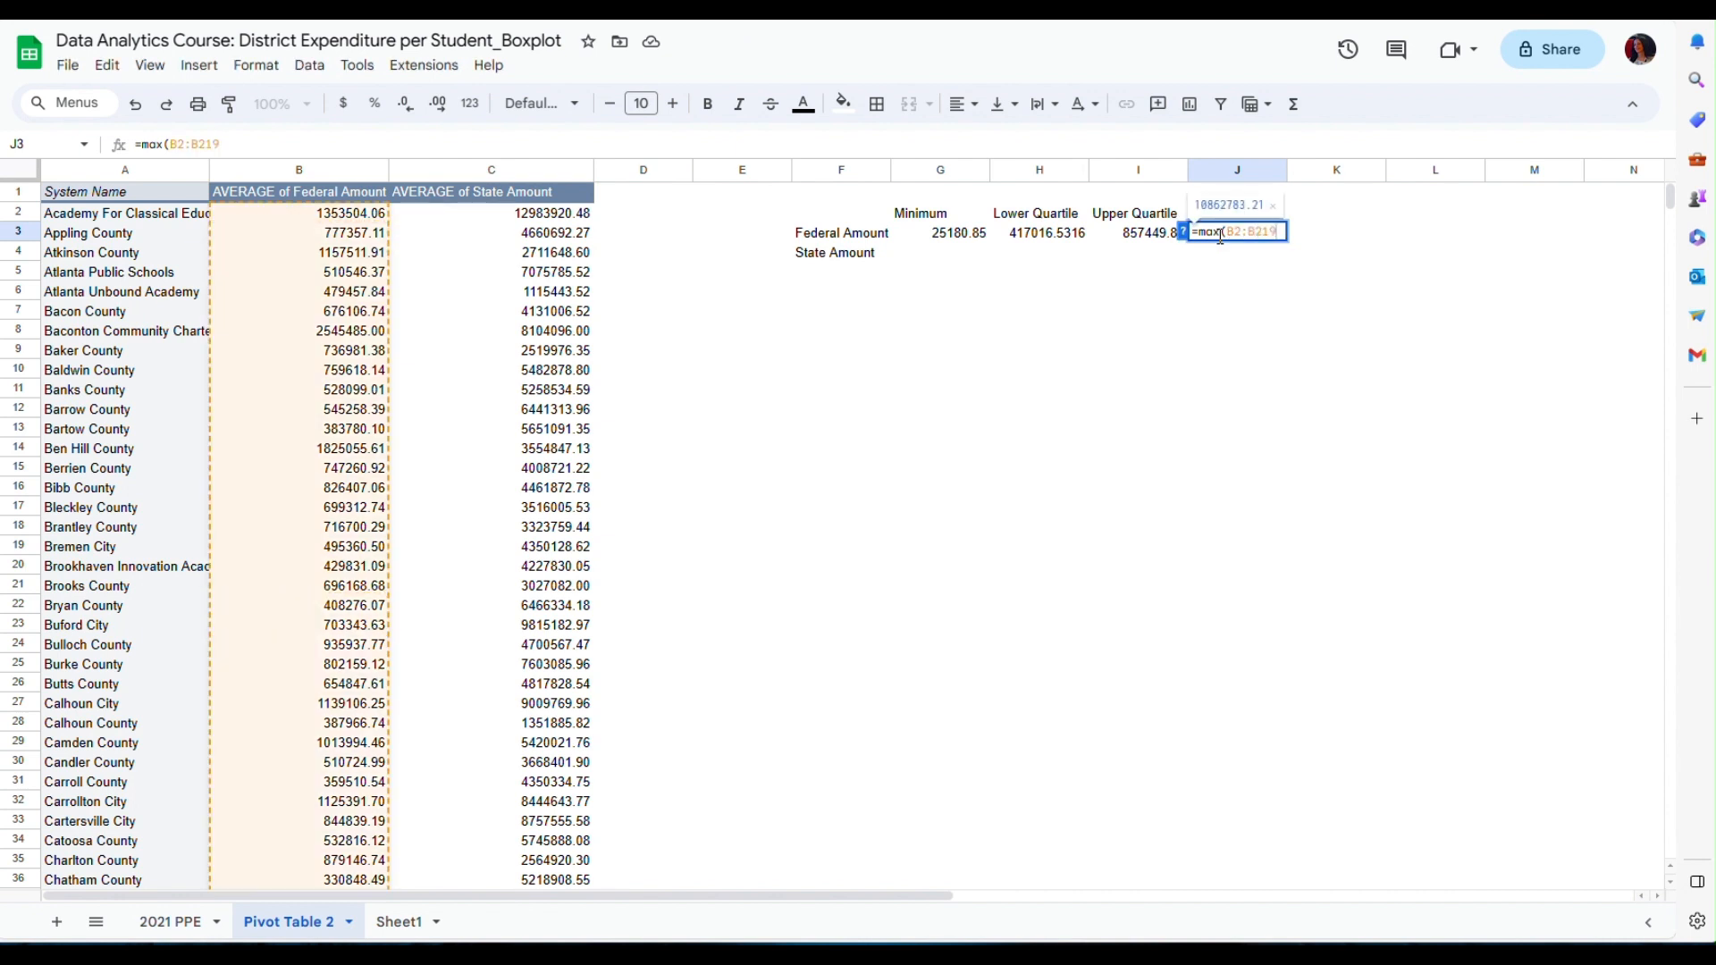
{"action": "type", "text": ")"}
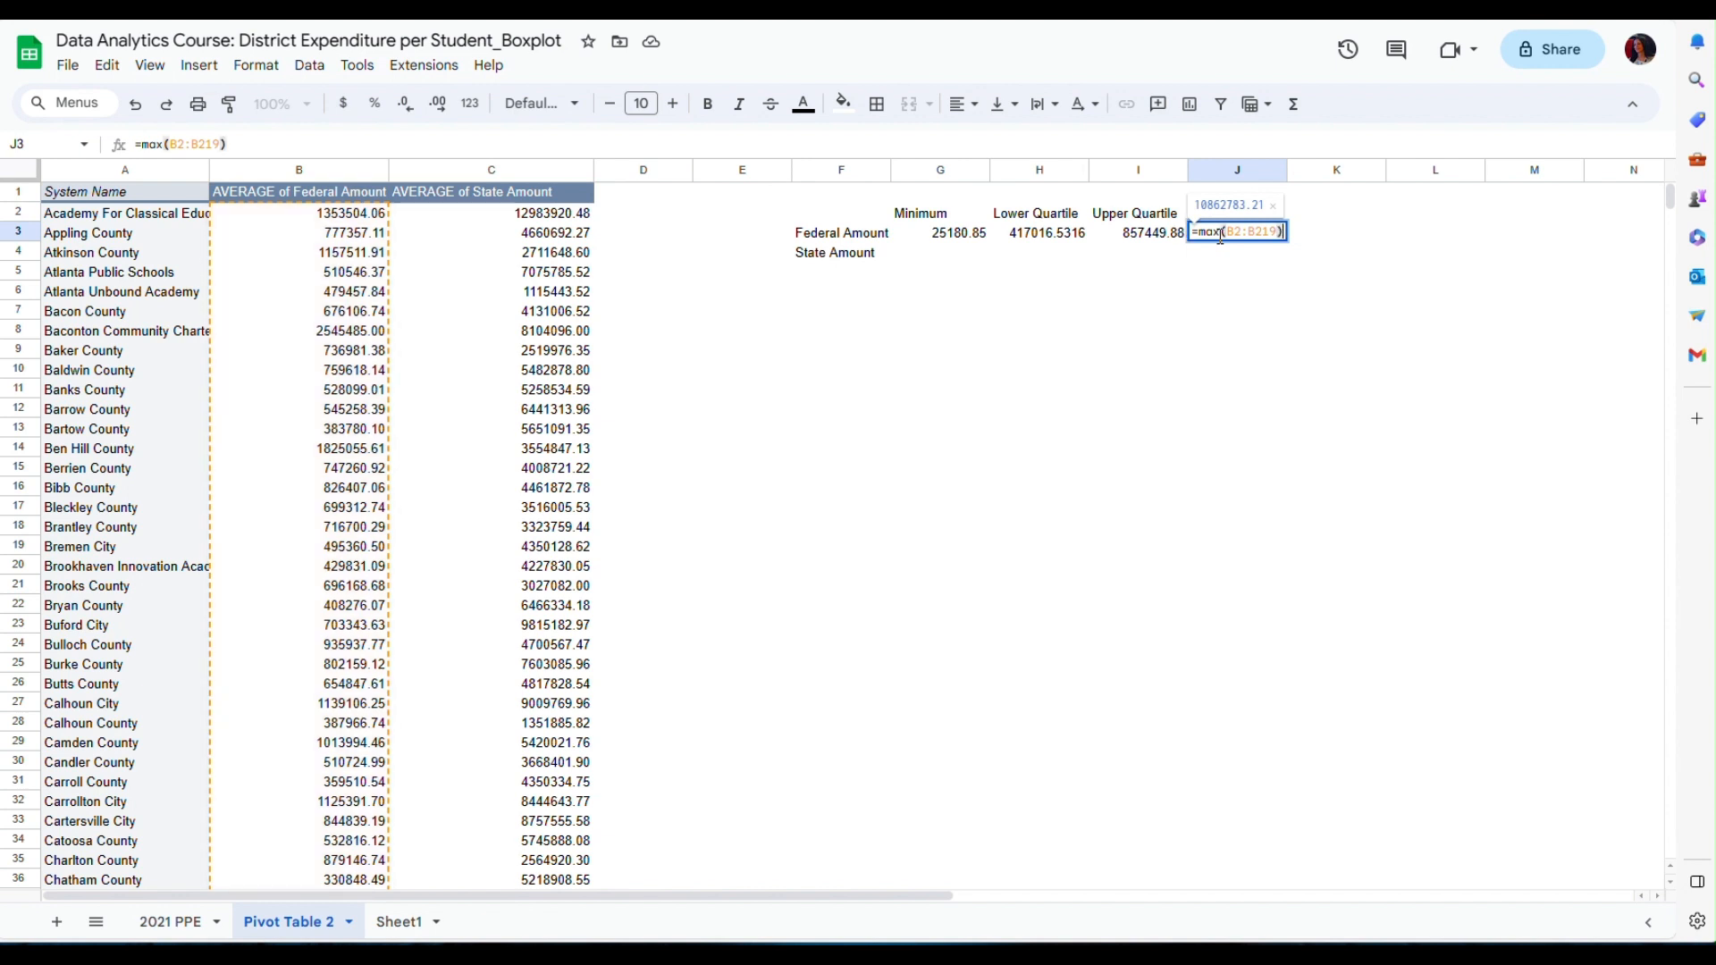
{"action": "key", "text": "Return"}
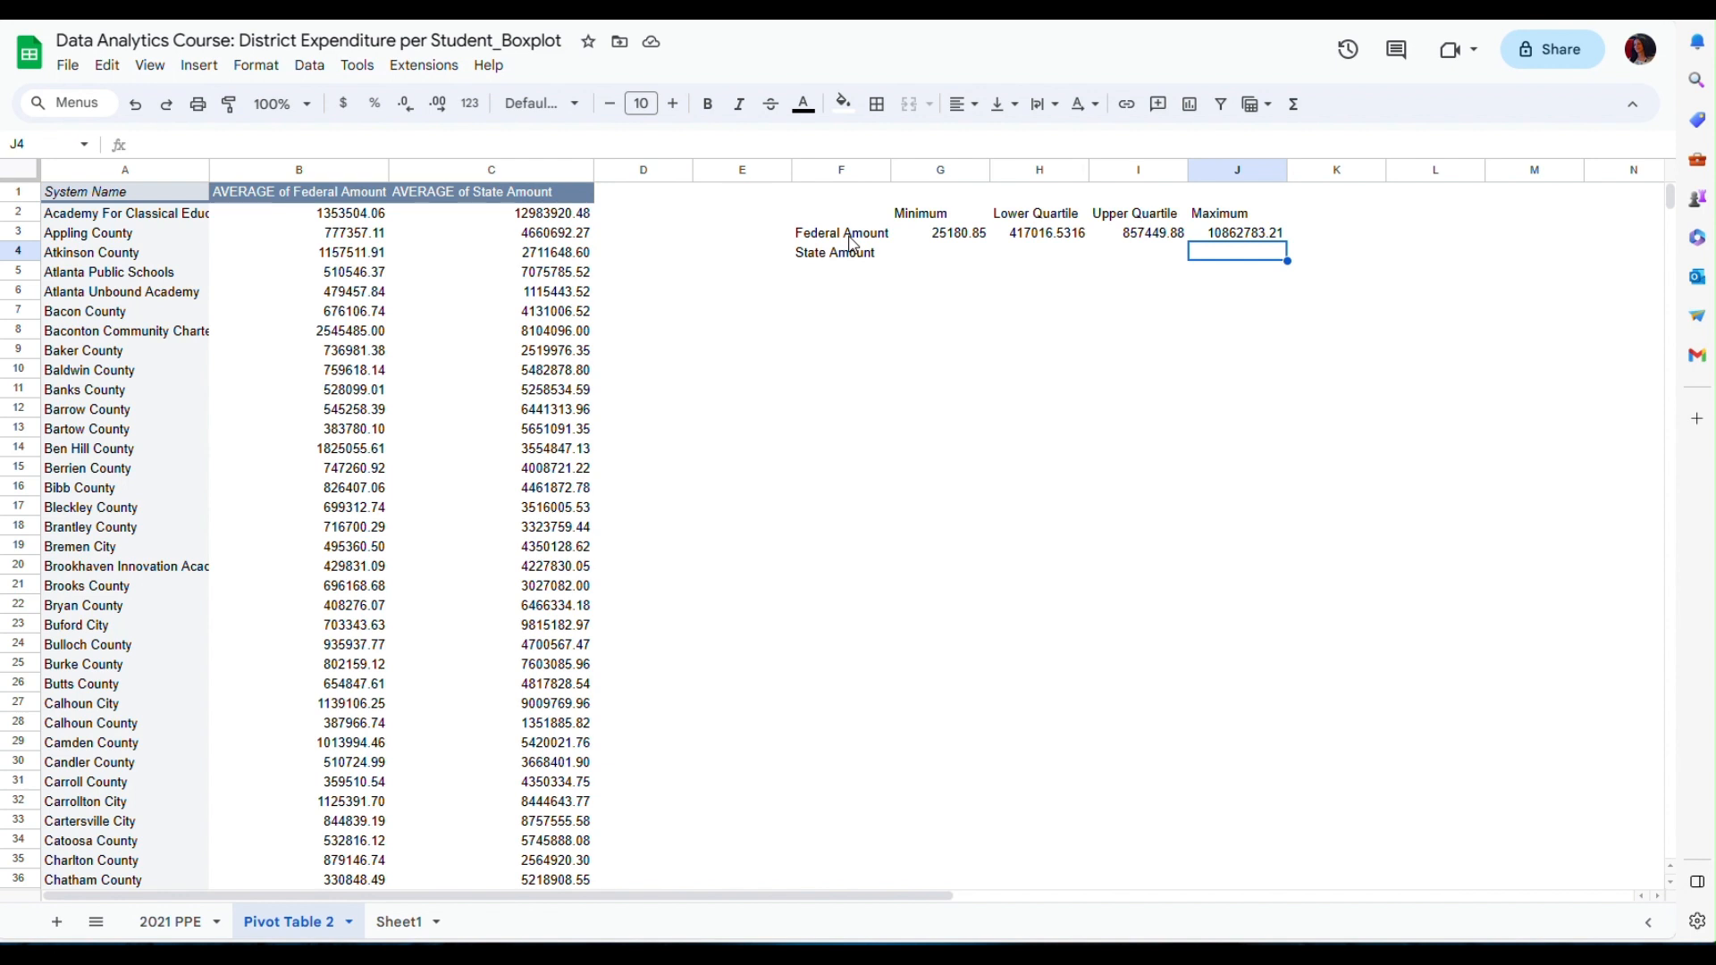
Step: Insert a candlestick chart from the Federal Amount label and statistics in range F3:J3
{"action": "left_click", "coordinate": [853, 240]}
{"action": "left_click_drag", "start_coordinate": [853, 243], "coordinate": [1230, 238]}
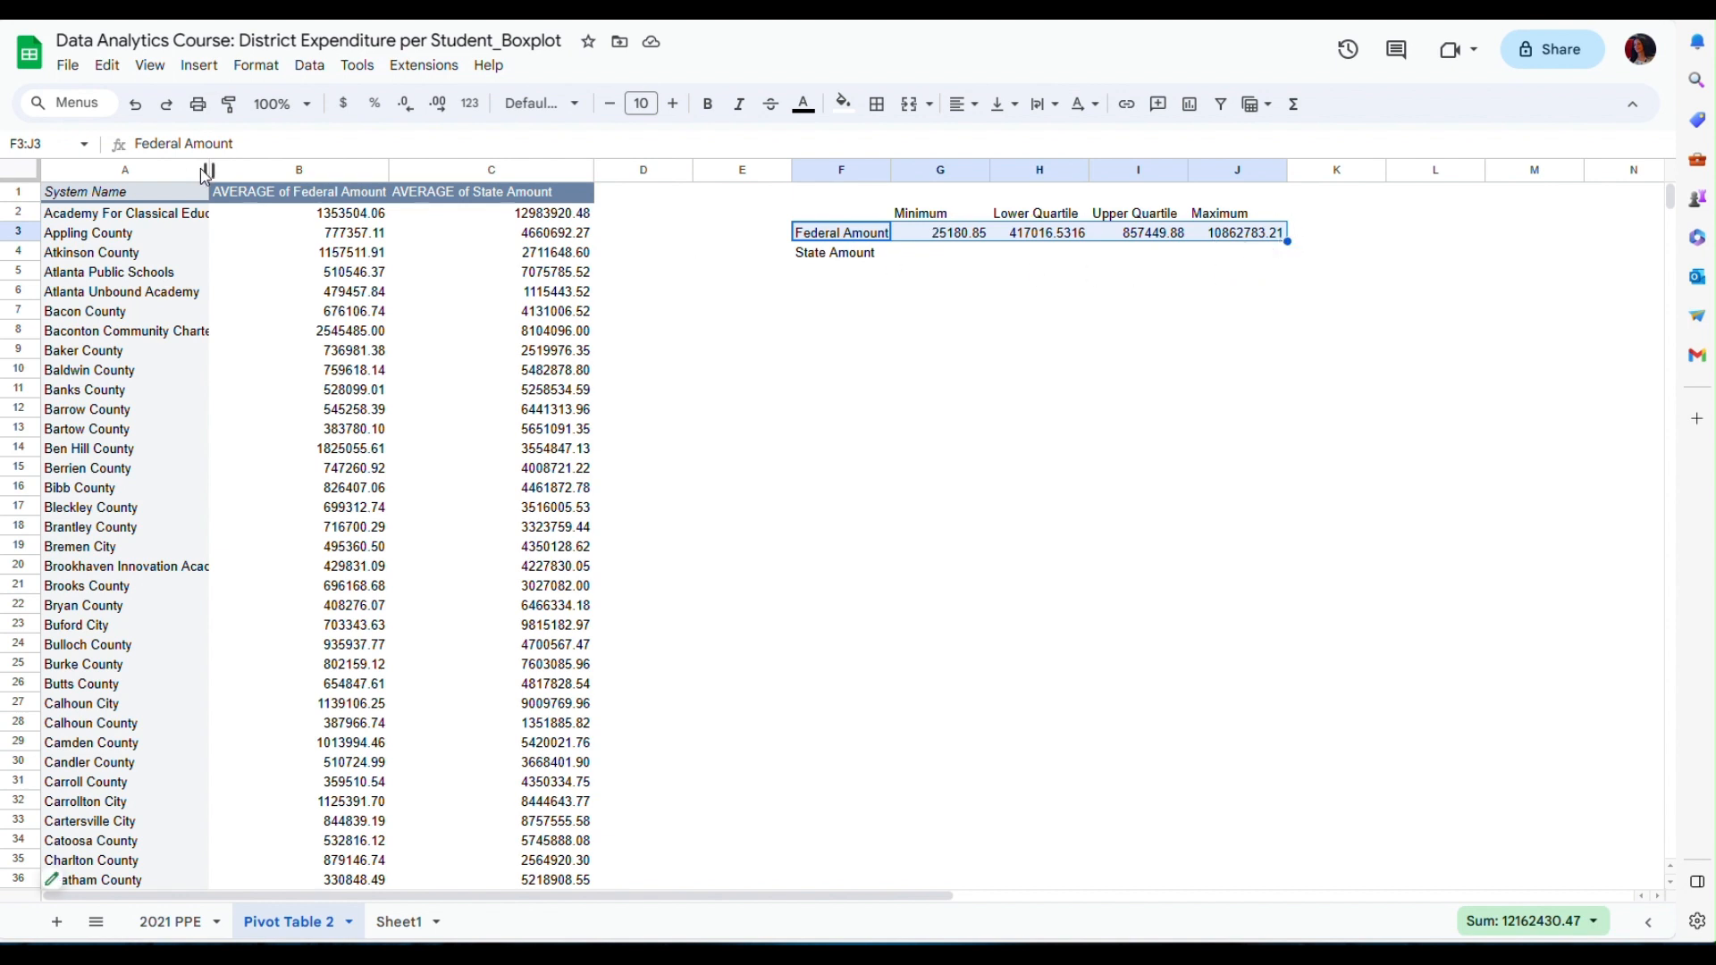
{"action": "left_click", "coordinate": [199, 70]}
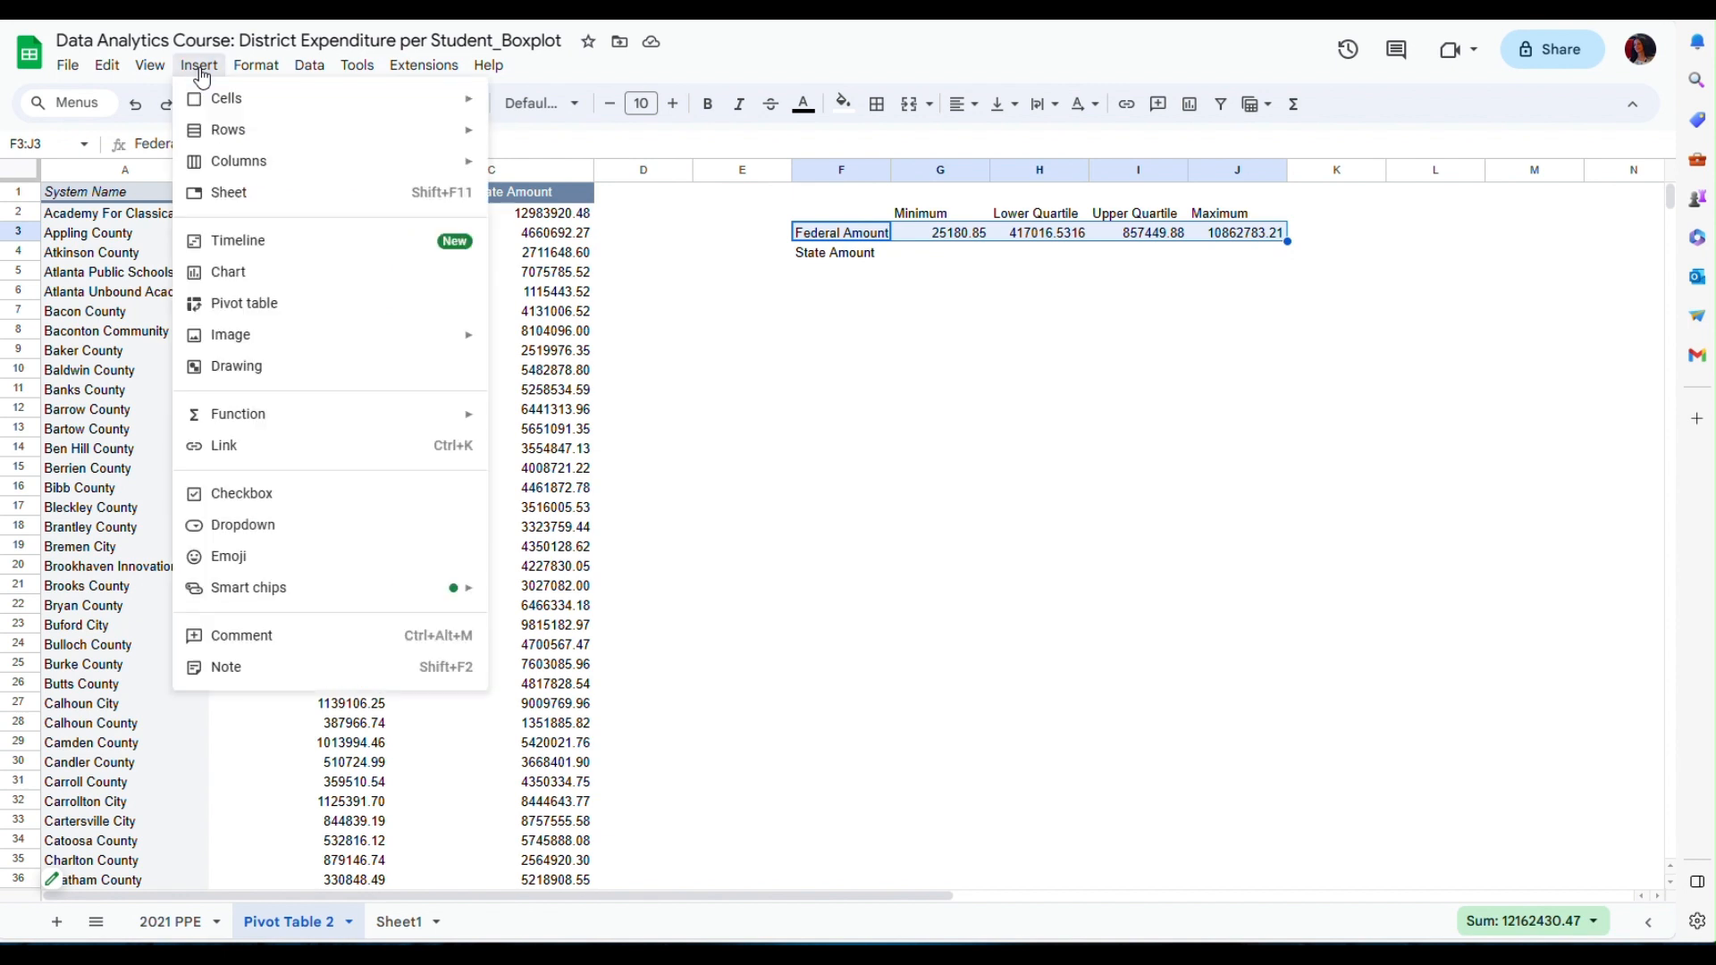
{"action": "left_click", "coordinate": [228, 273]}
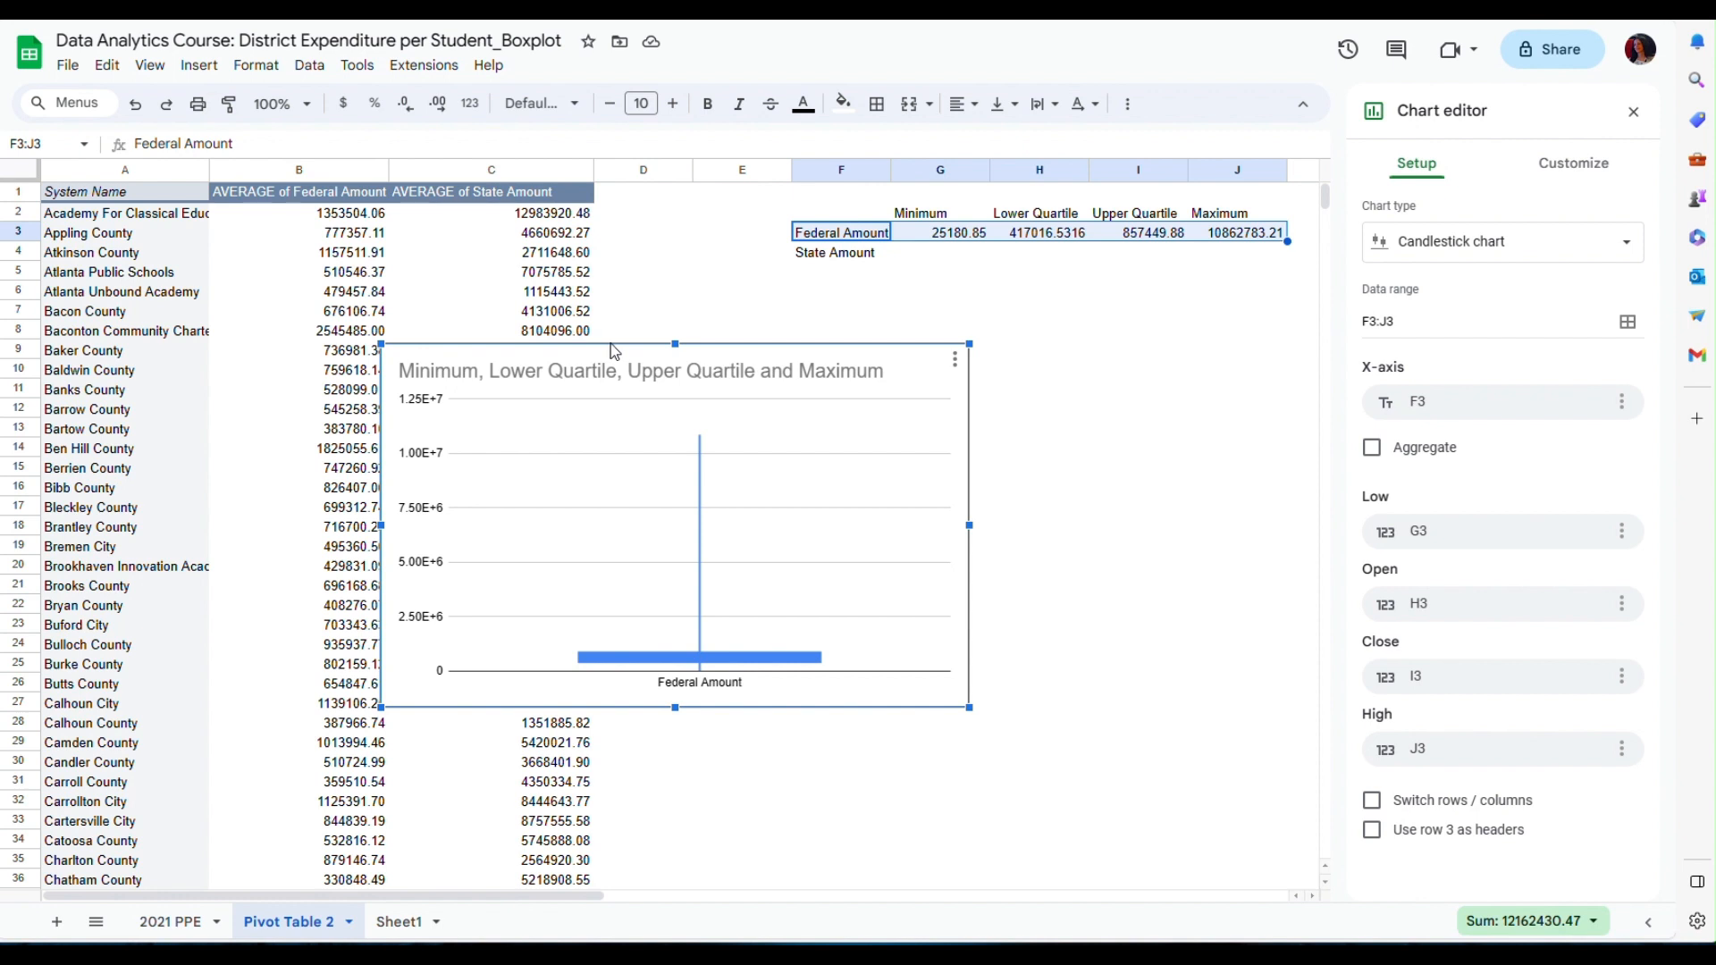
Step: Move the chart below the summary table, clear of the pivot table, and stretch its height down to about row 38
{"action": "left_click_drag", "start_coordinate": [610, 344], "coordinate": [891, 387]}
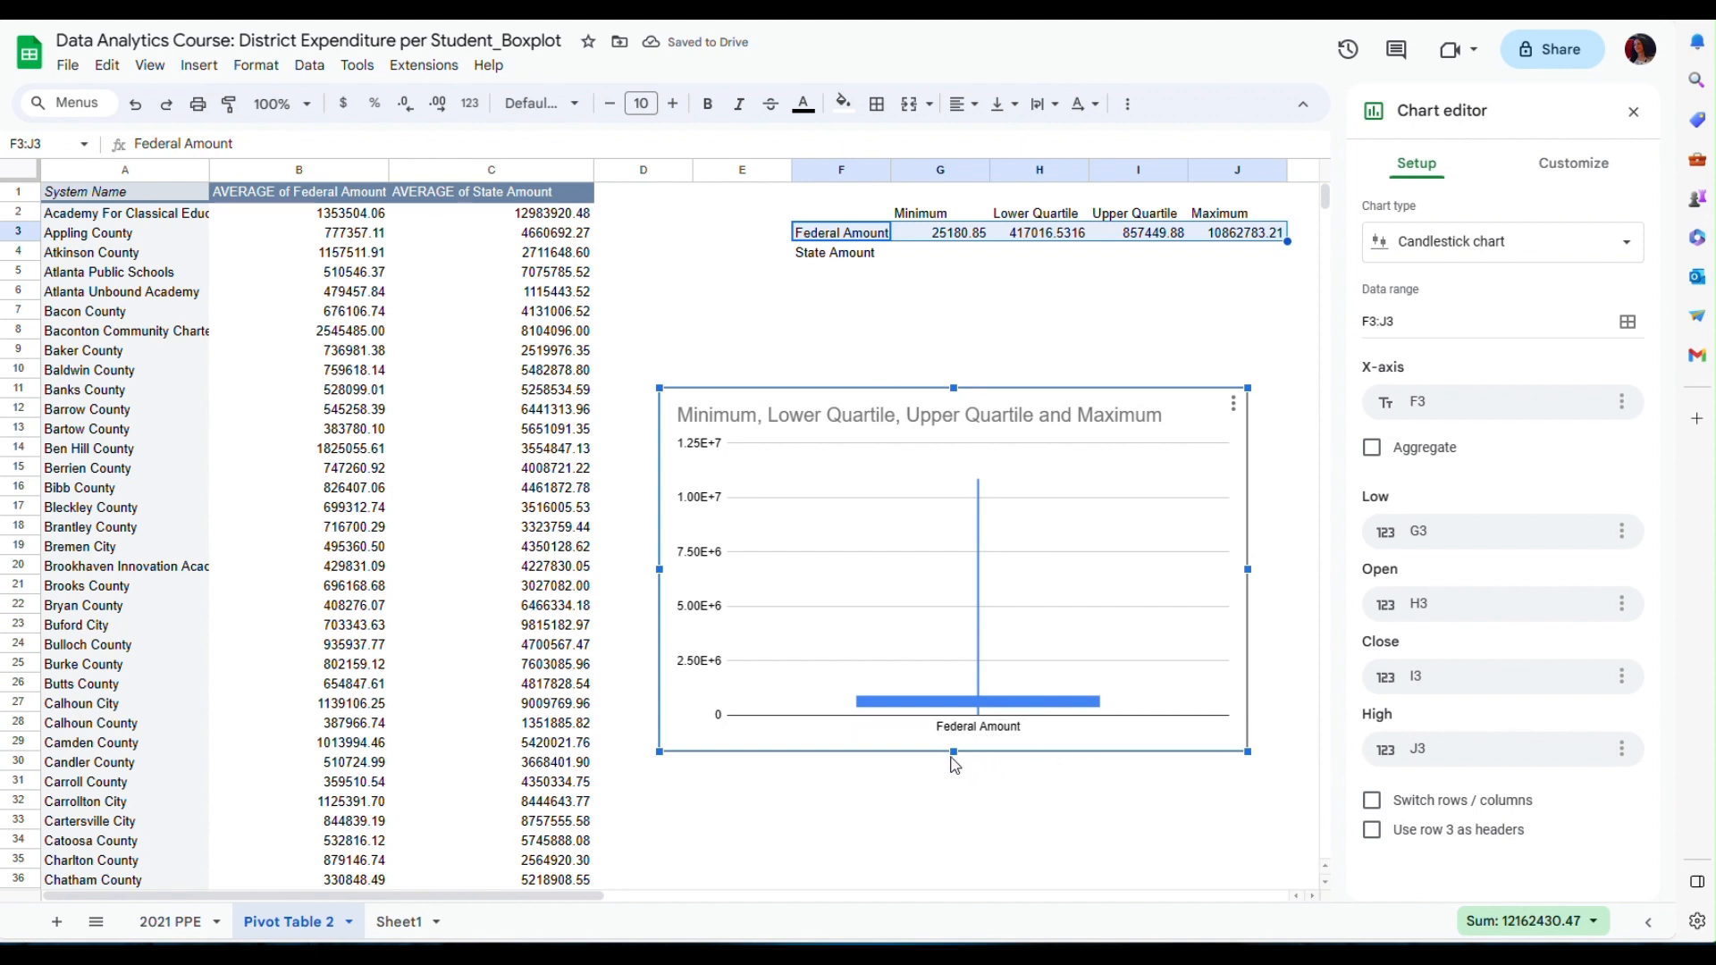
{"action": "left_click_drag", "start_coordinate": [955, 756], "coordinate": [967, 910]}
{"action": "scroll", "coordinate": [1001, 840], "scroll_direction": "down", "scroll_amount": 1}
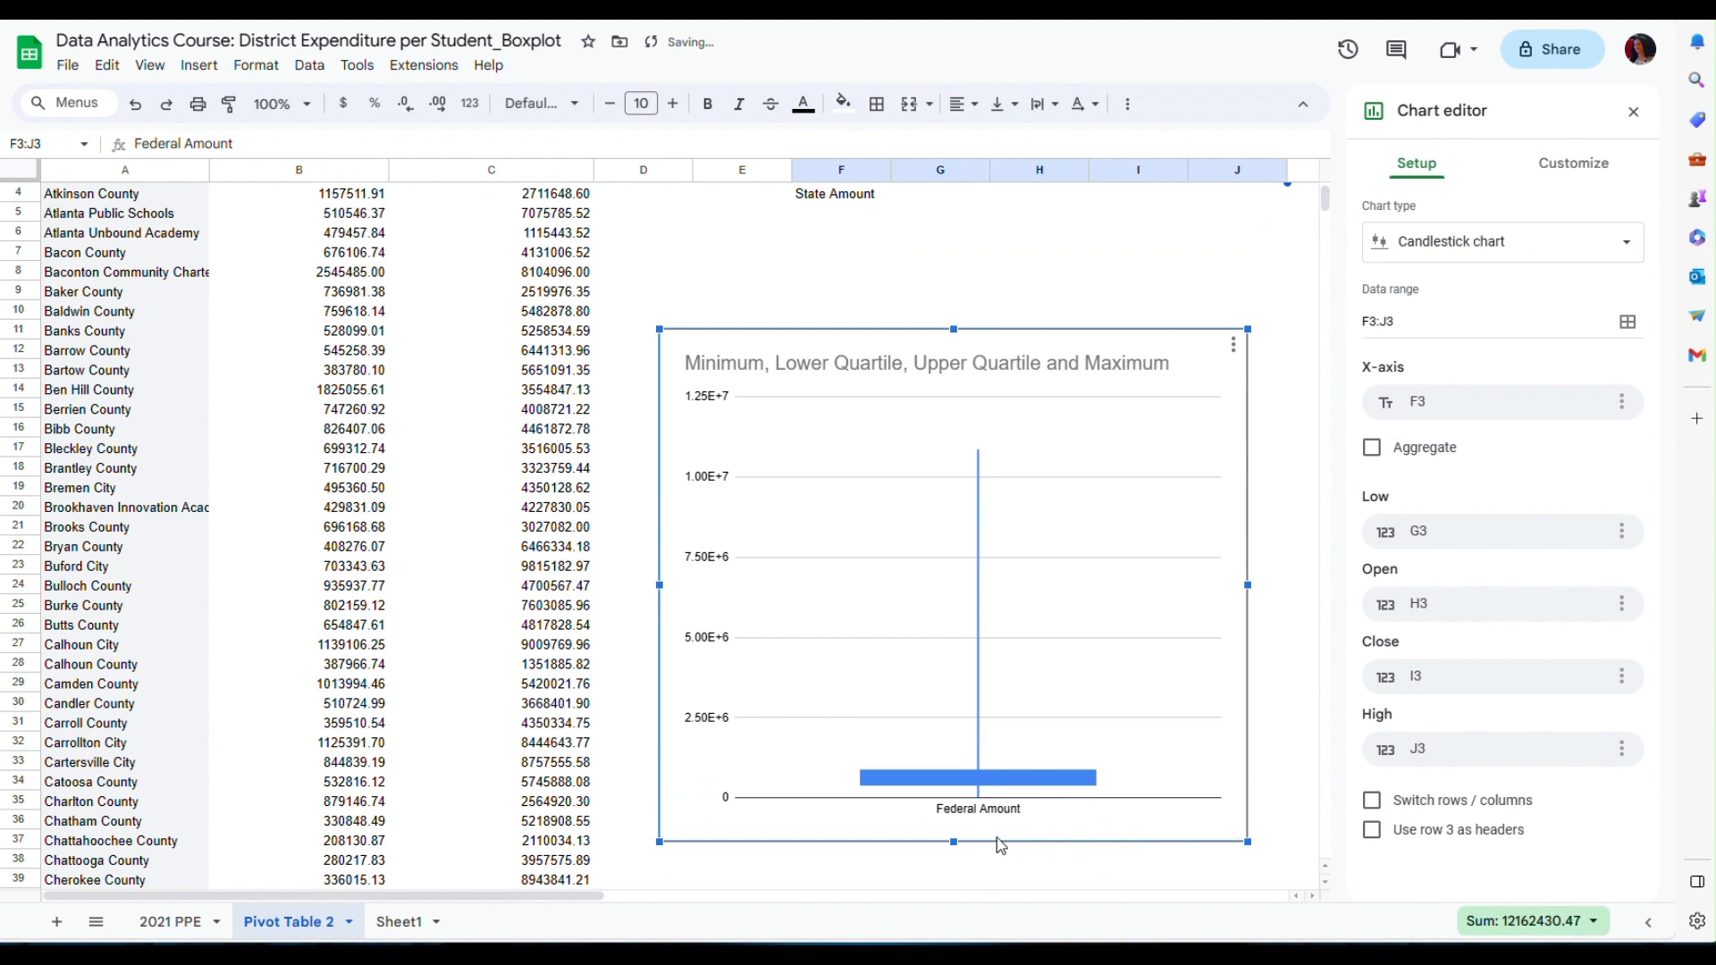
{"action": "left_click_drag", "start_coordinate": [954, 842], "coordinate": [954, 865]}
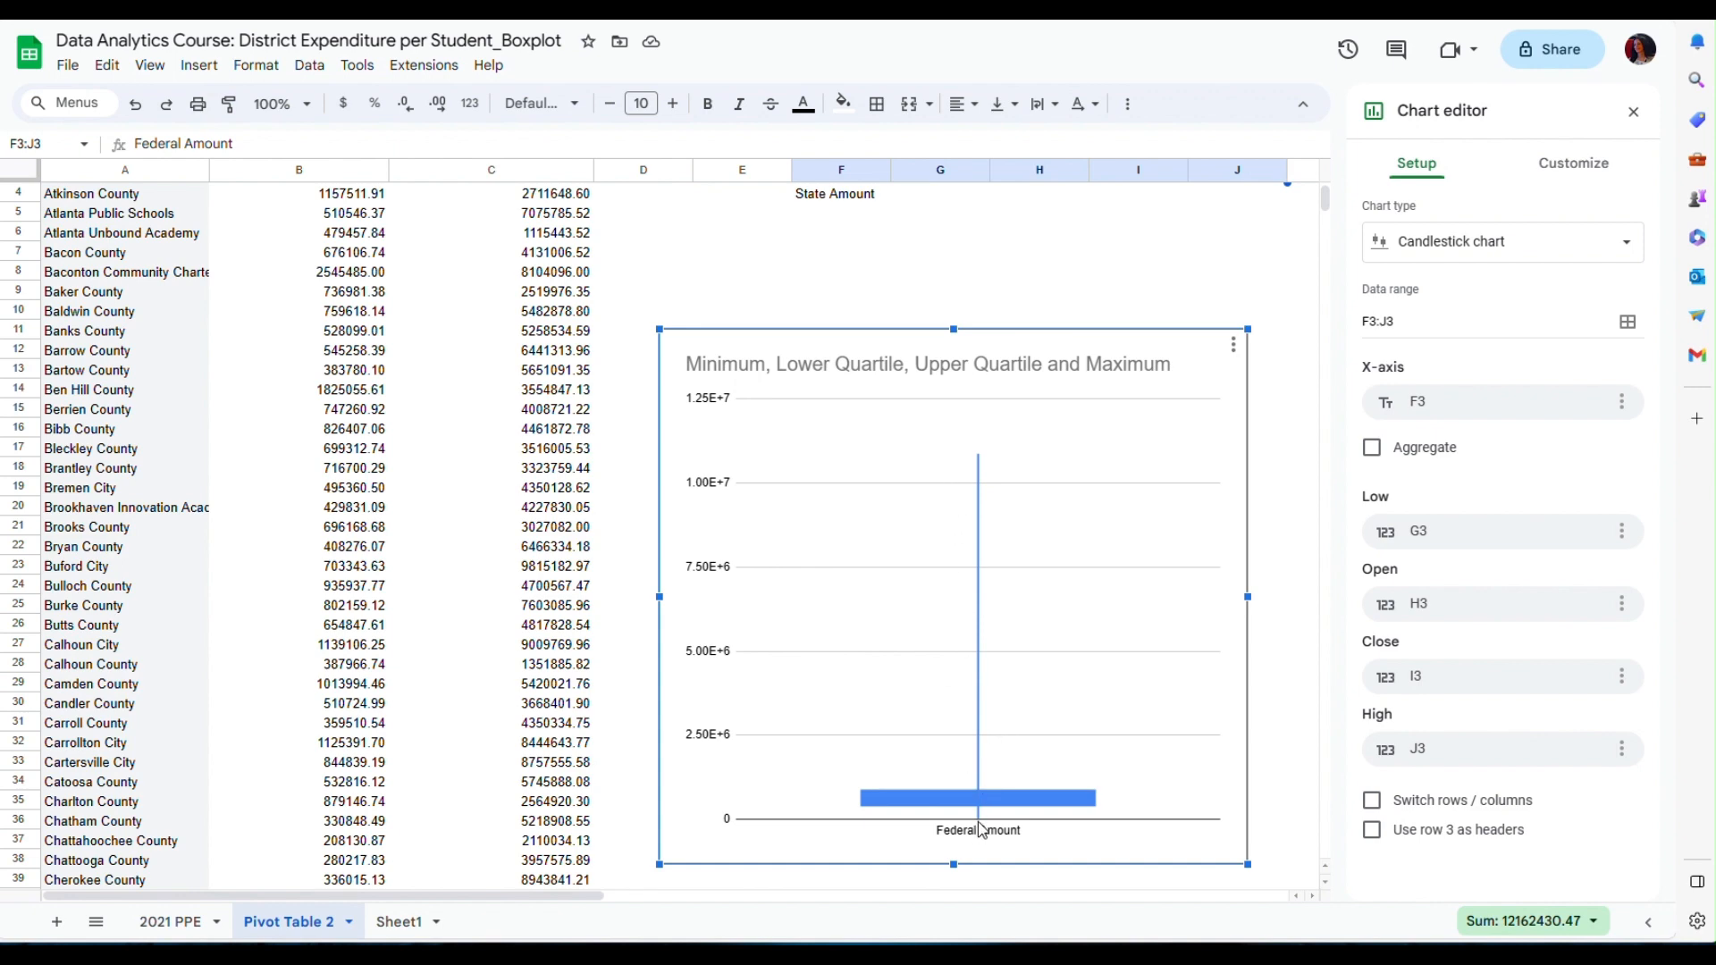
Step: Calculate the State Amount minimum in cell G4 with the formula =min(C2:C219)
{"action": "scroll", "coordinate": [1064, 659], "scroll_direction": "up", "scroll_amount": 2}
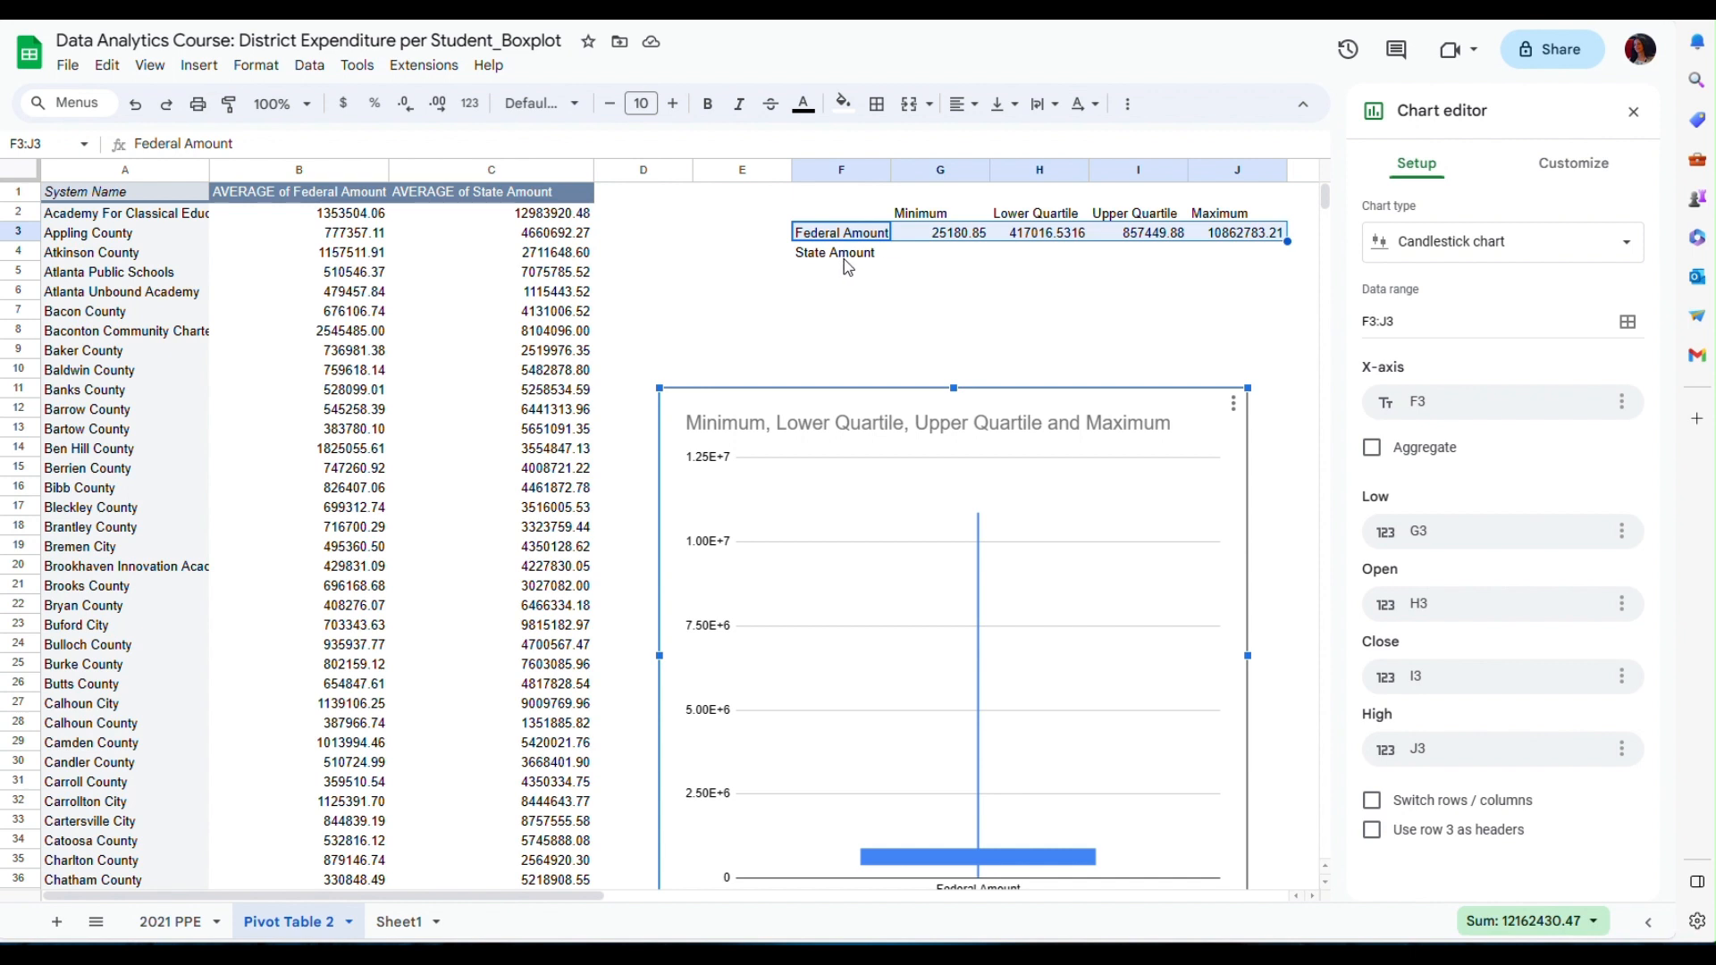
{"action": "left_click", "coordinate": [951, 259]}
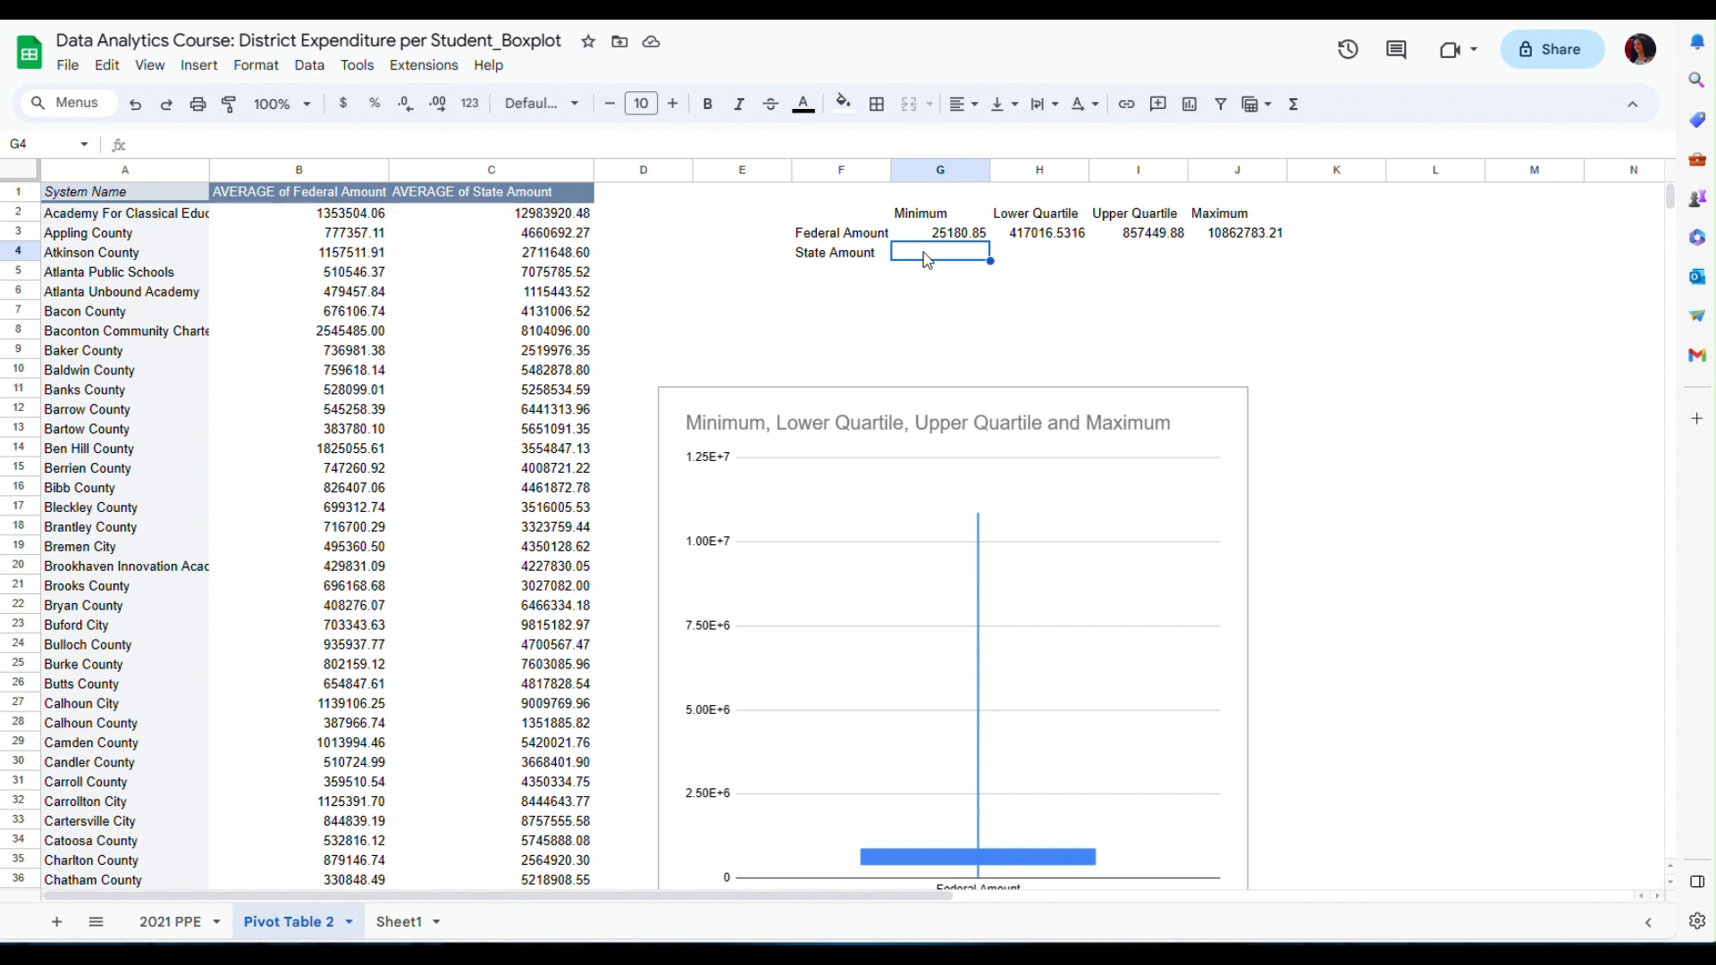
{"action": "type", "text": "="}
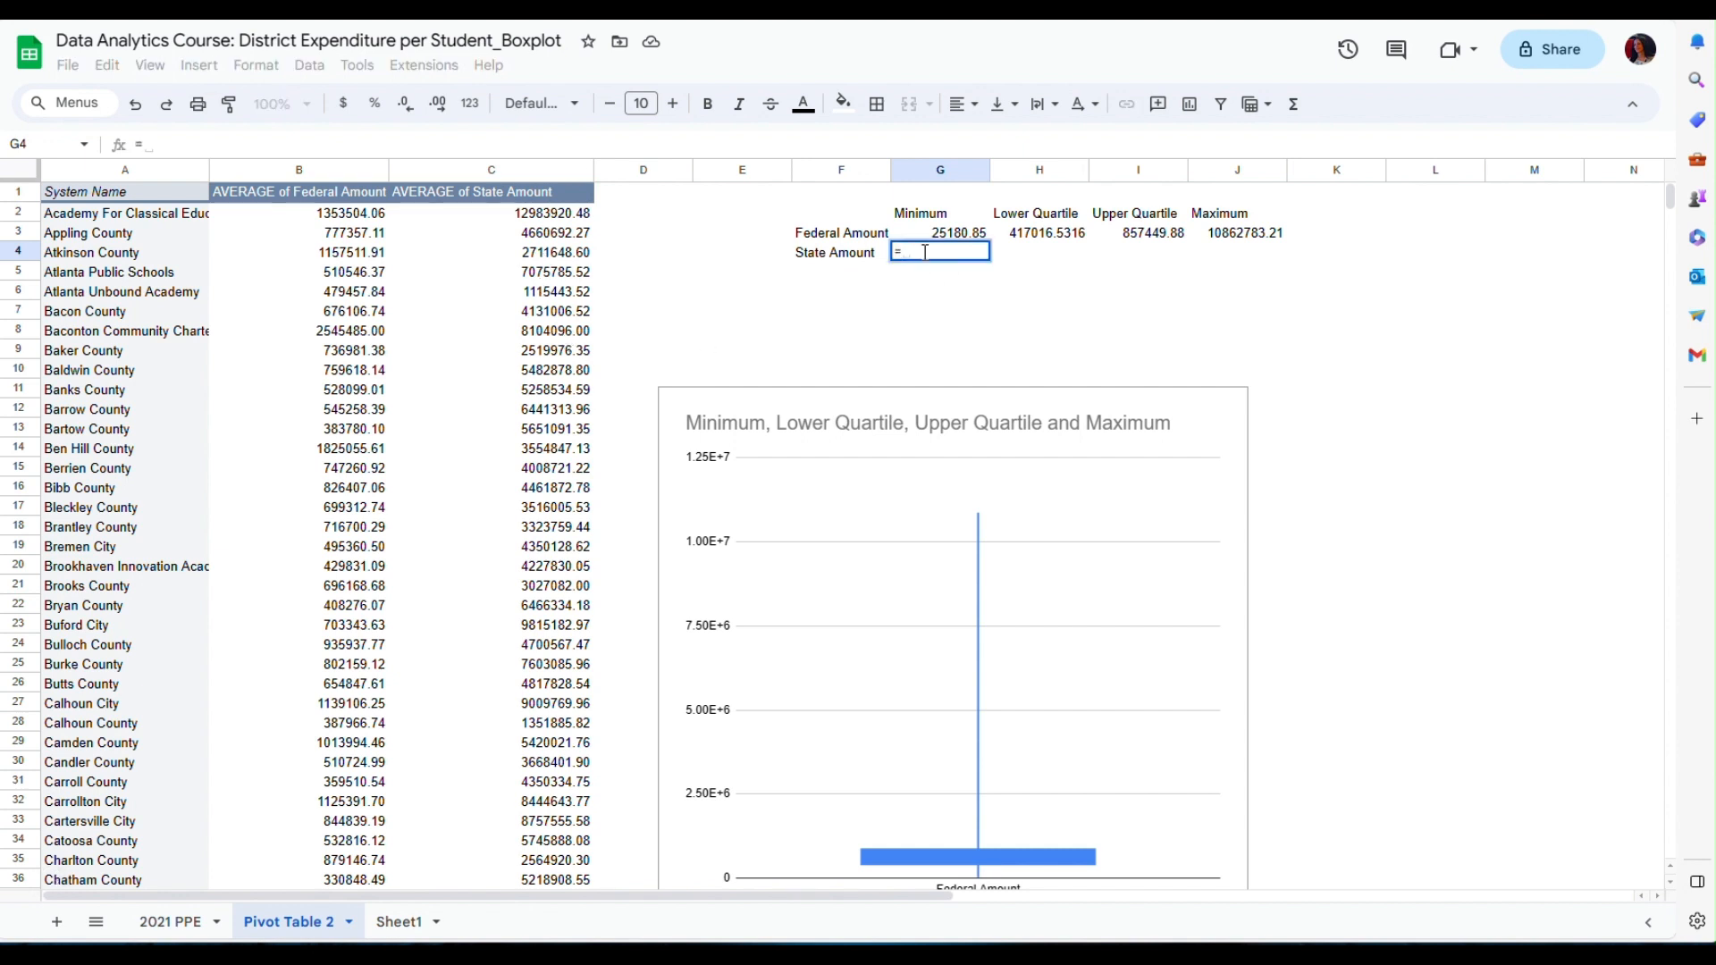
{"action": "type", "text": "min("}
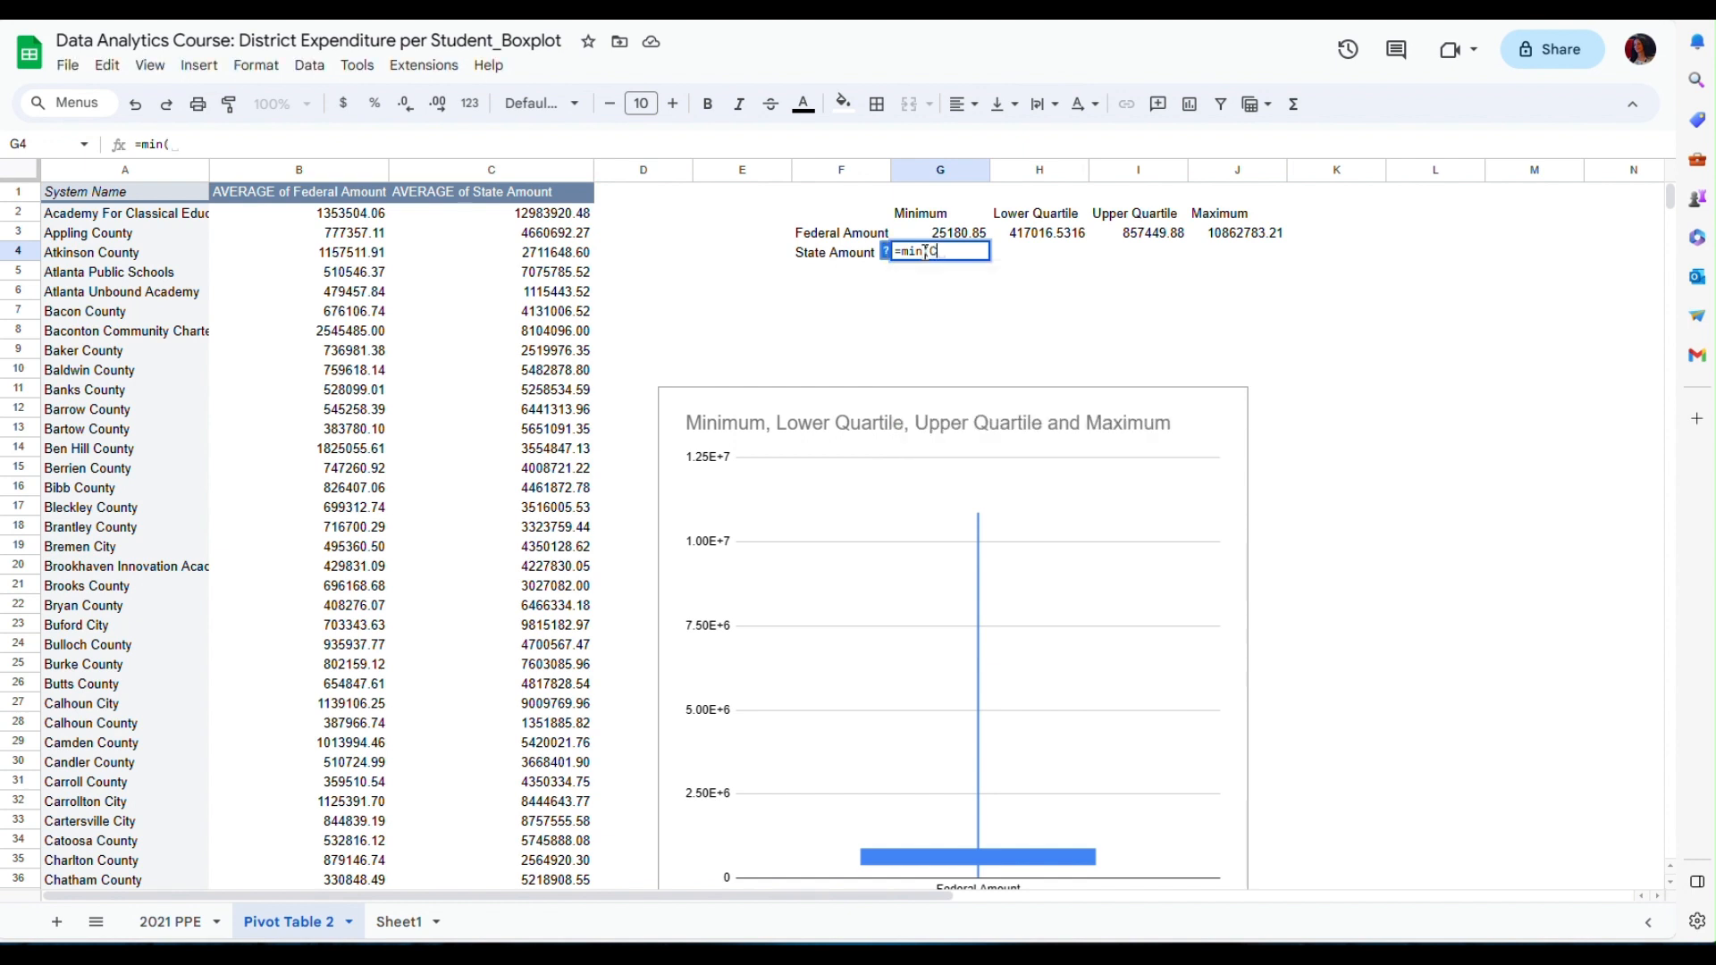
{"action": "type", "text": "C2"}
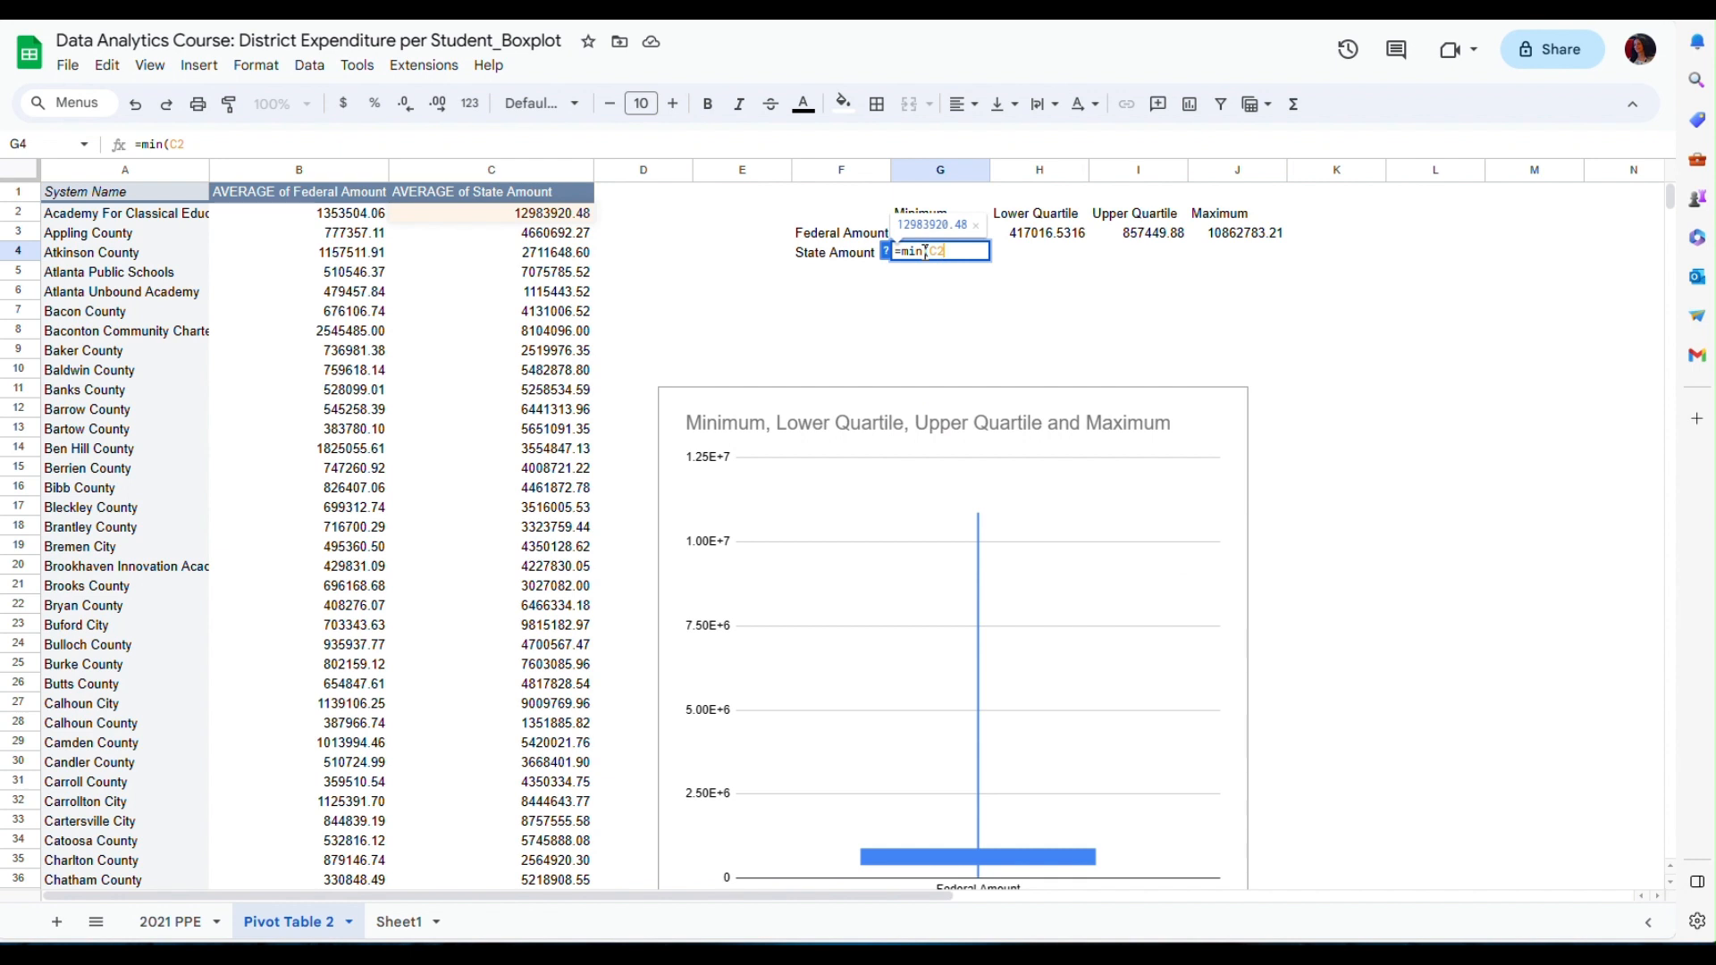
{"action": "type", "text": ":C21"}
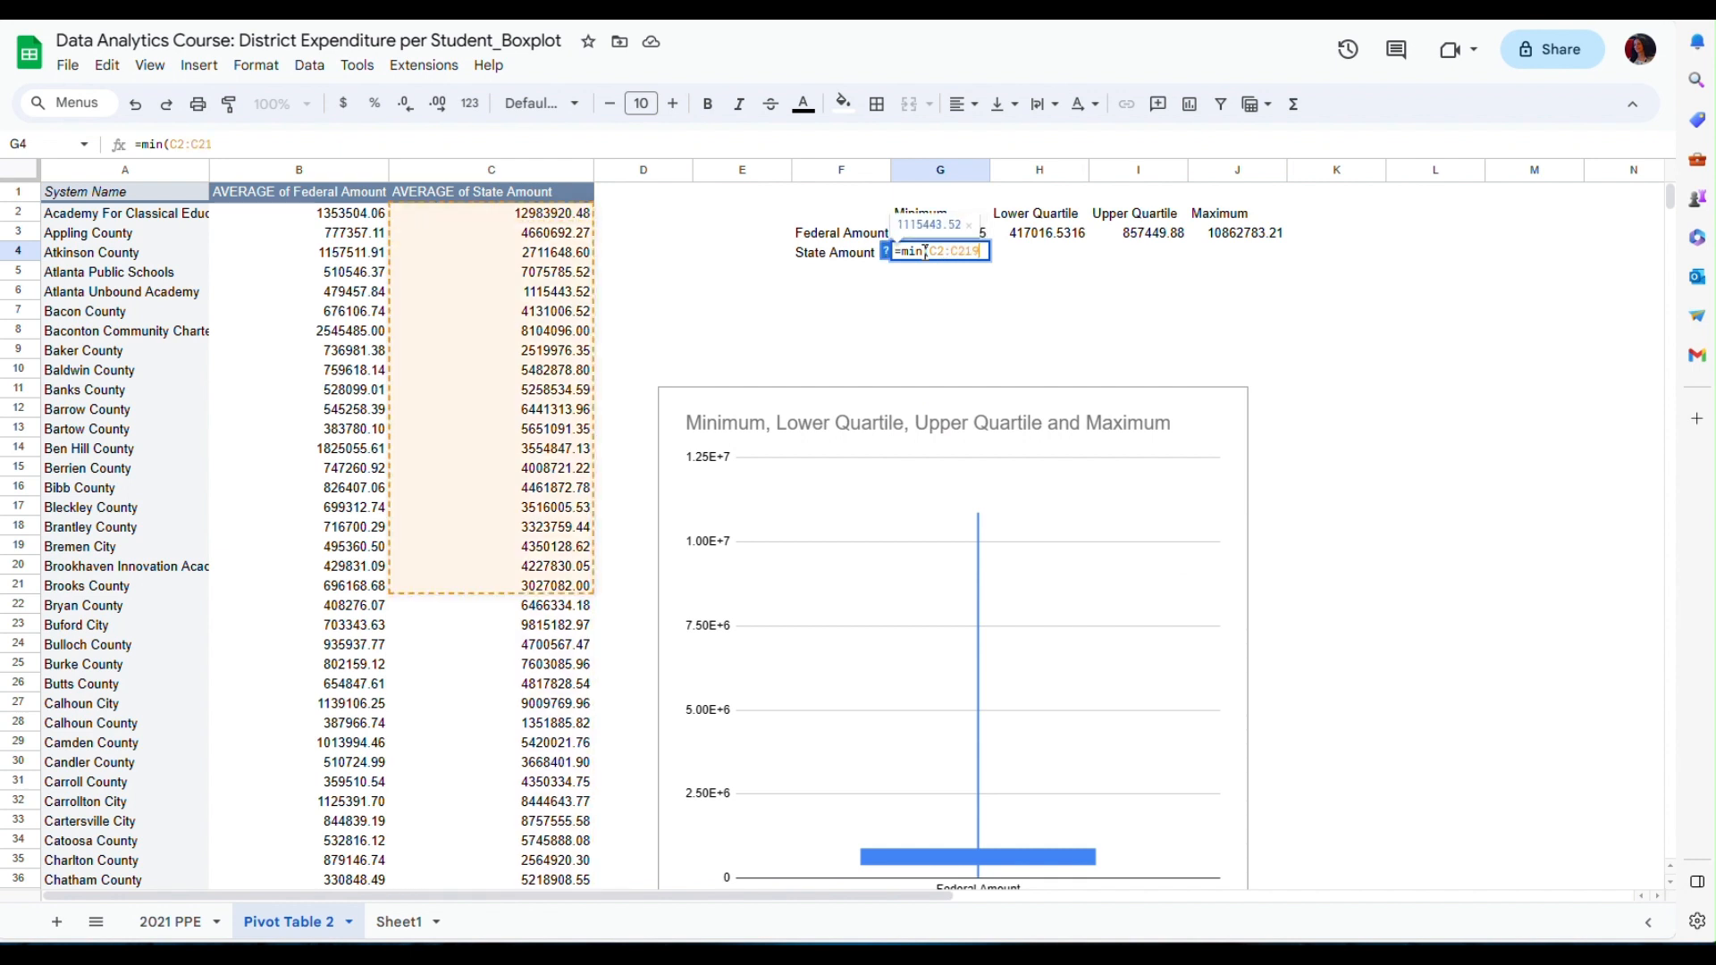
{"action": "type", "text": "9)"}
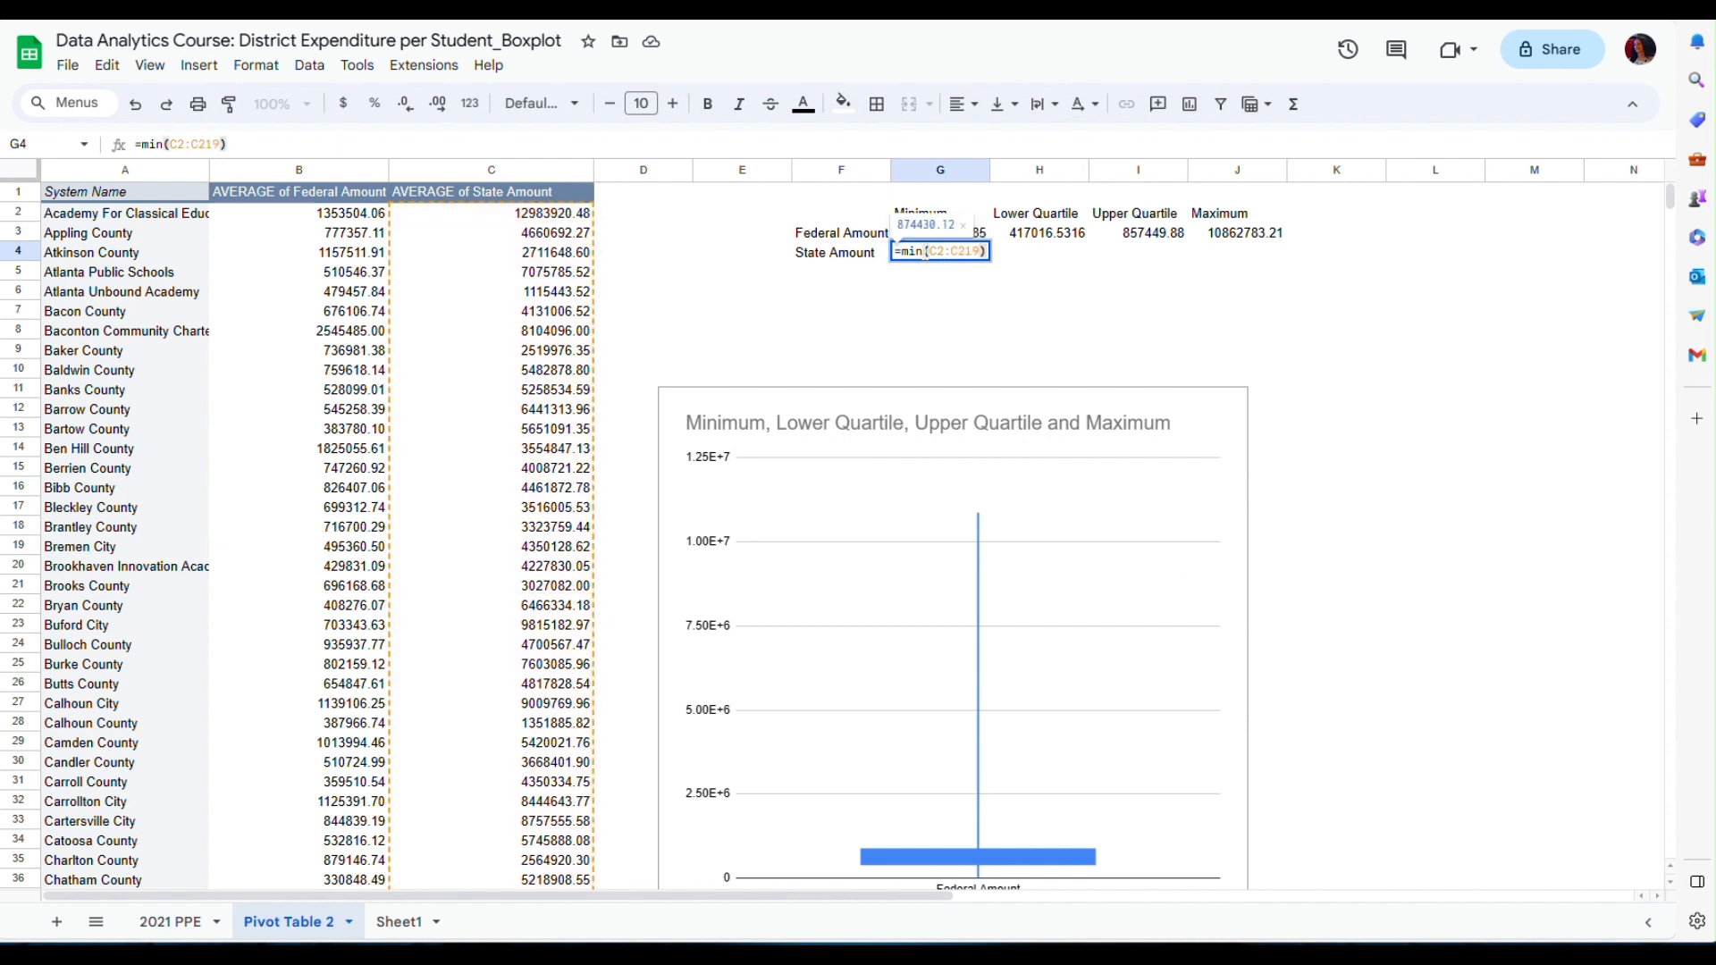
{"action": "key", "text": "Return"}
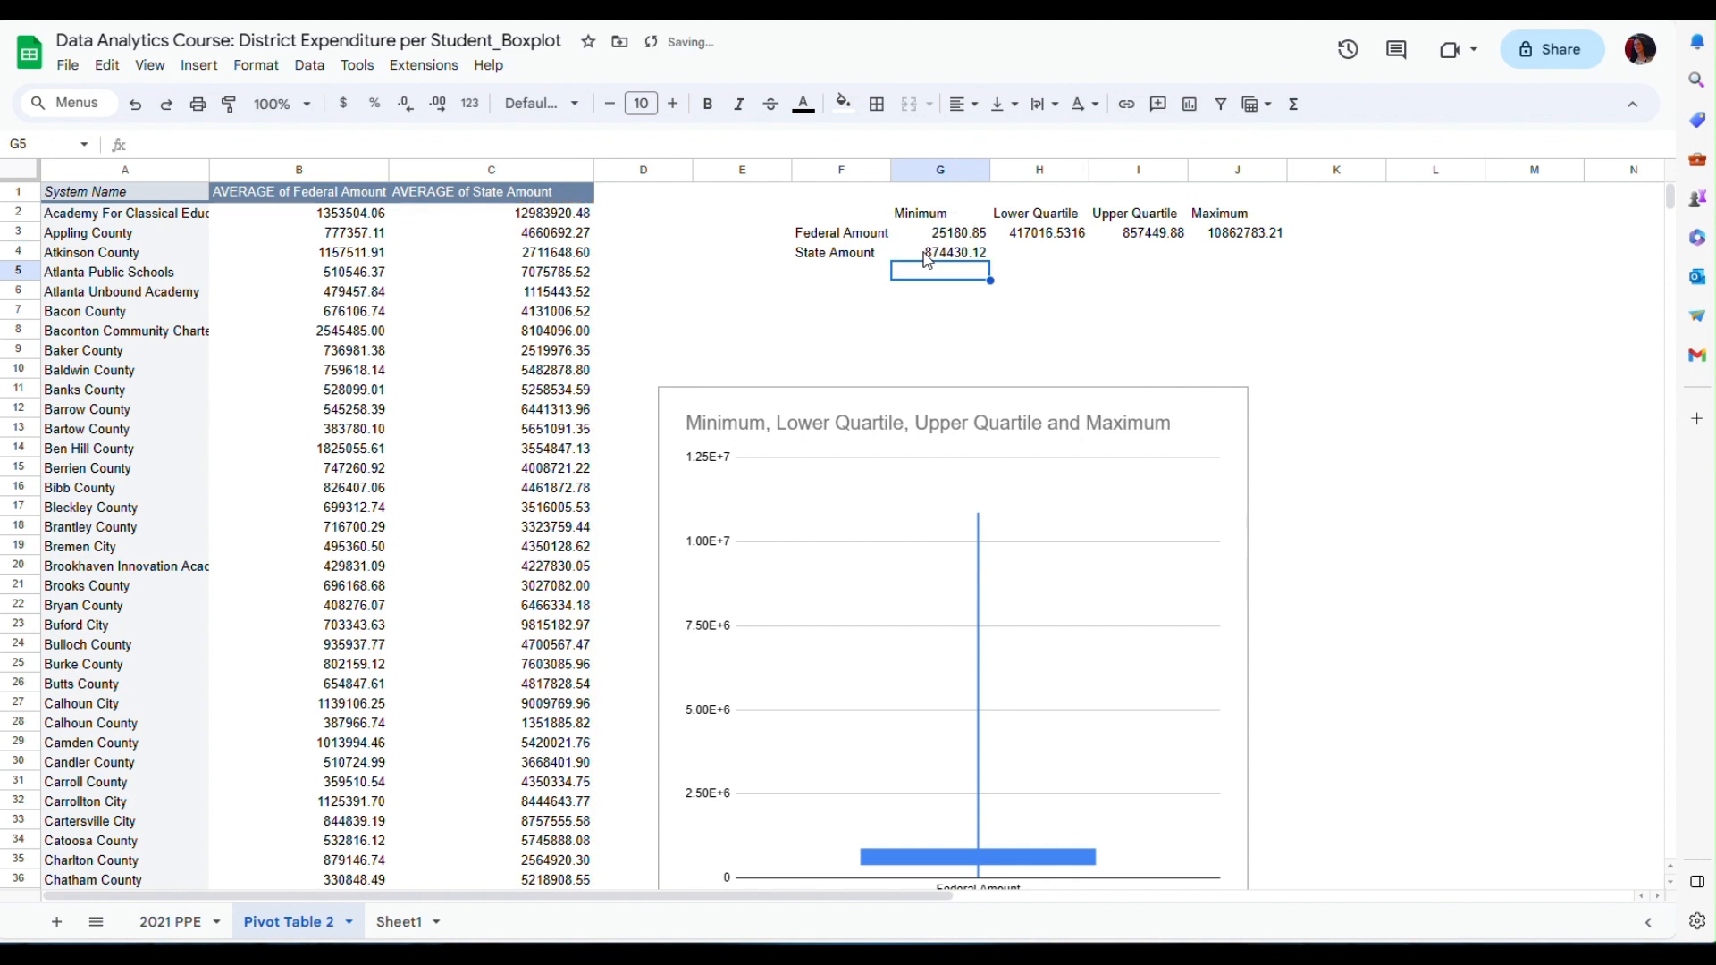
Step: Calculate the State Amount lower quartile in cell H4 with the formula =quartile(C2:C219,1)
{"action": "left_click", "coordinate": [1035, 255]}
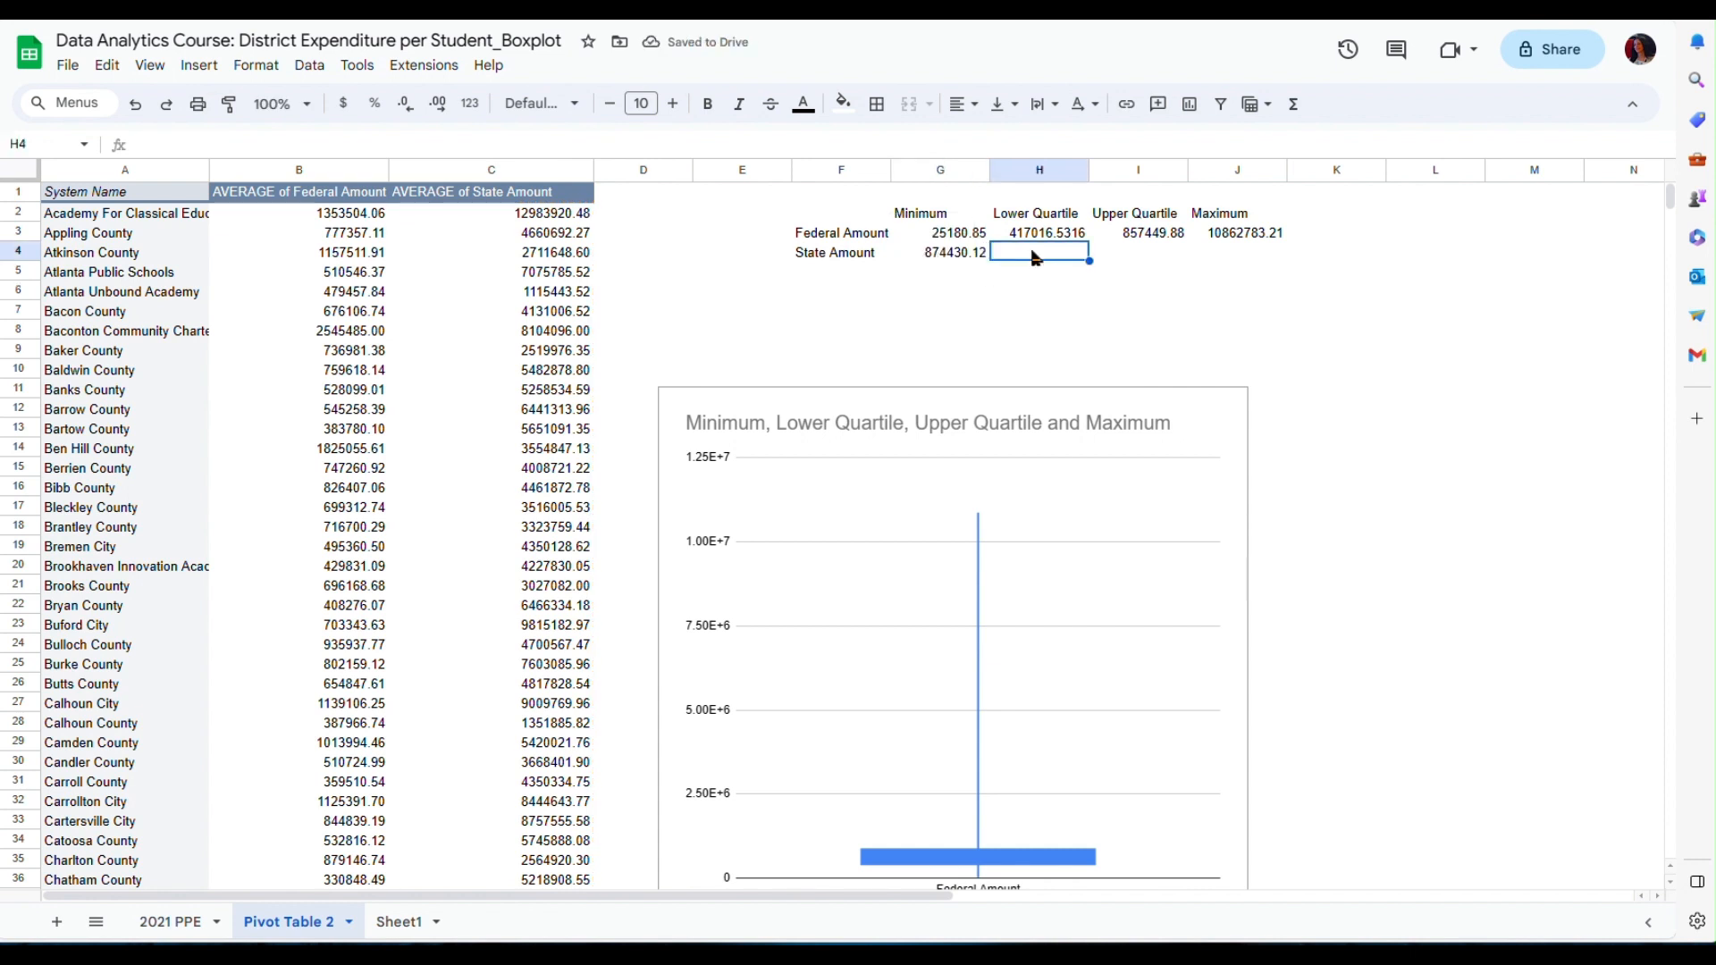
{"action": "type", "text": "=quortile"}
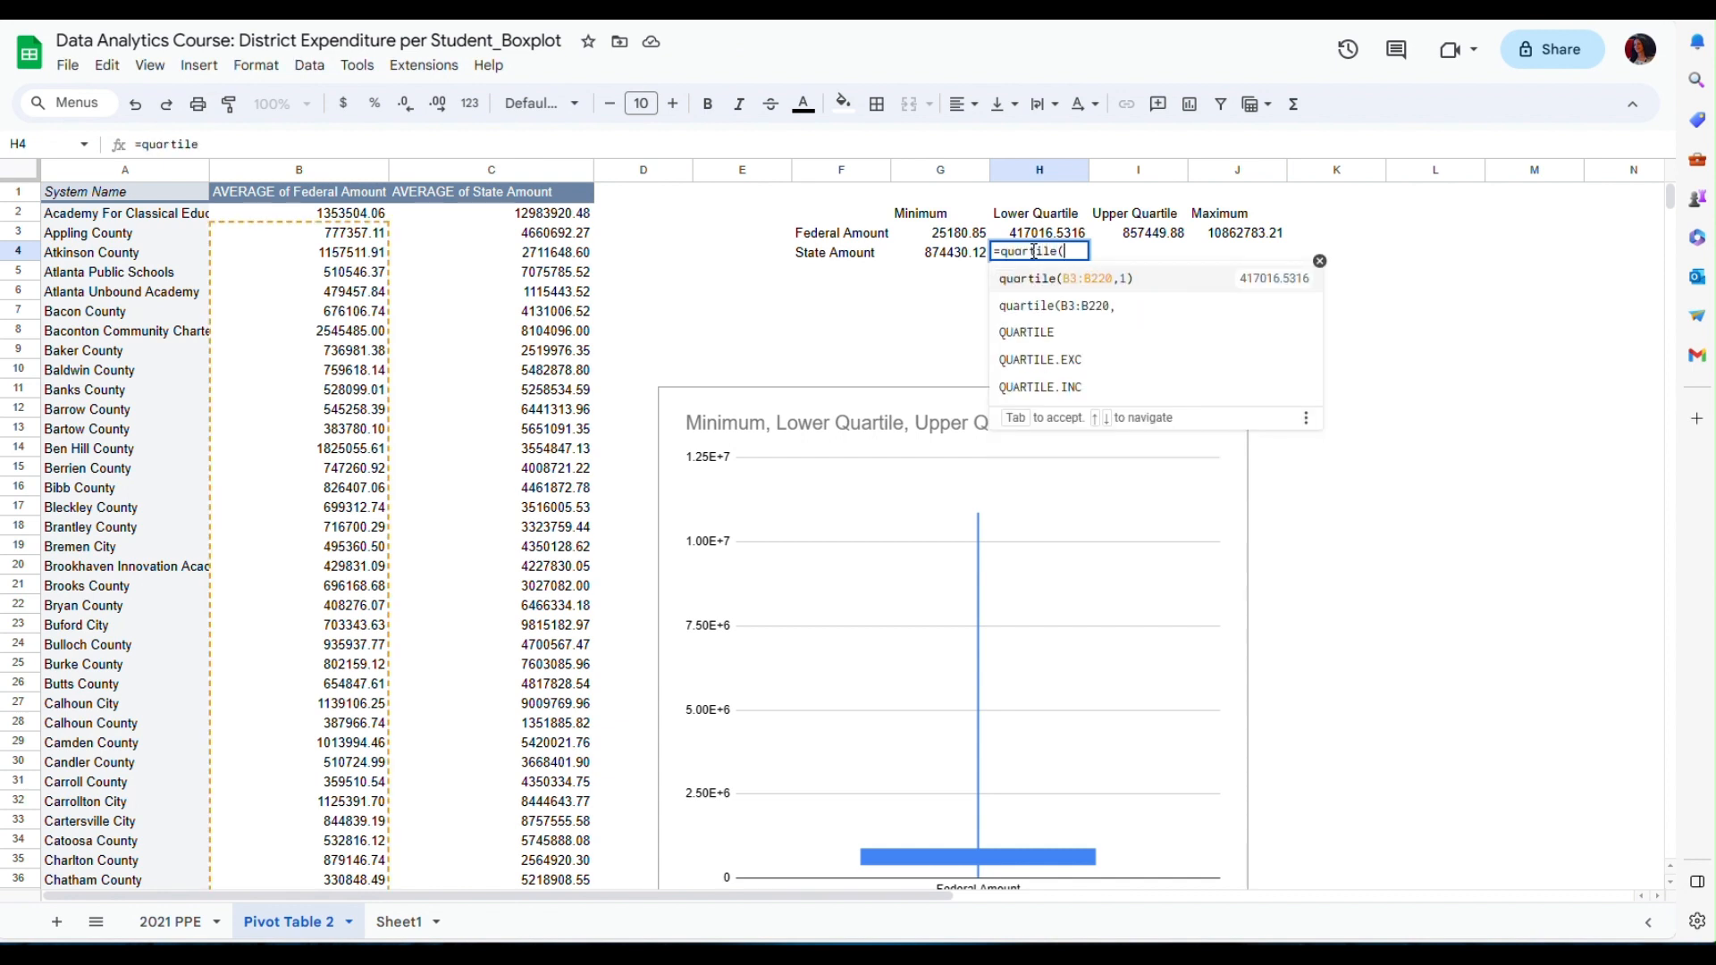
{"action": "type", "text": "(C2:C"}
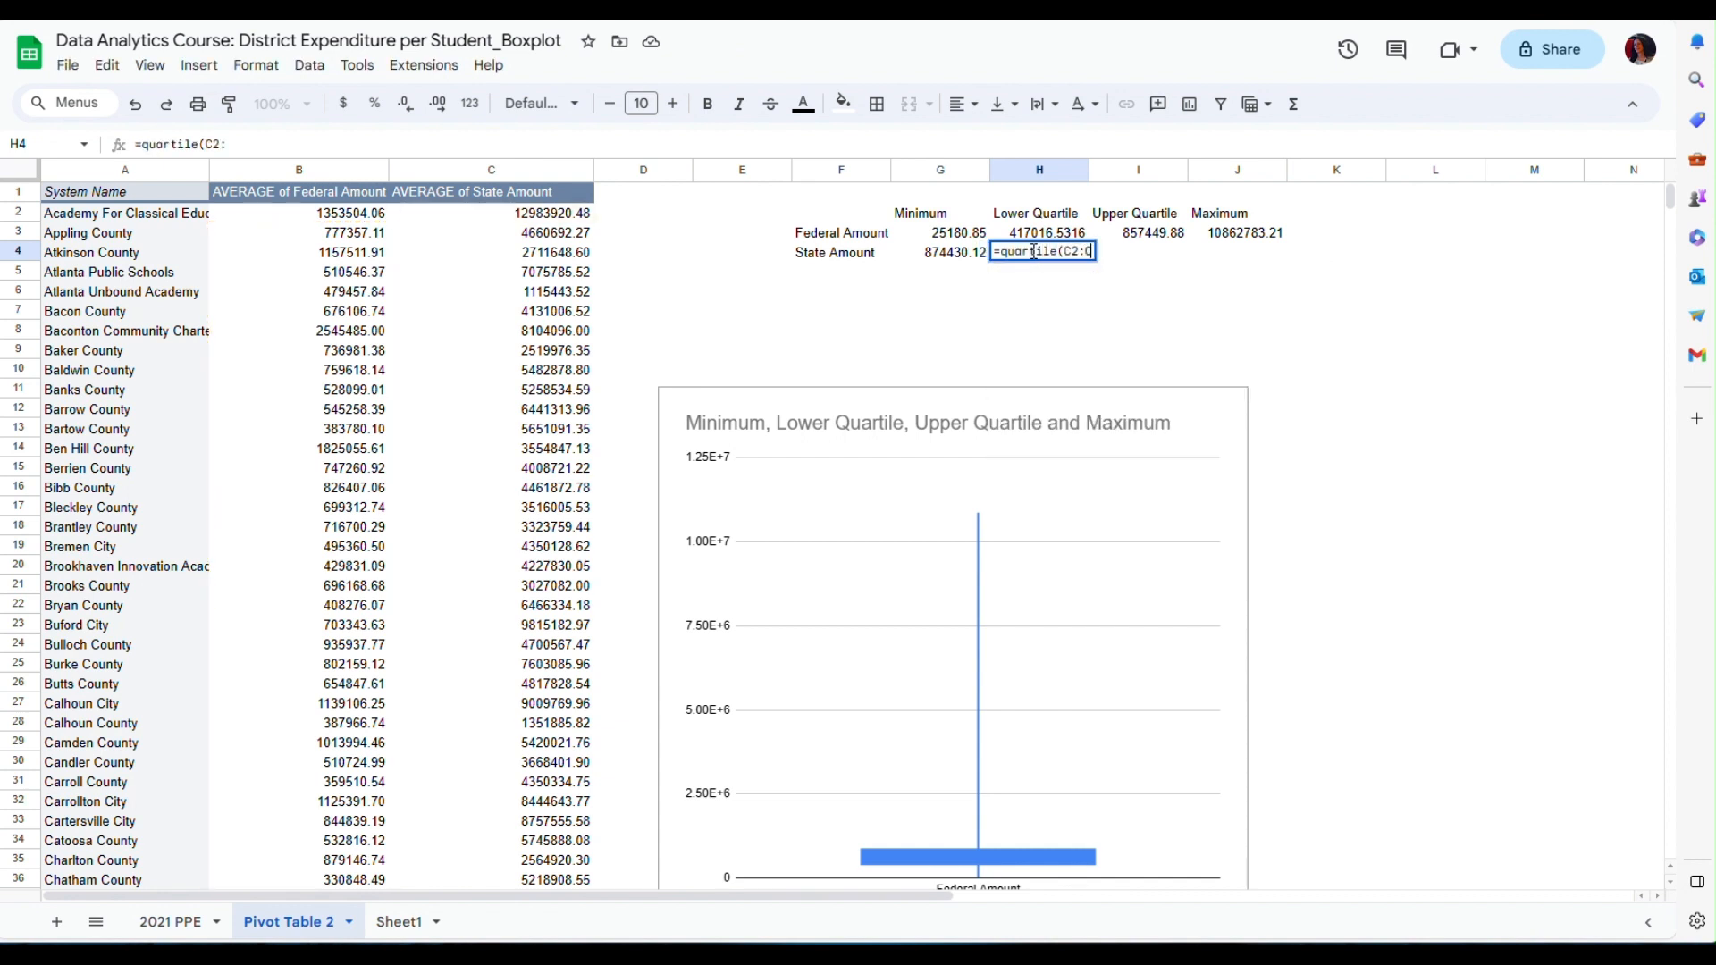
{"action": "key", "text": "ctrl+shift+Down"}
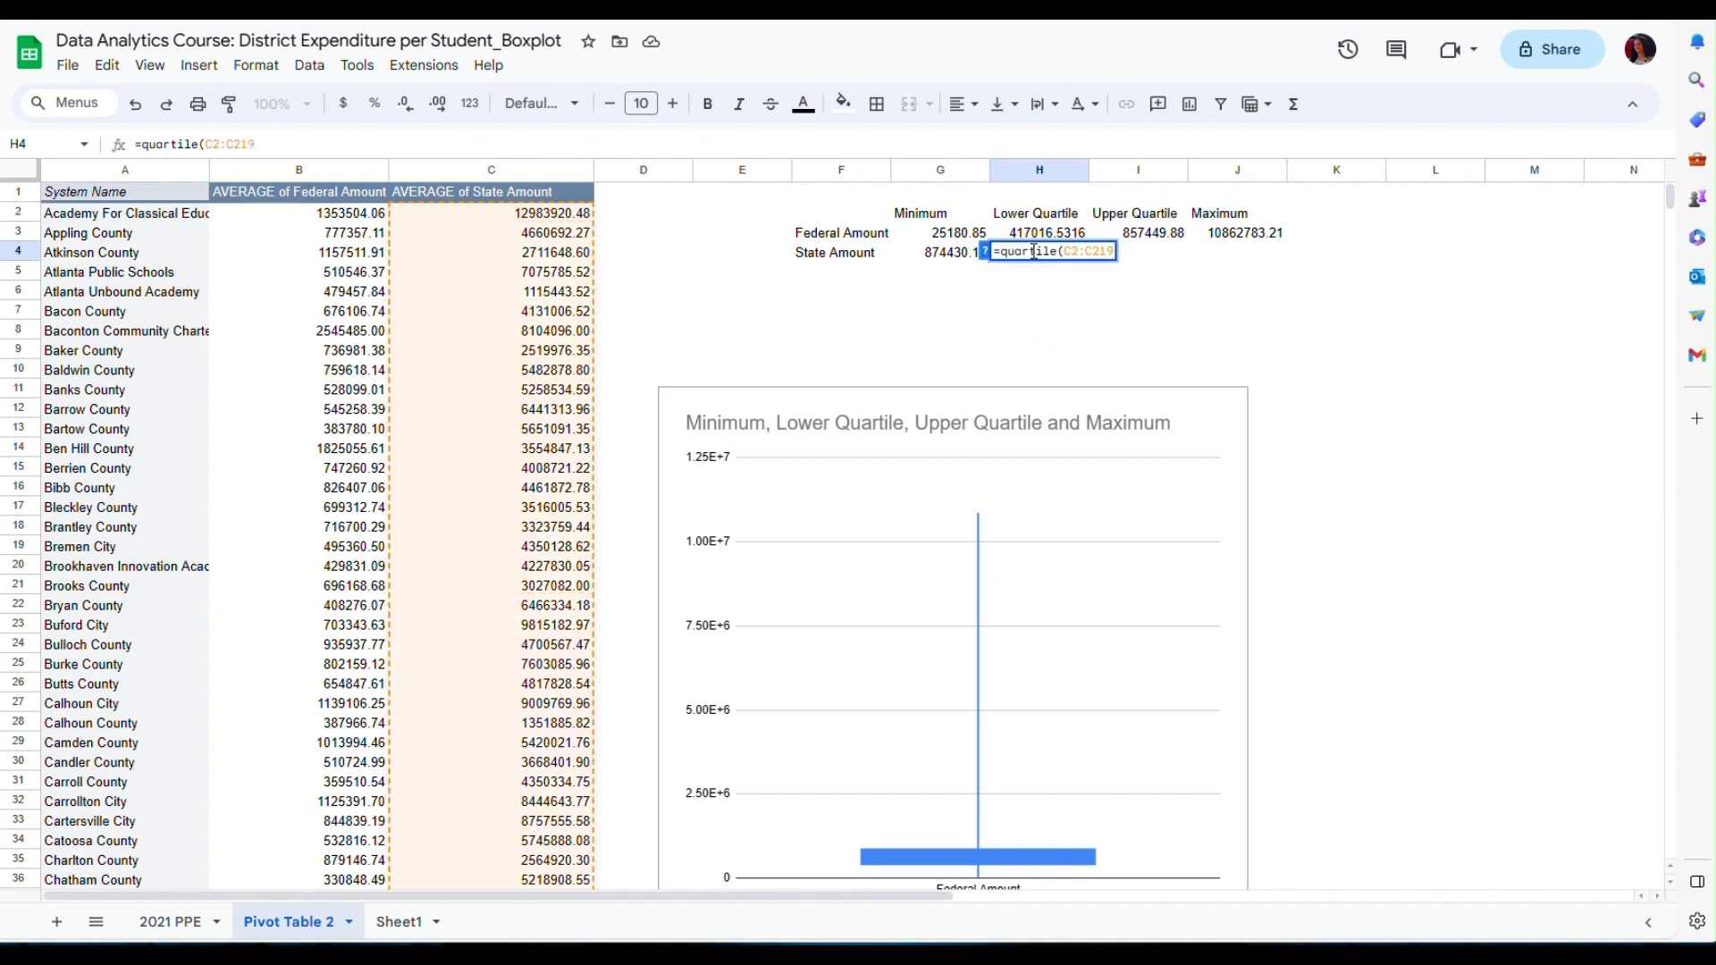
{"action": "type", "text": ","}
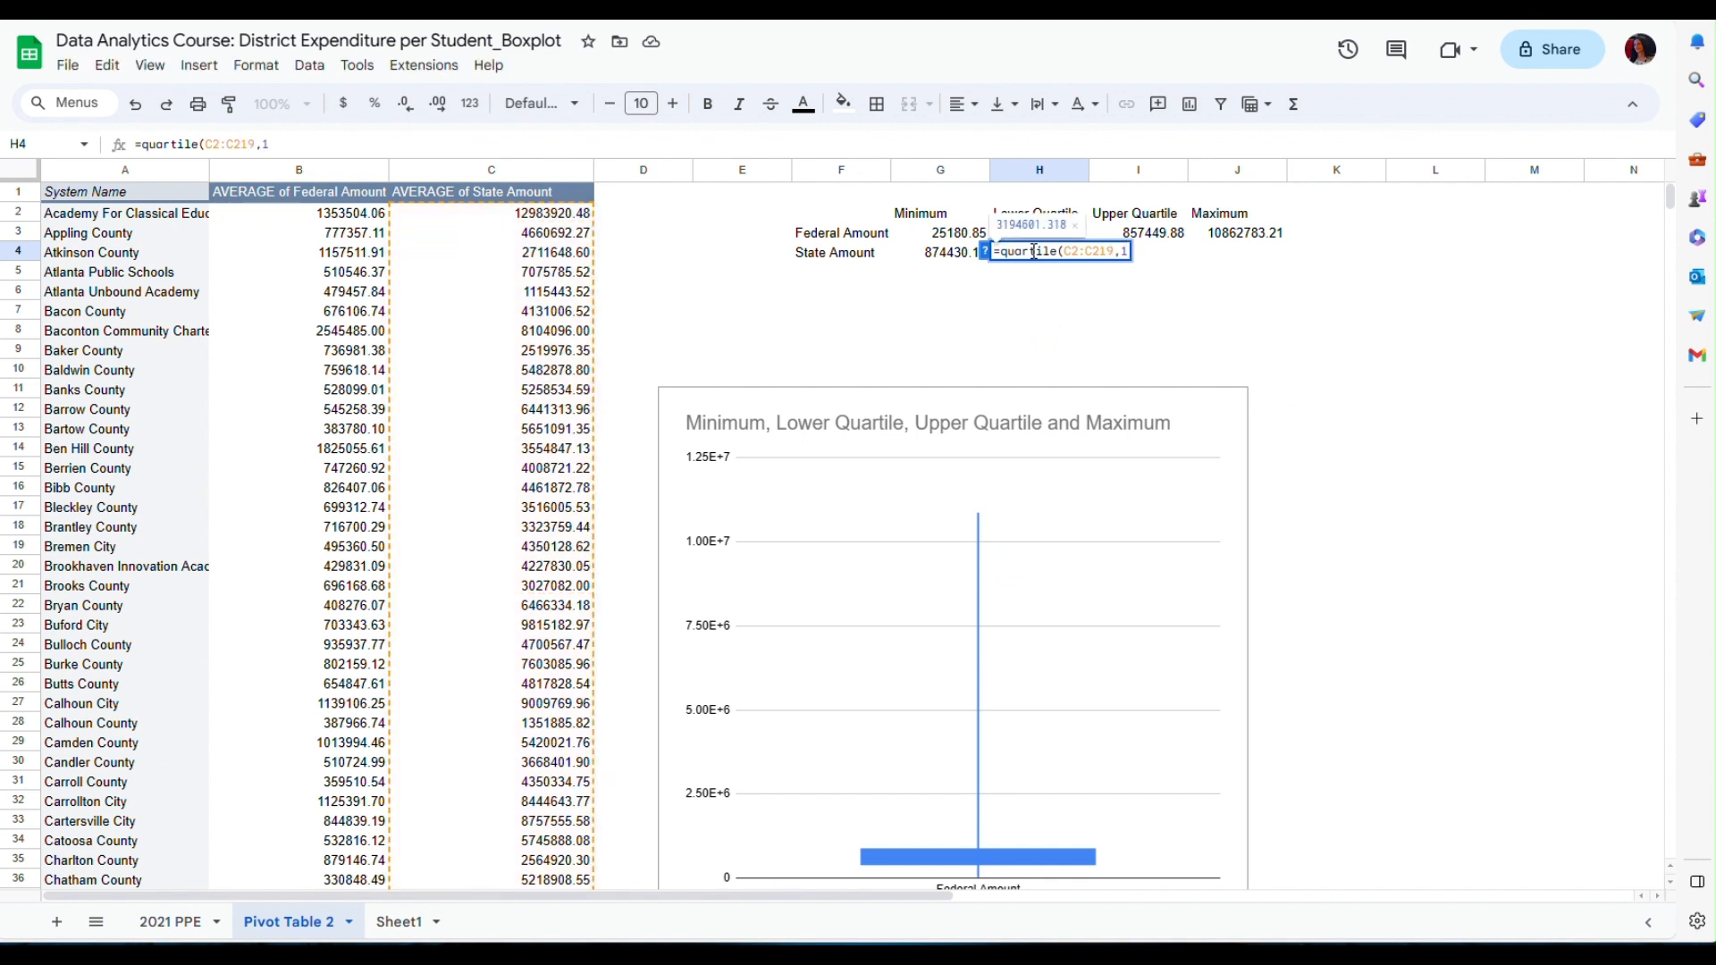
{"action": "type", "text": "1)"}
{"action": "key", "text": "Return"}
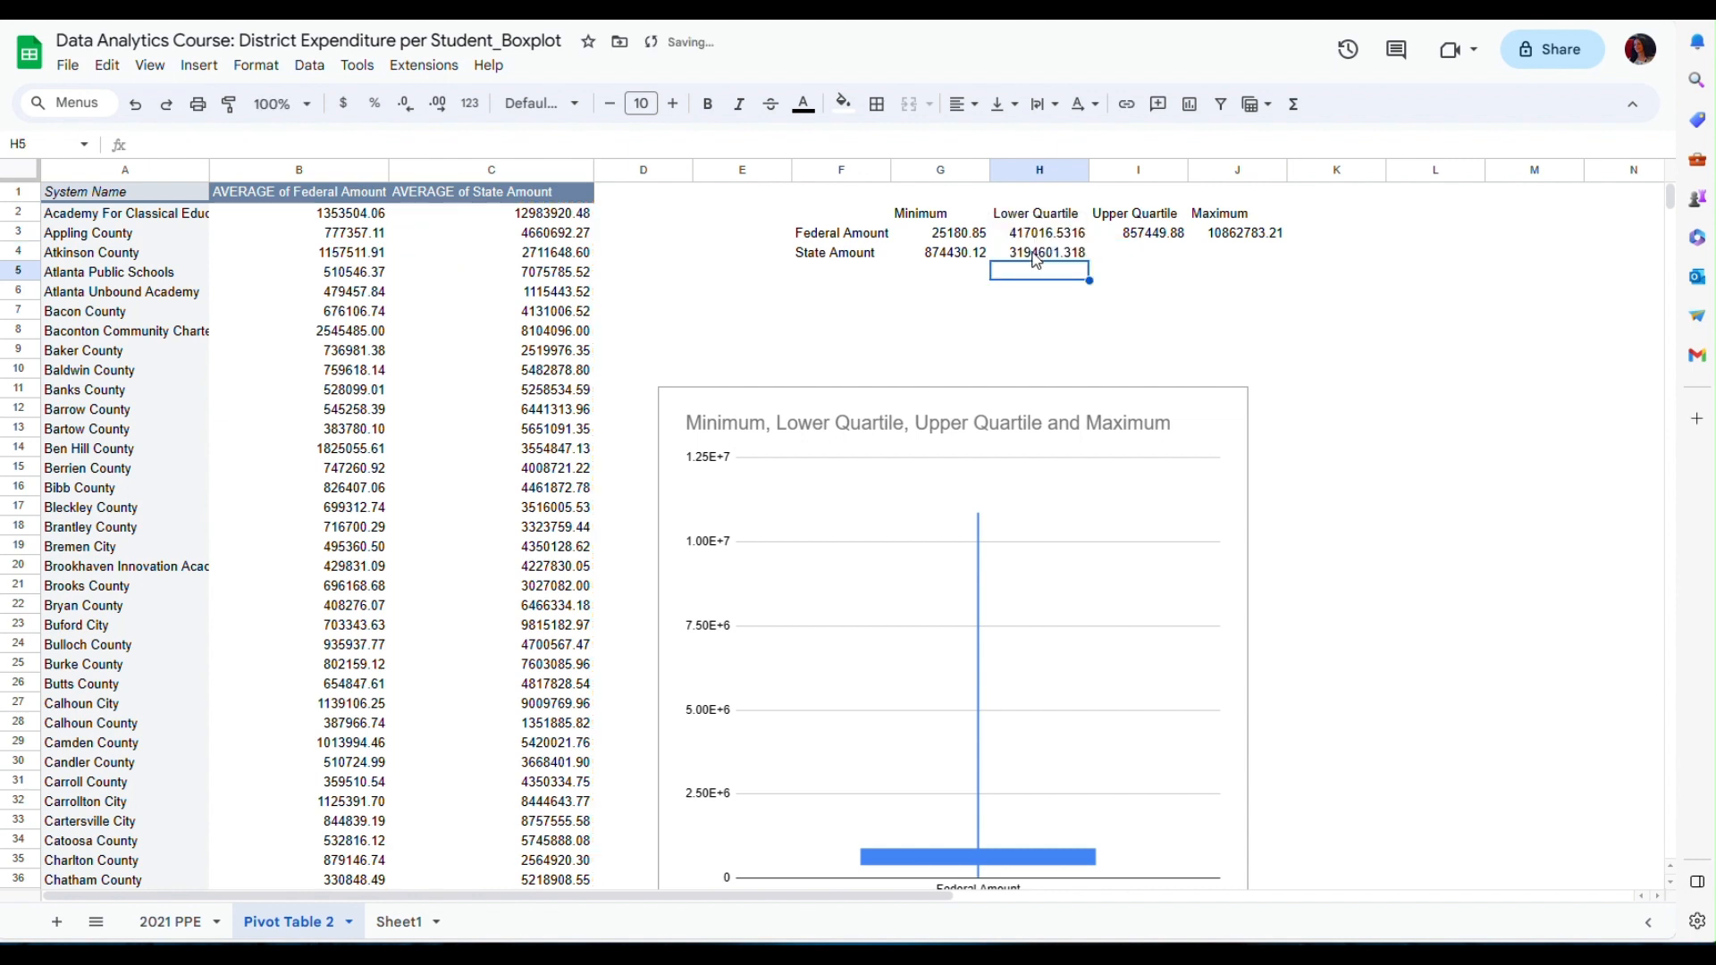
Step: Calculate the State Amount upper quartile in cell I4 with the formula =quartile(C2:C219,3)
{"action": "left_click", "coordinate": [1145, 262]}
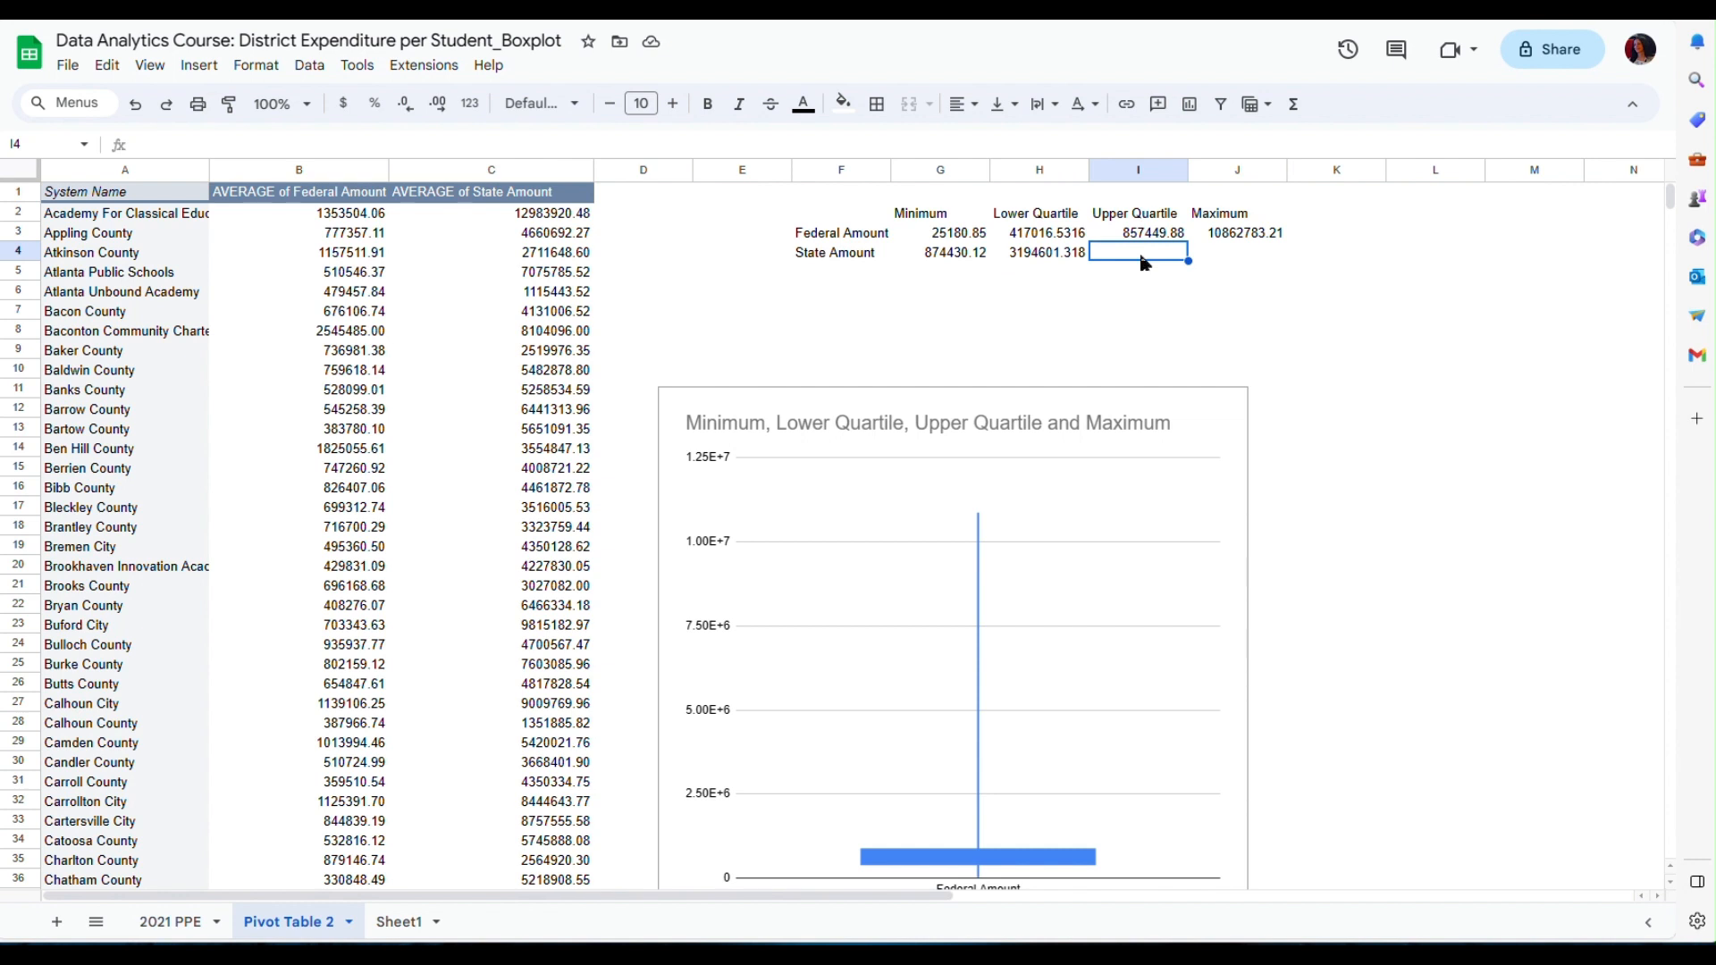
{"action": "type", "text": "=C"}
{"action": "key", "text": "BackSpace"}
{"action": "type", "text": "quart"}
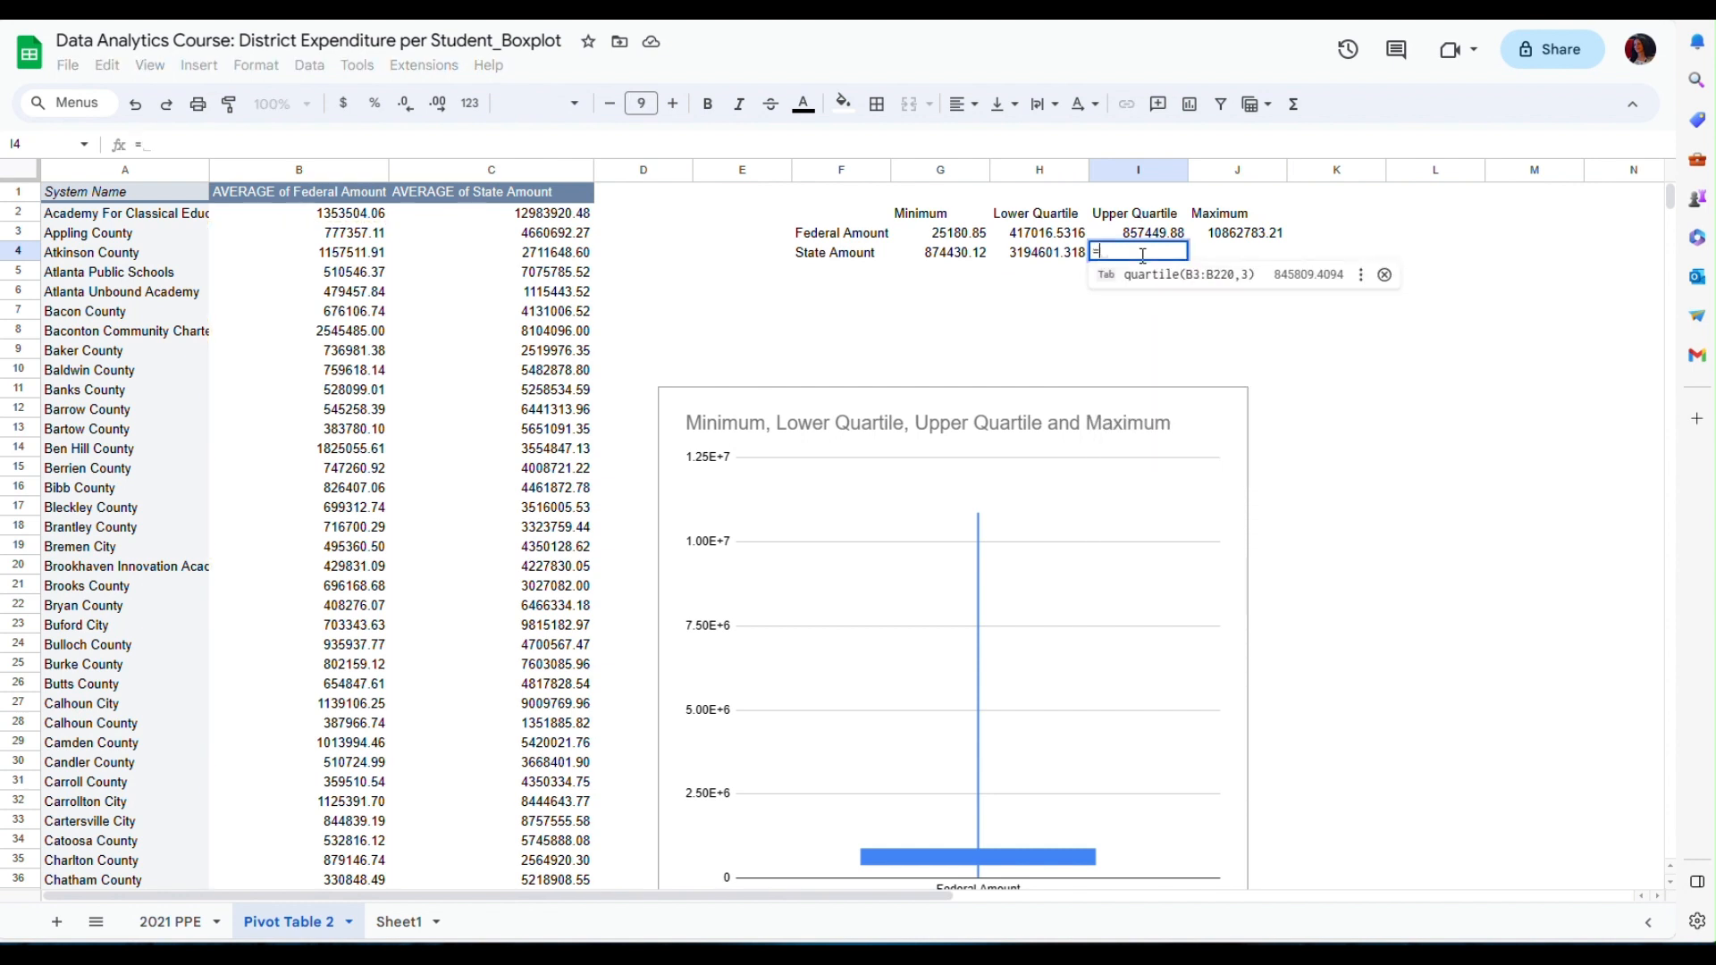
{"action": "type", "text": "ile"}
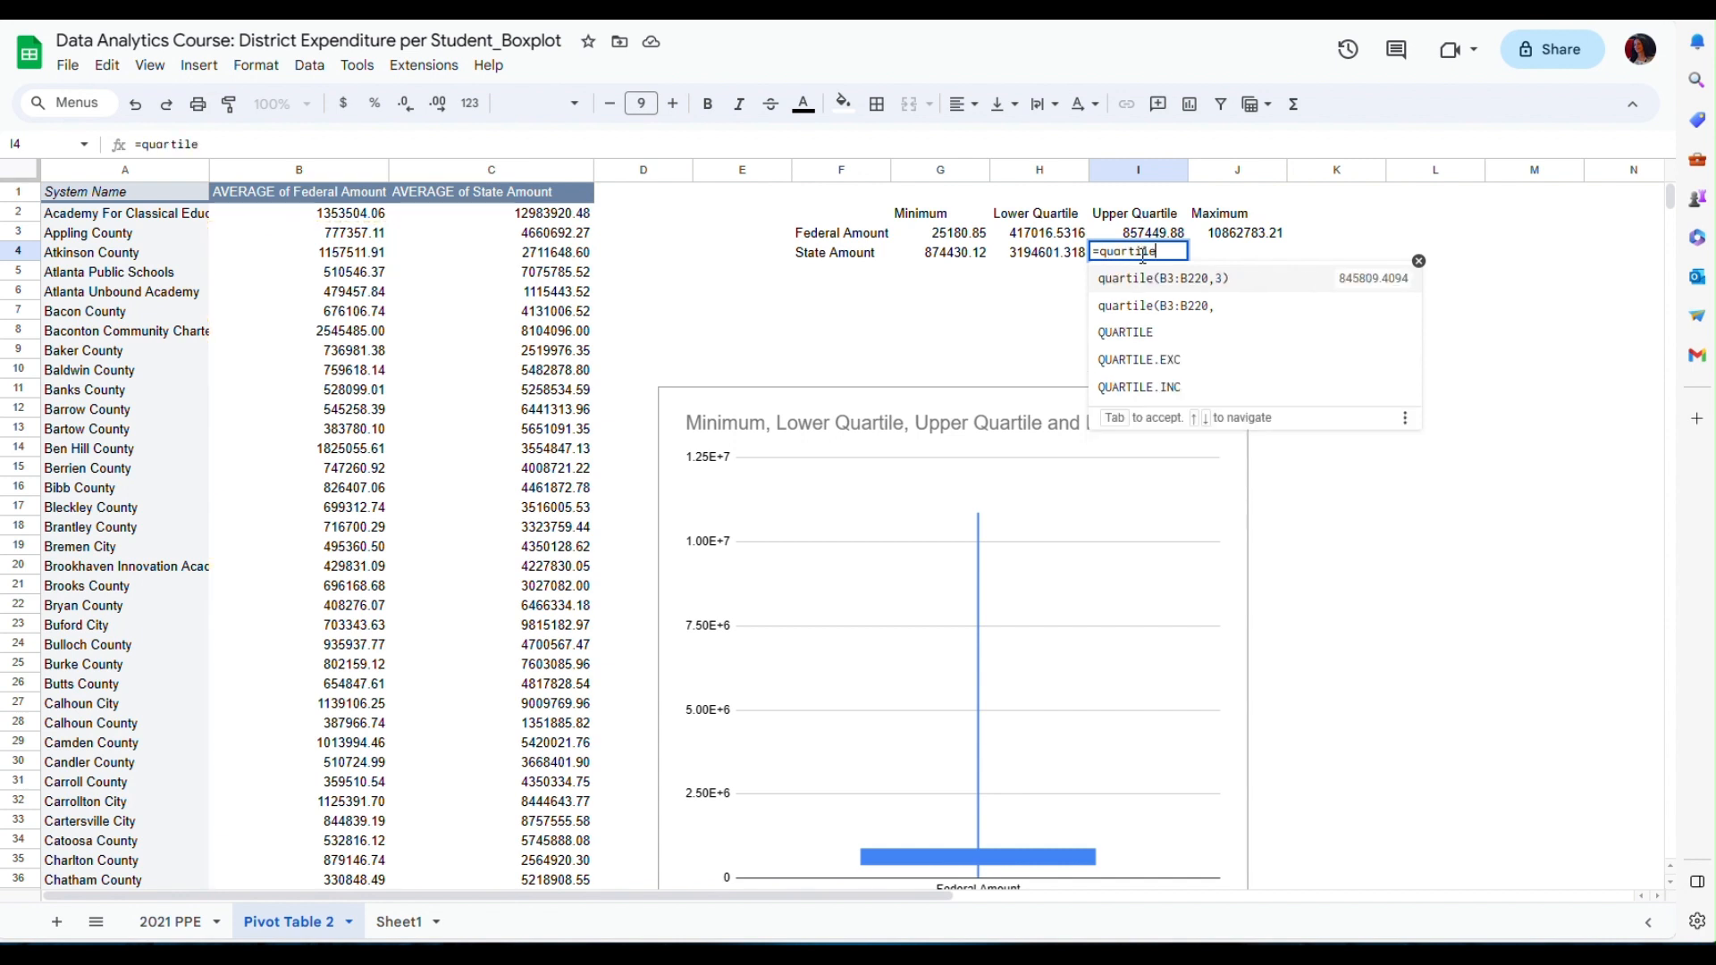
{"action": "type", "text": "(C2"}
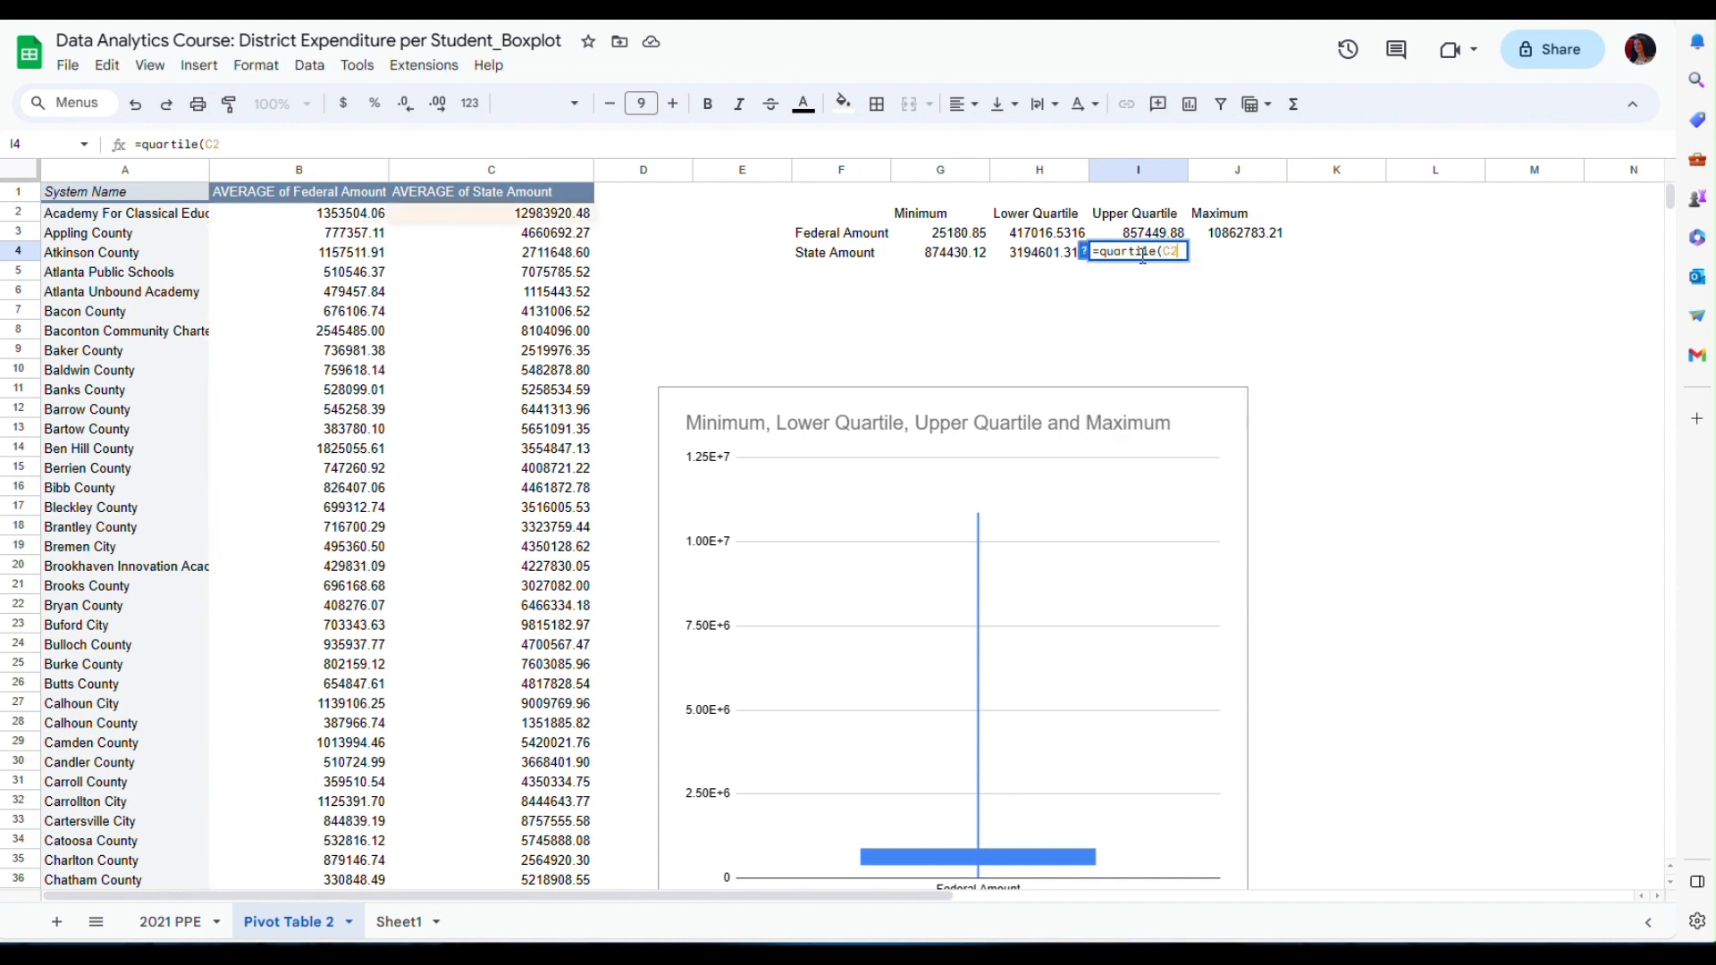
{"action": "type", "text": ":C21"}
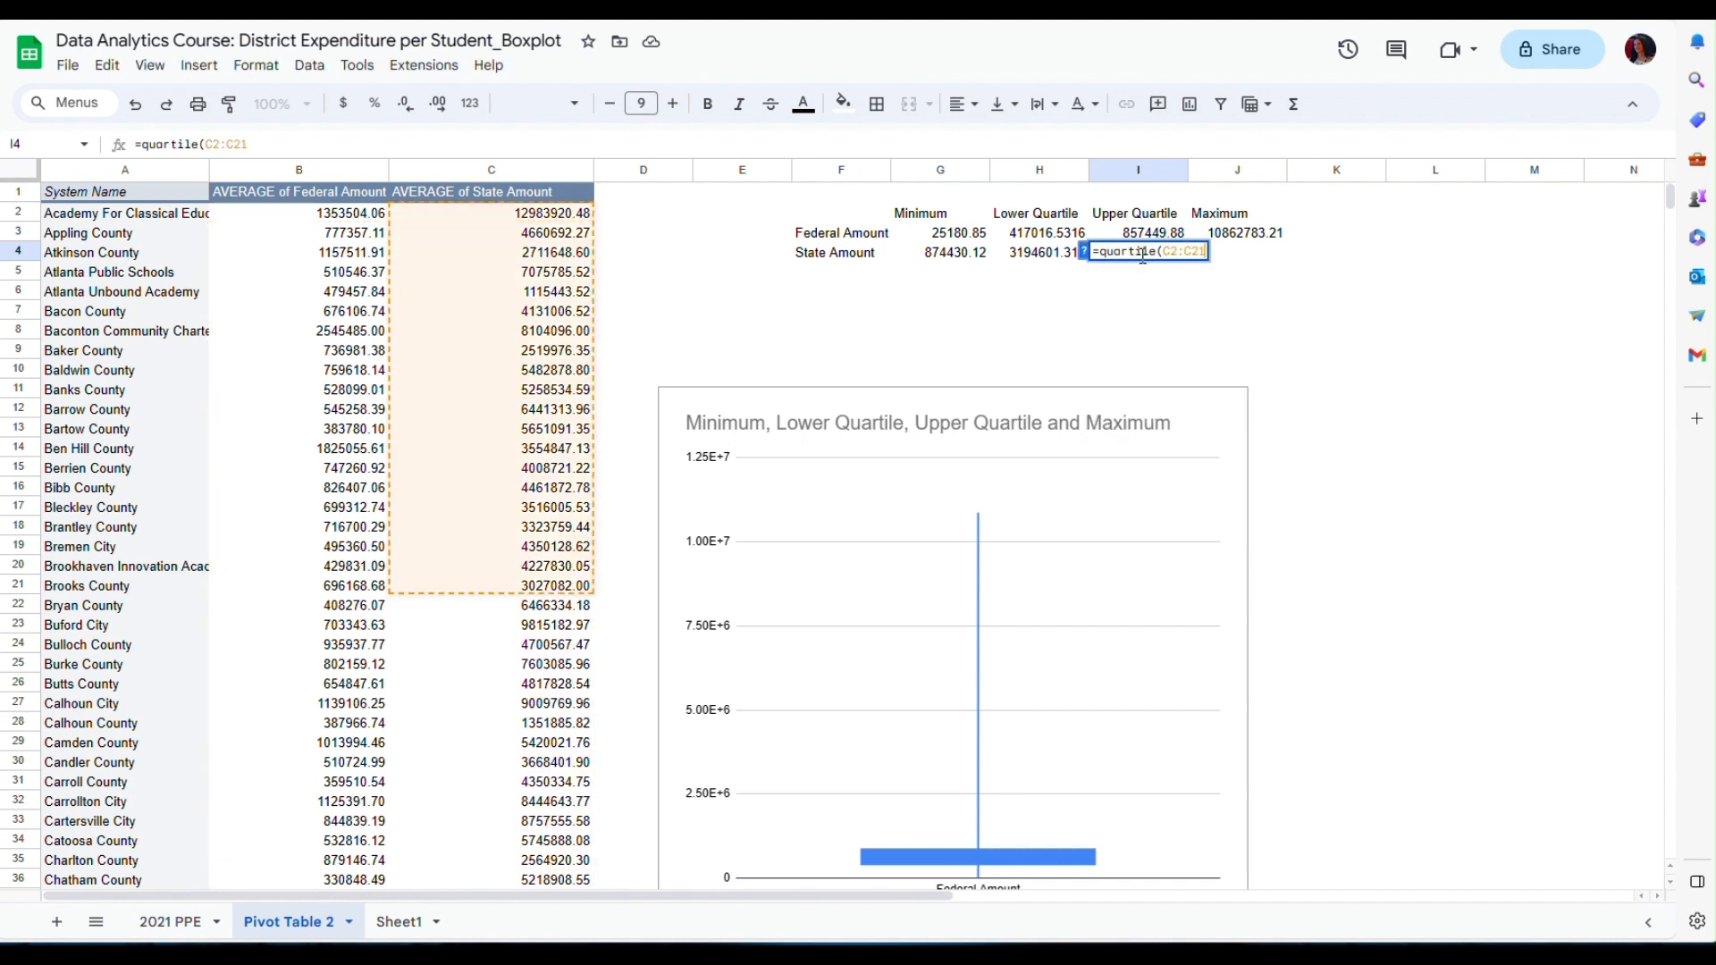
{"action": "type", "text": "9,3"}
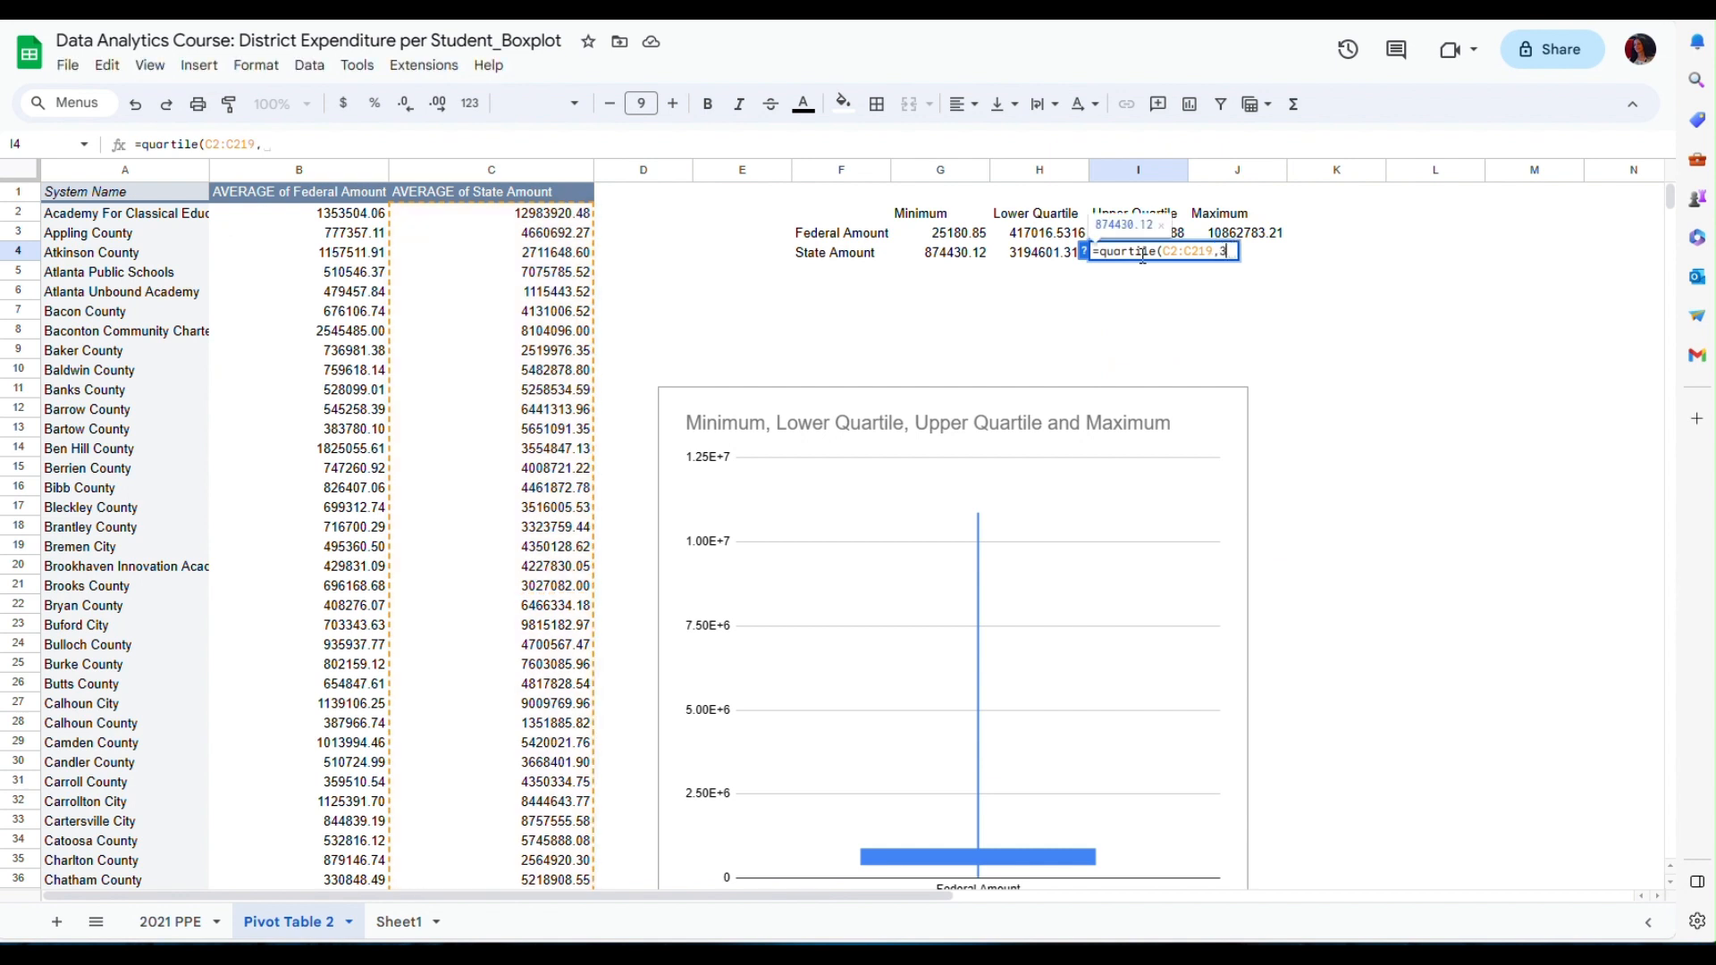
{"action": "type", "text": ")"}
{"action": "key", "text": "Return"}
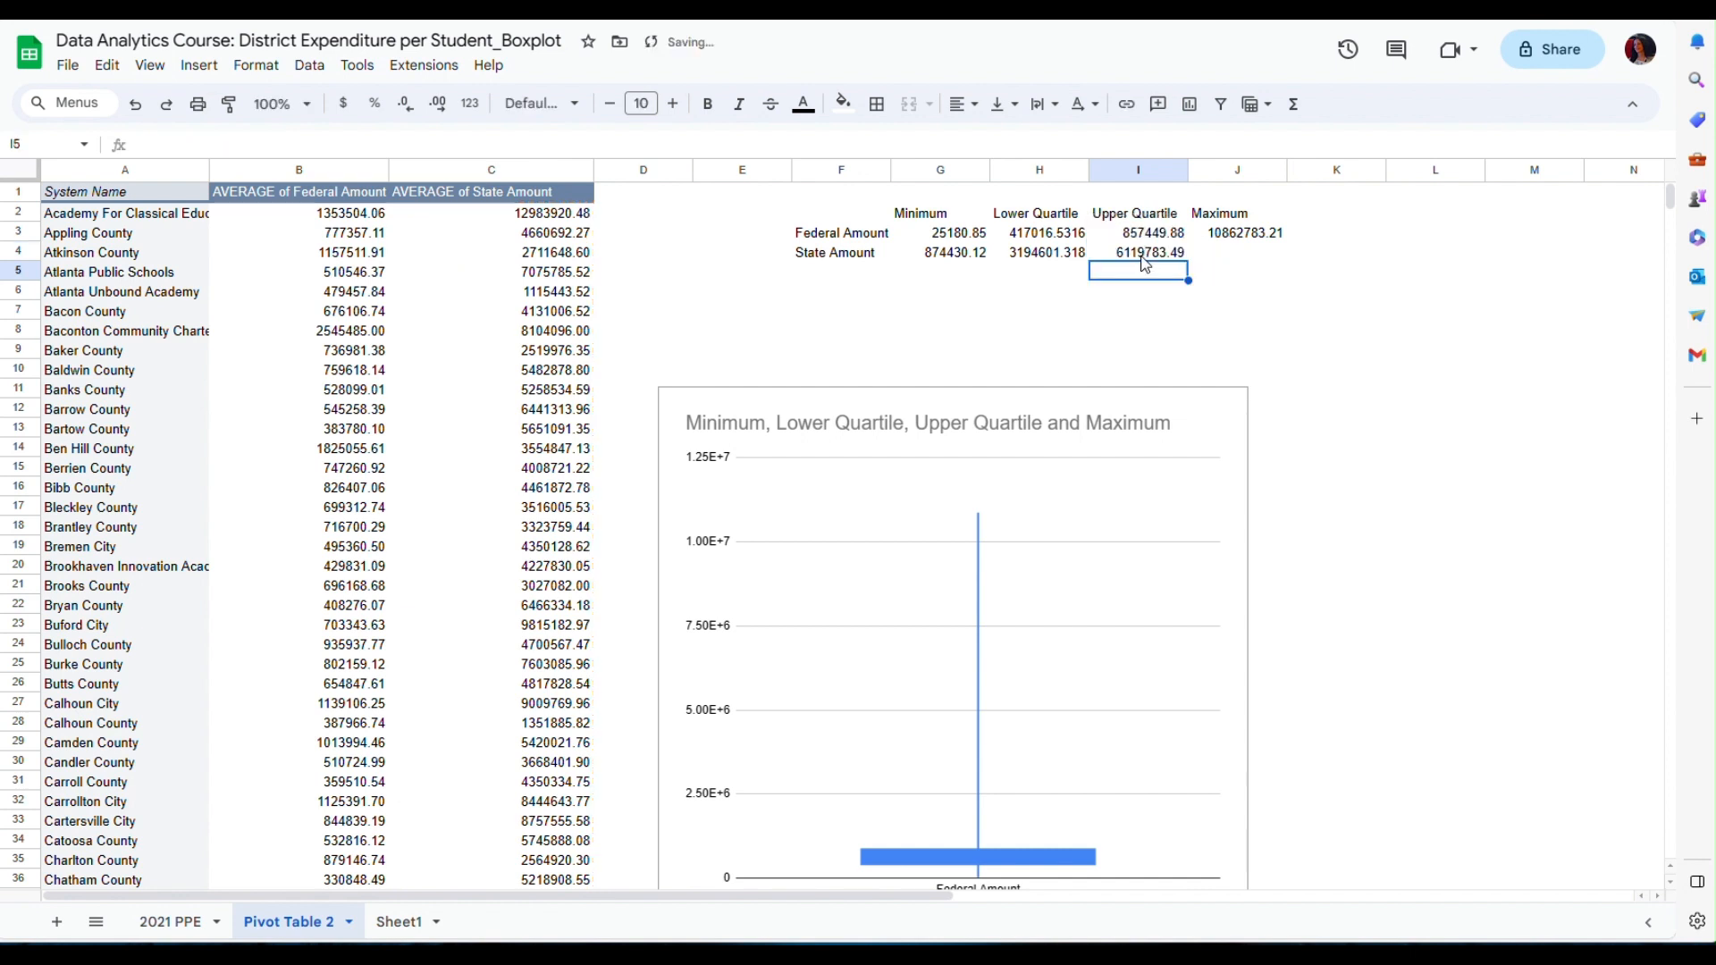
Step: Calculate the State Amount maximum in cell J4 with the formula =max(C2:C219)
{"action": "left_click", "coordinate": [1238, 258]}
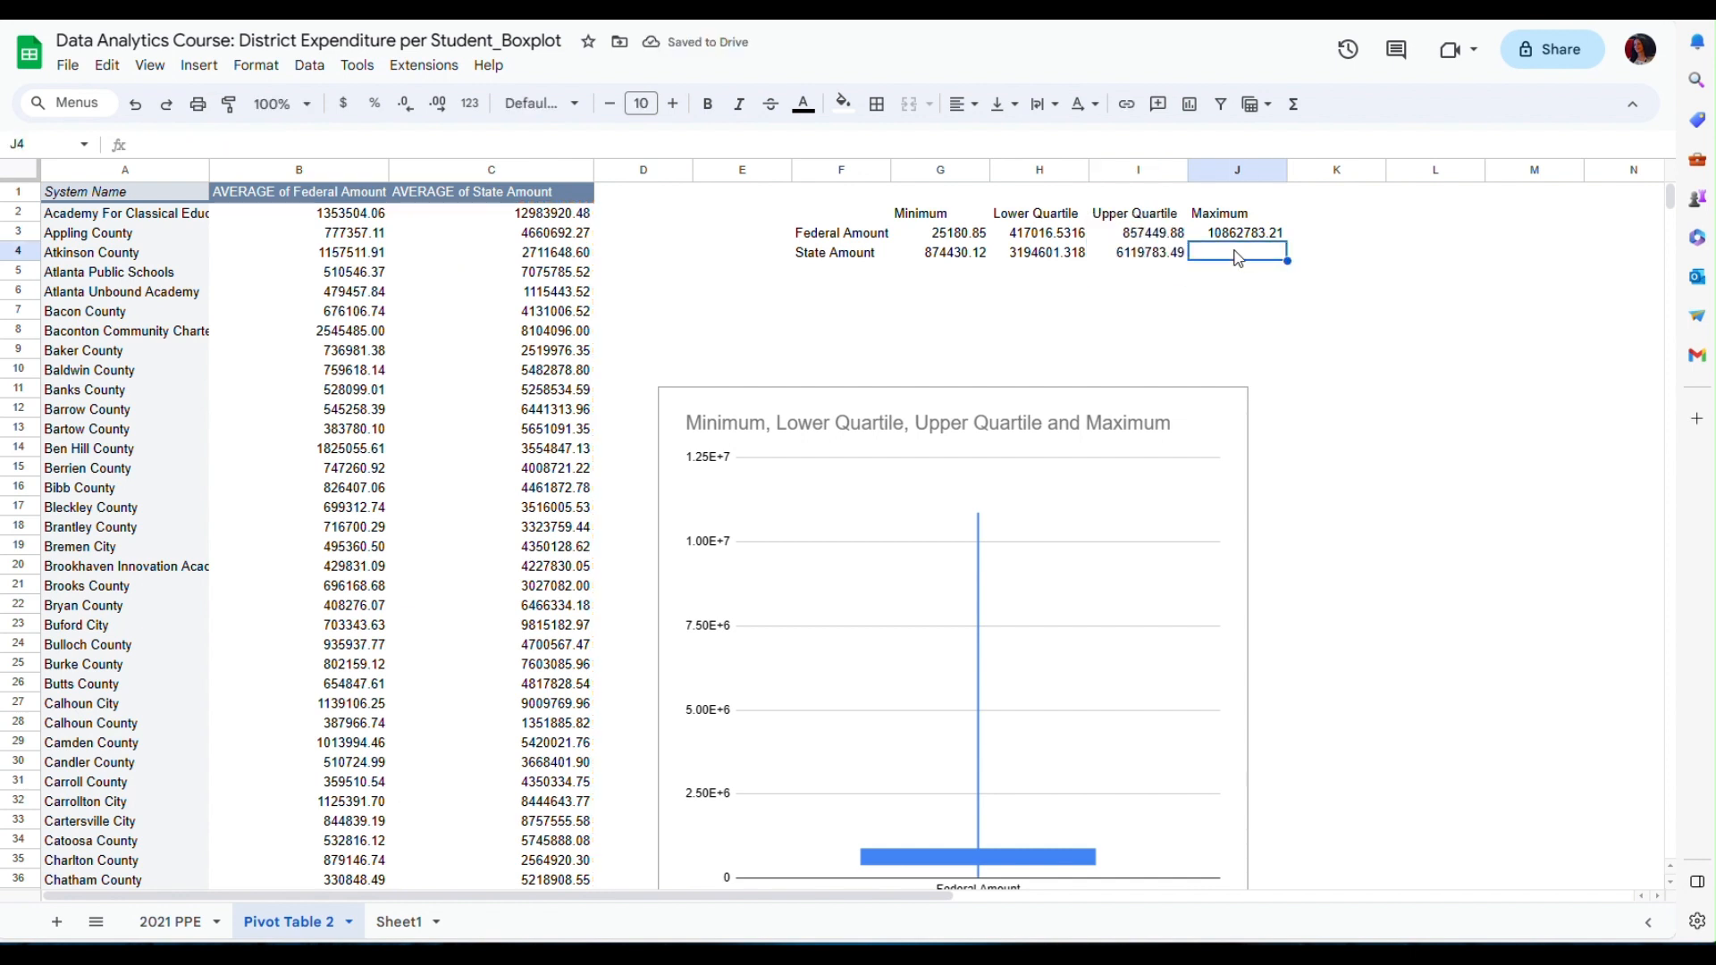
{"action": "type", "text": "=mac("}
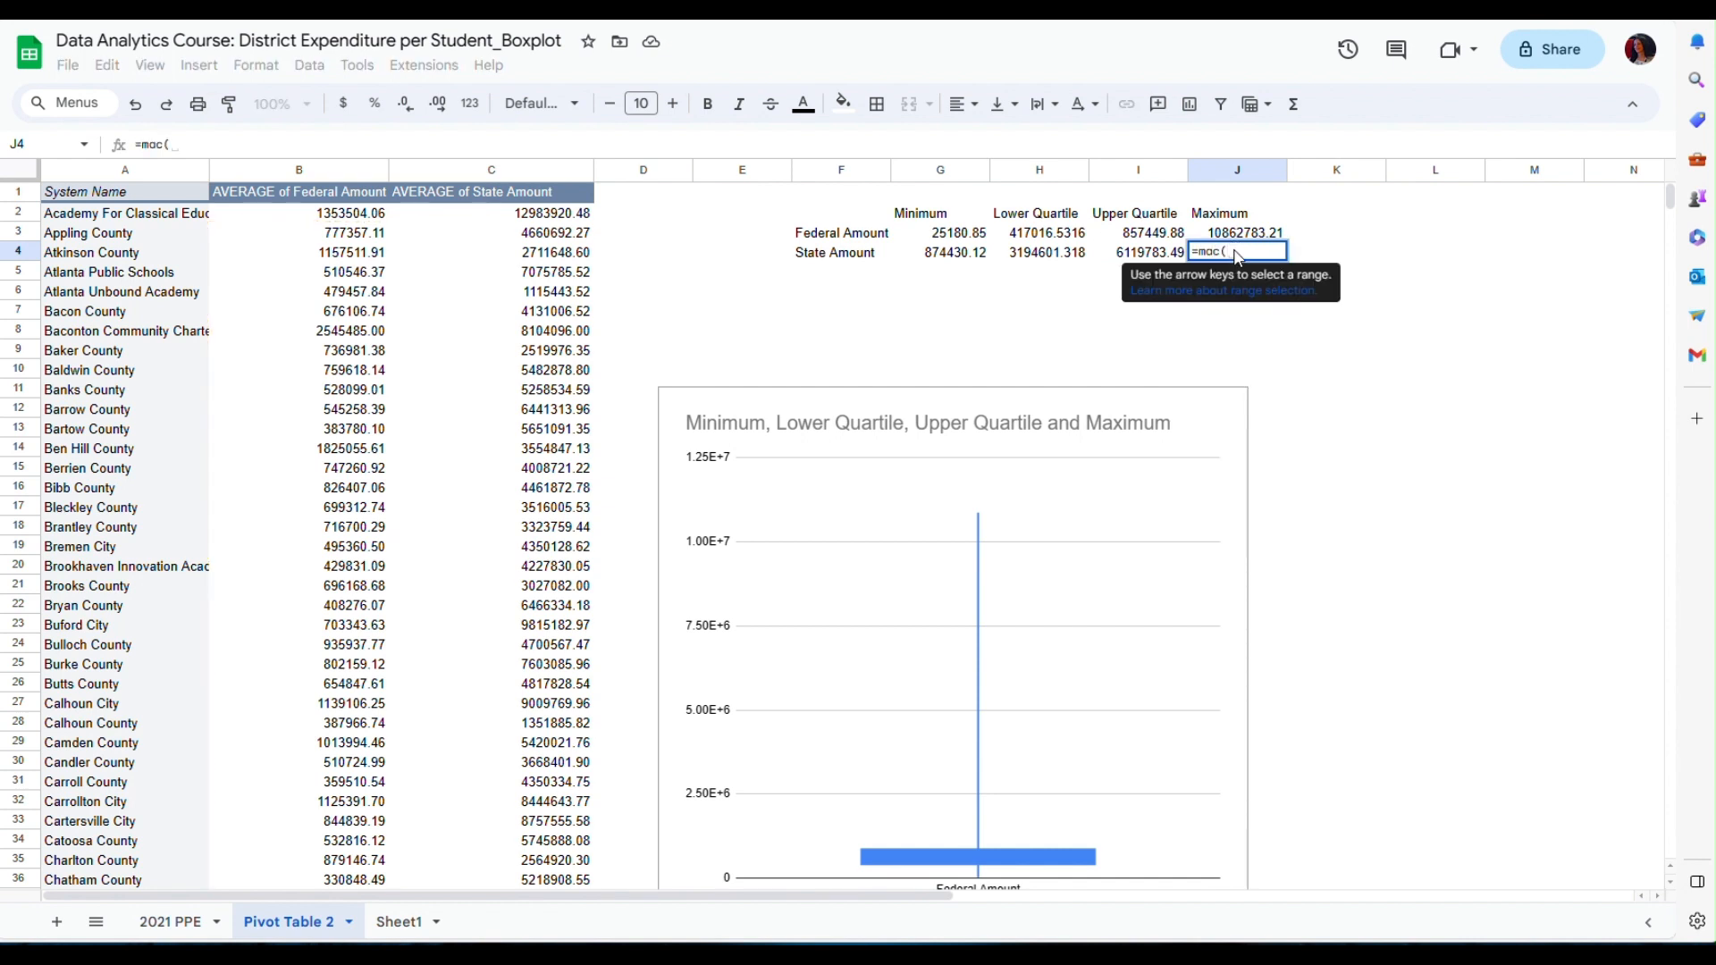
{"action": "key", "text": "BackSpace"}
{"action": "key", "text": "BackSpace"}
{"action": "type", "text": "x("}
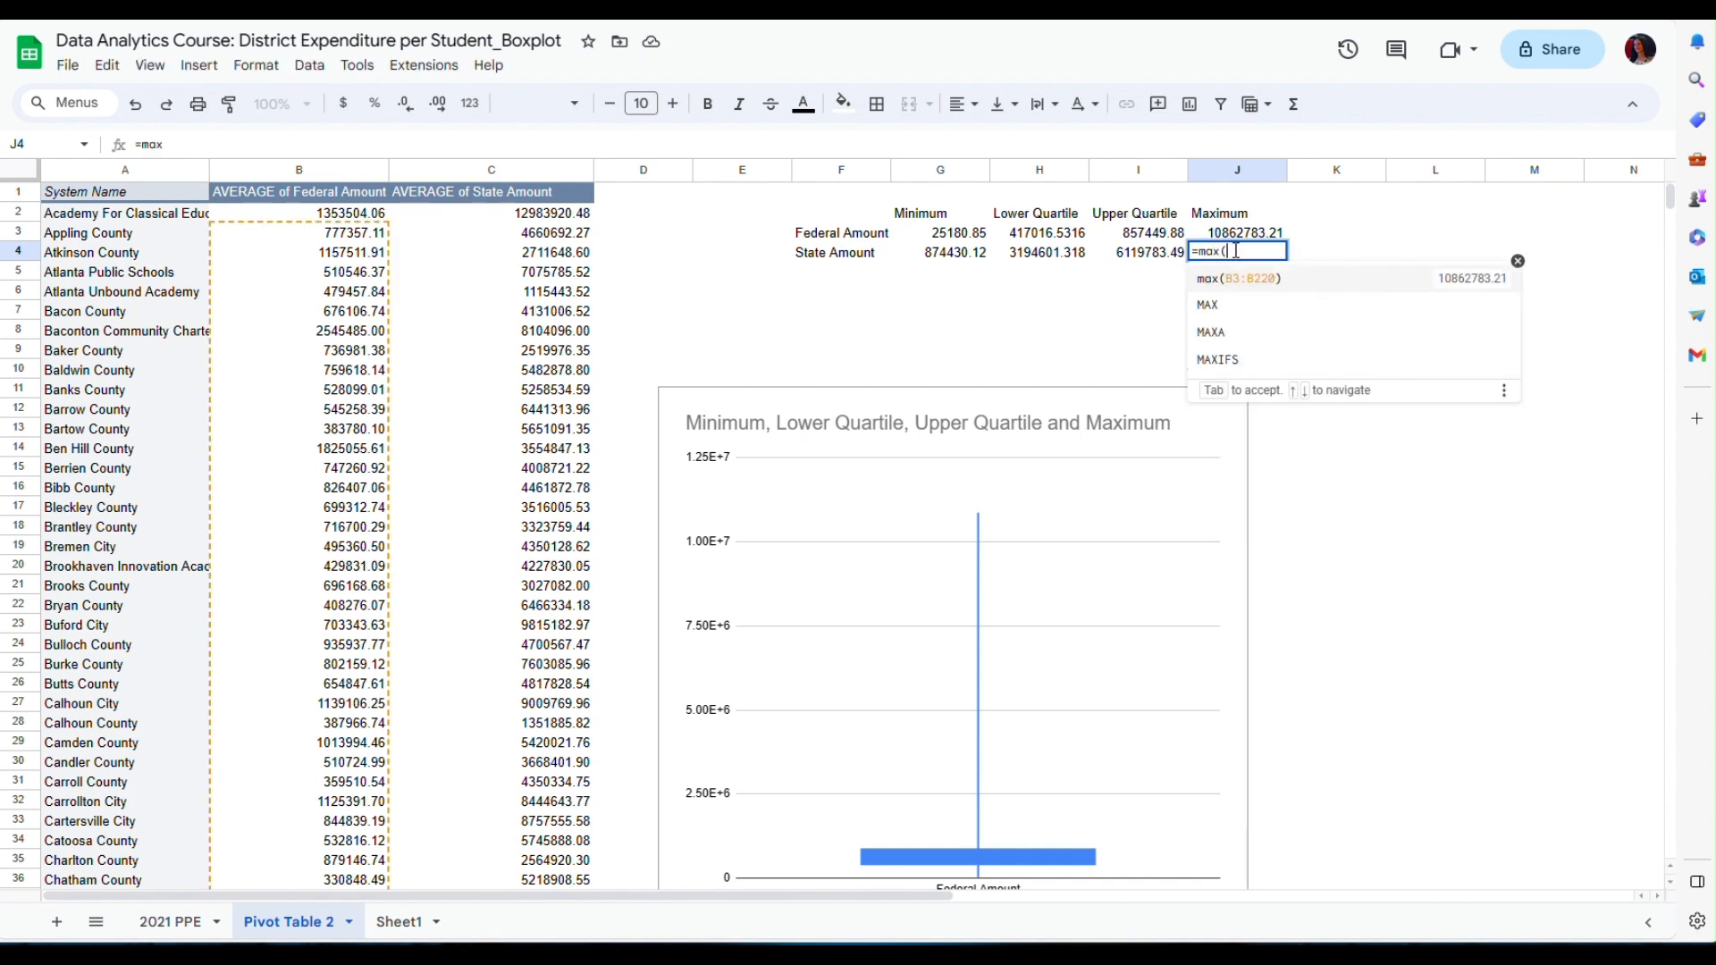
{"action": "type", "text": "C2"}
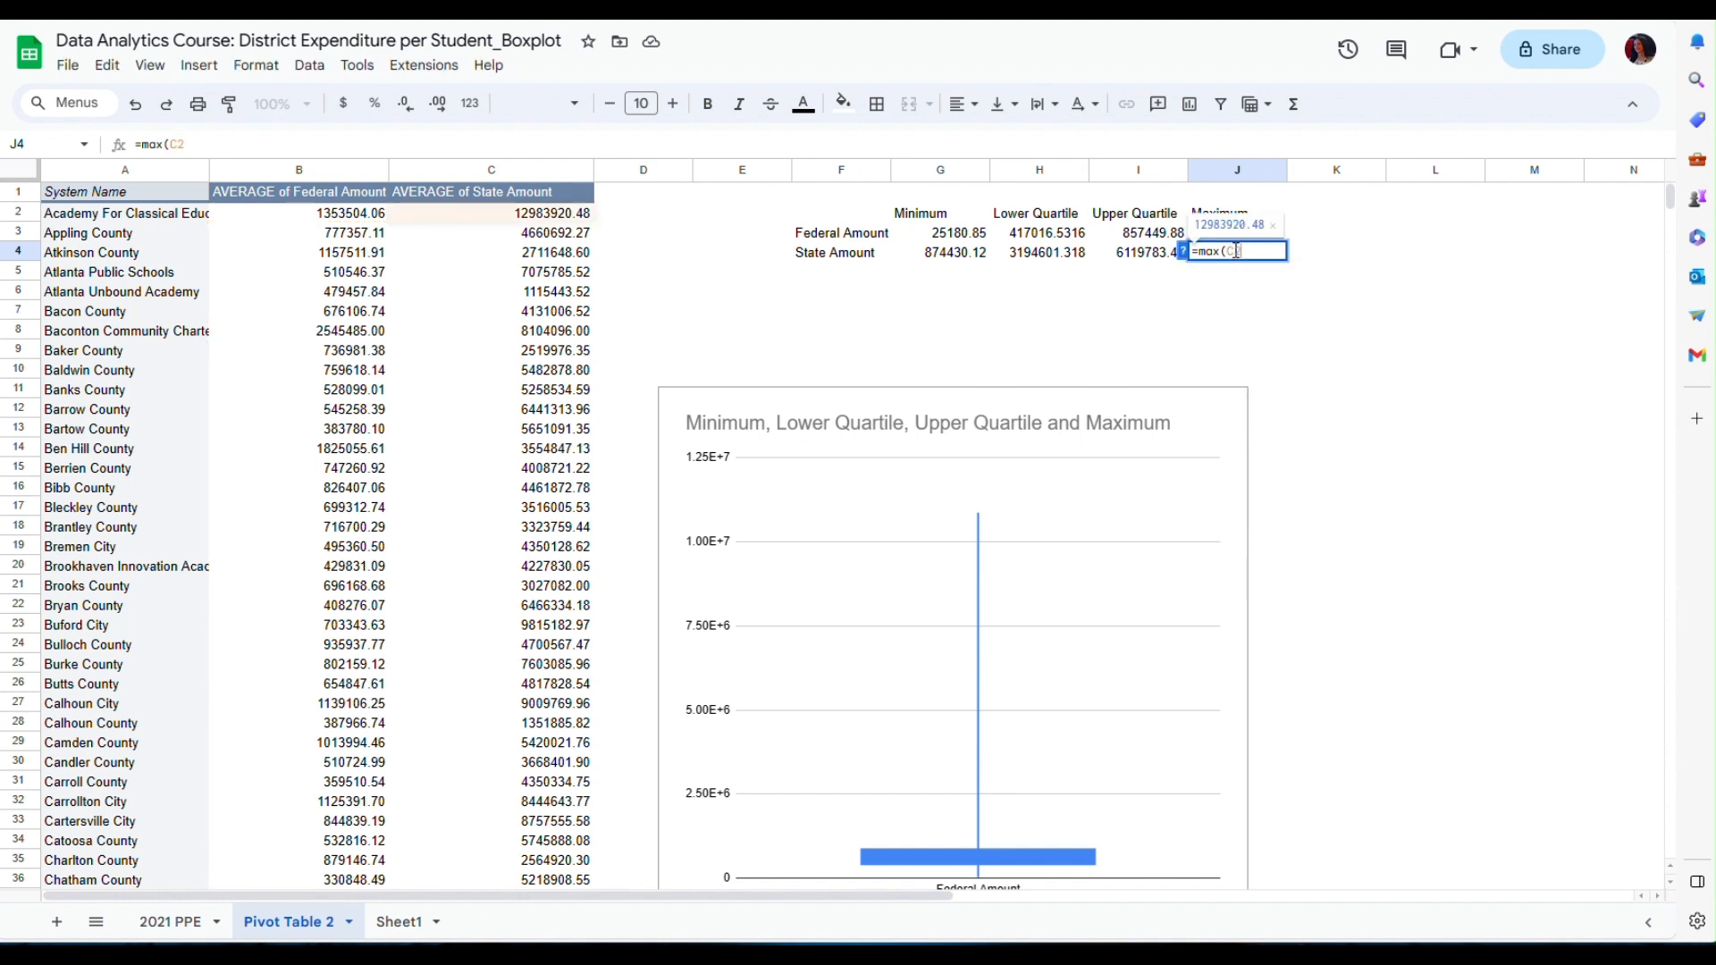
{"action": "type", "text": ":C219)"}
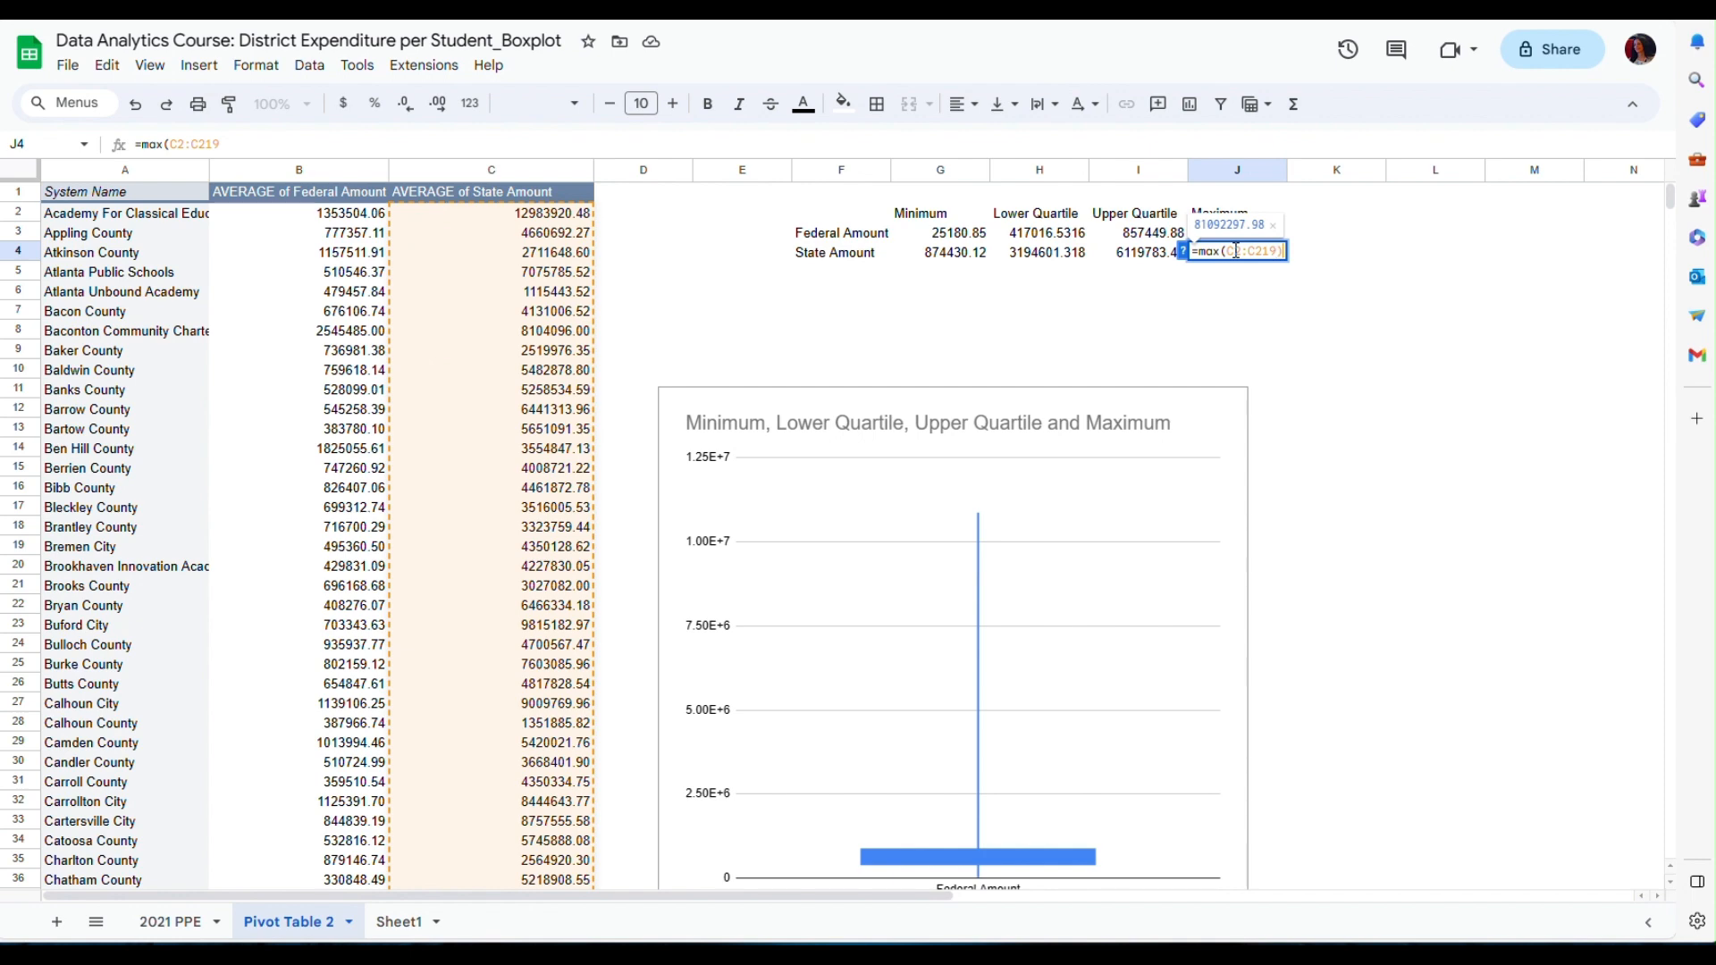
{"action": "key", "text": "Return"}
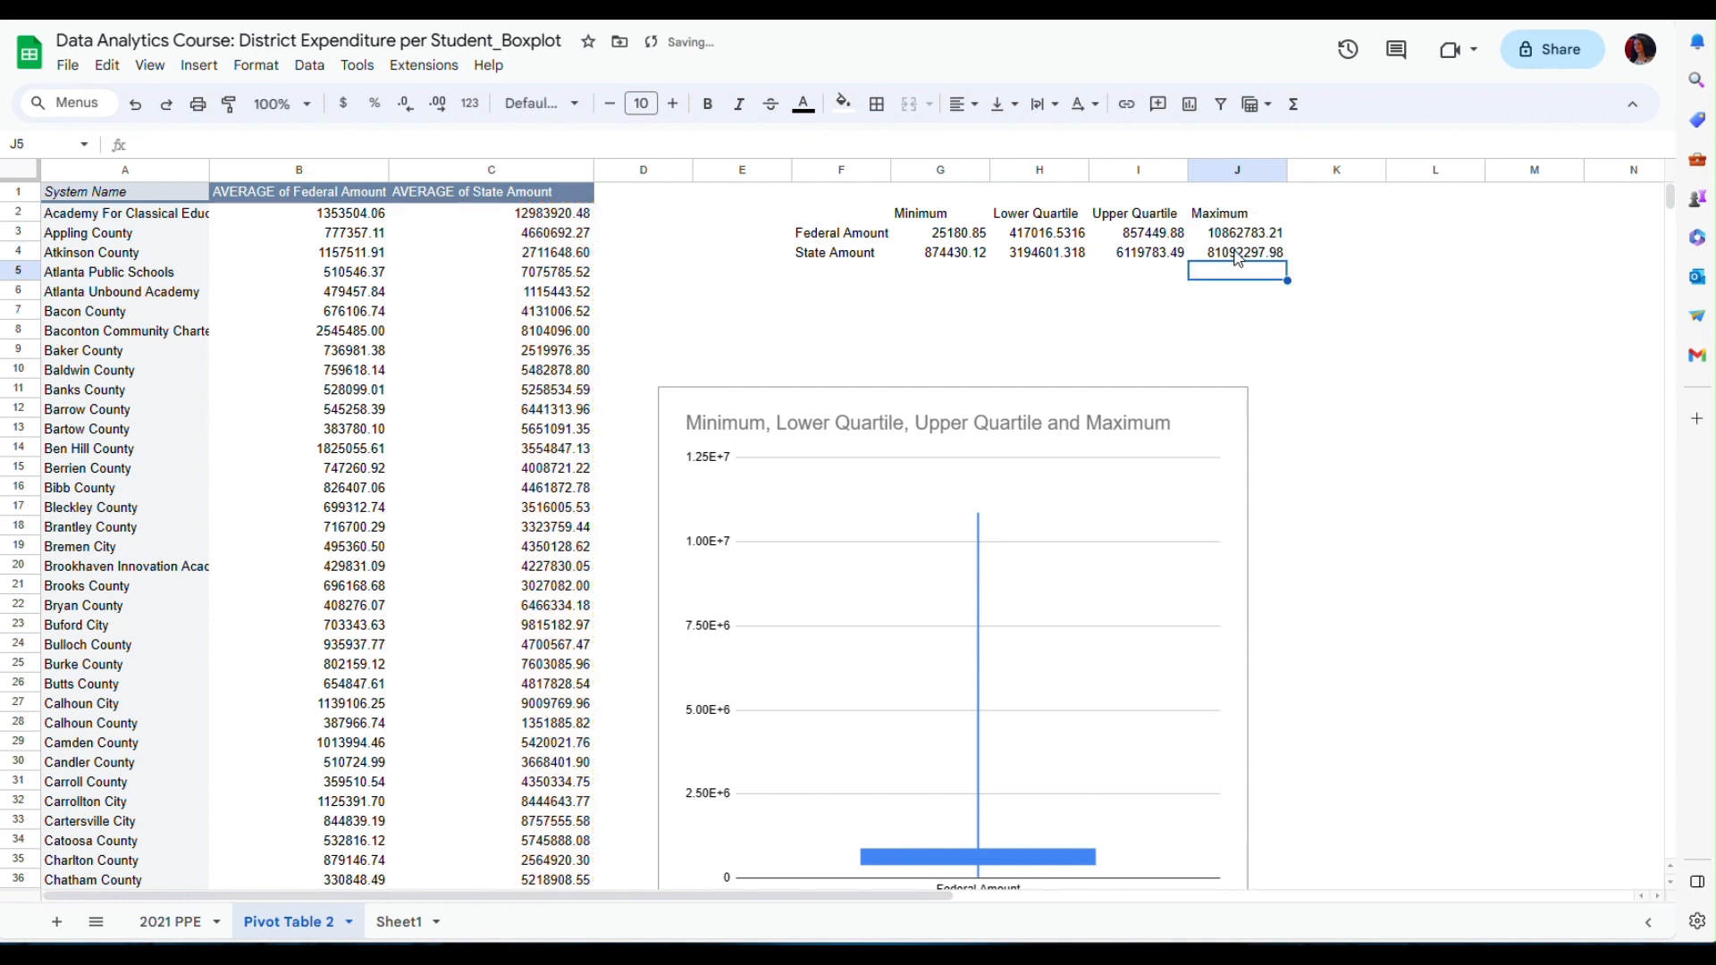
{"action": "left_click", "coordinate": [1230, 250]}
Step: Extend the candlestick chart's data range to F3:J4 so it includes the State Amount row
{"action": "scroll", "coordinate": [1235, 348], "scroll_direction": "down", "scroll_amount": 1}
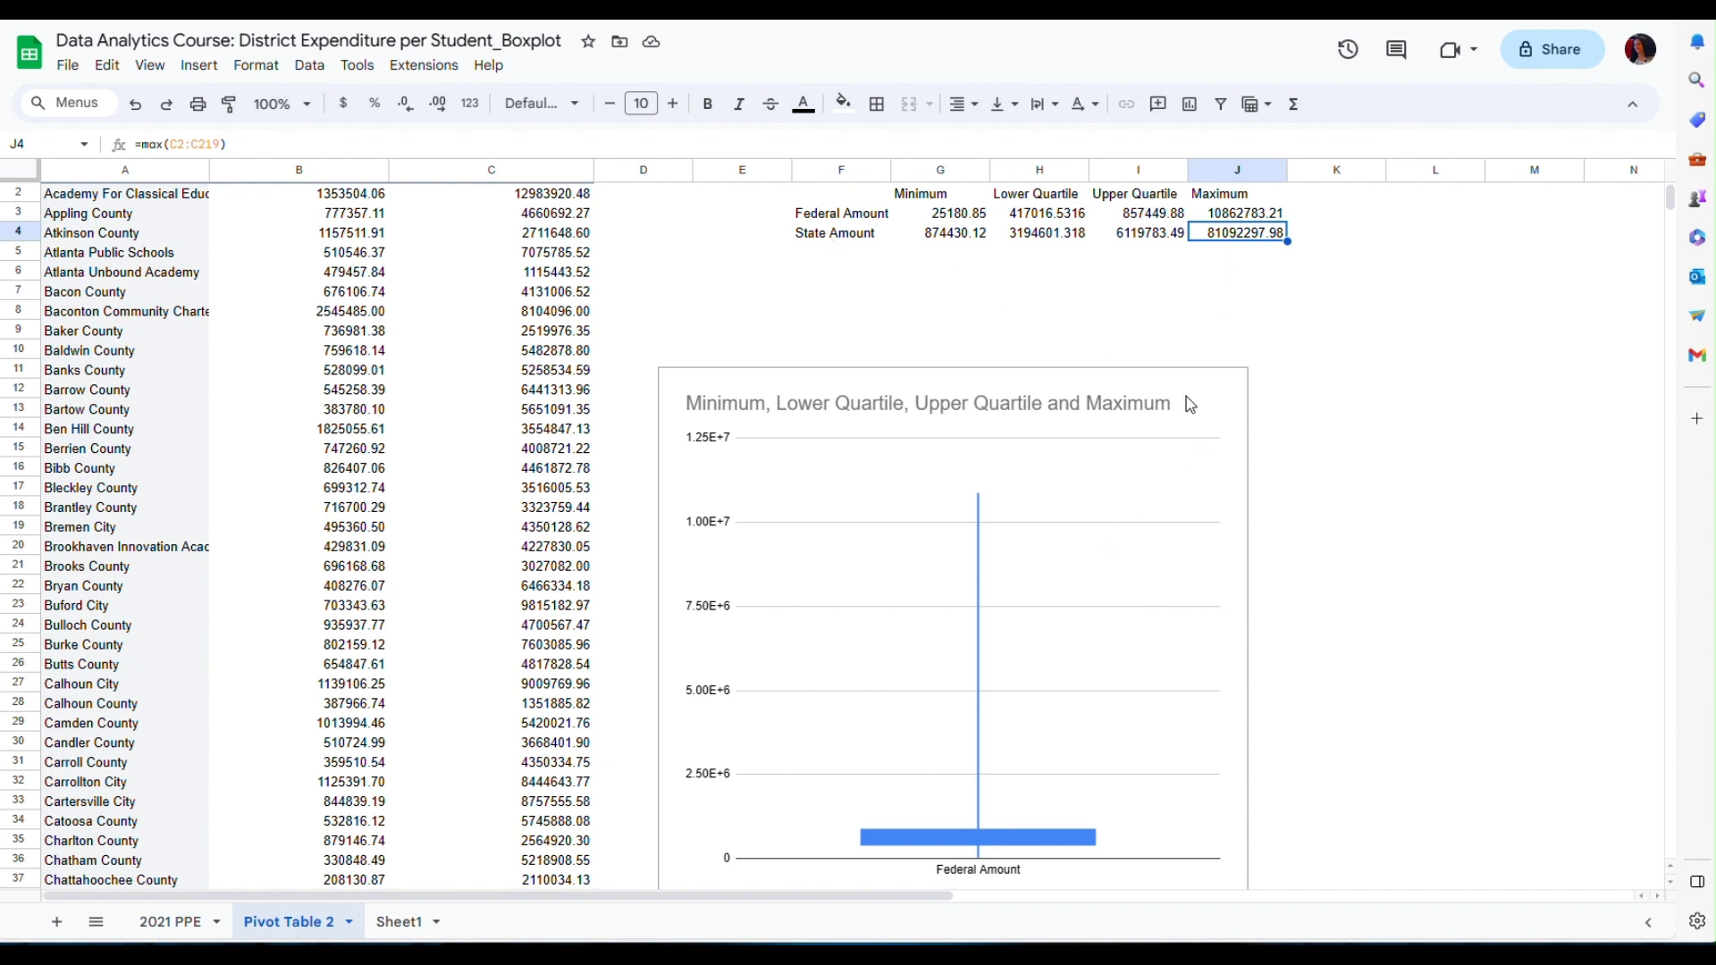
{"action": "left_click", "coordinate": [1222, 403]}
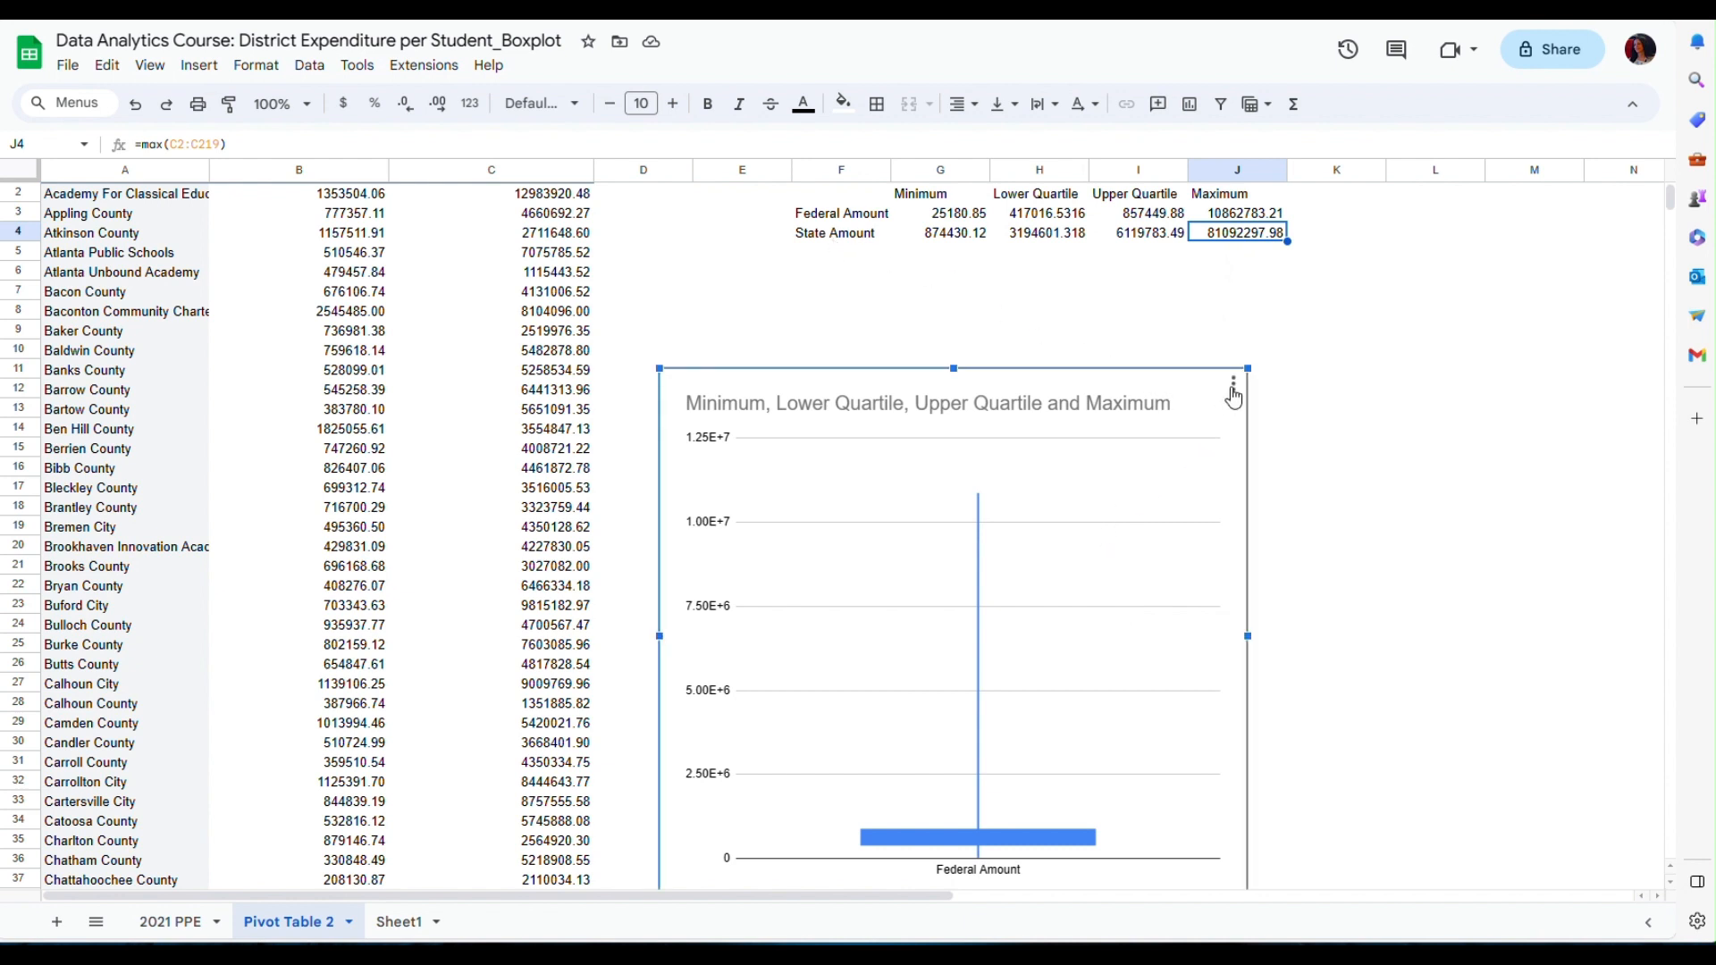
{"action": "left_click", "coordinate": [1234, 391]}
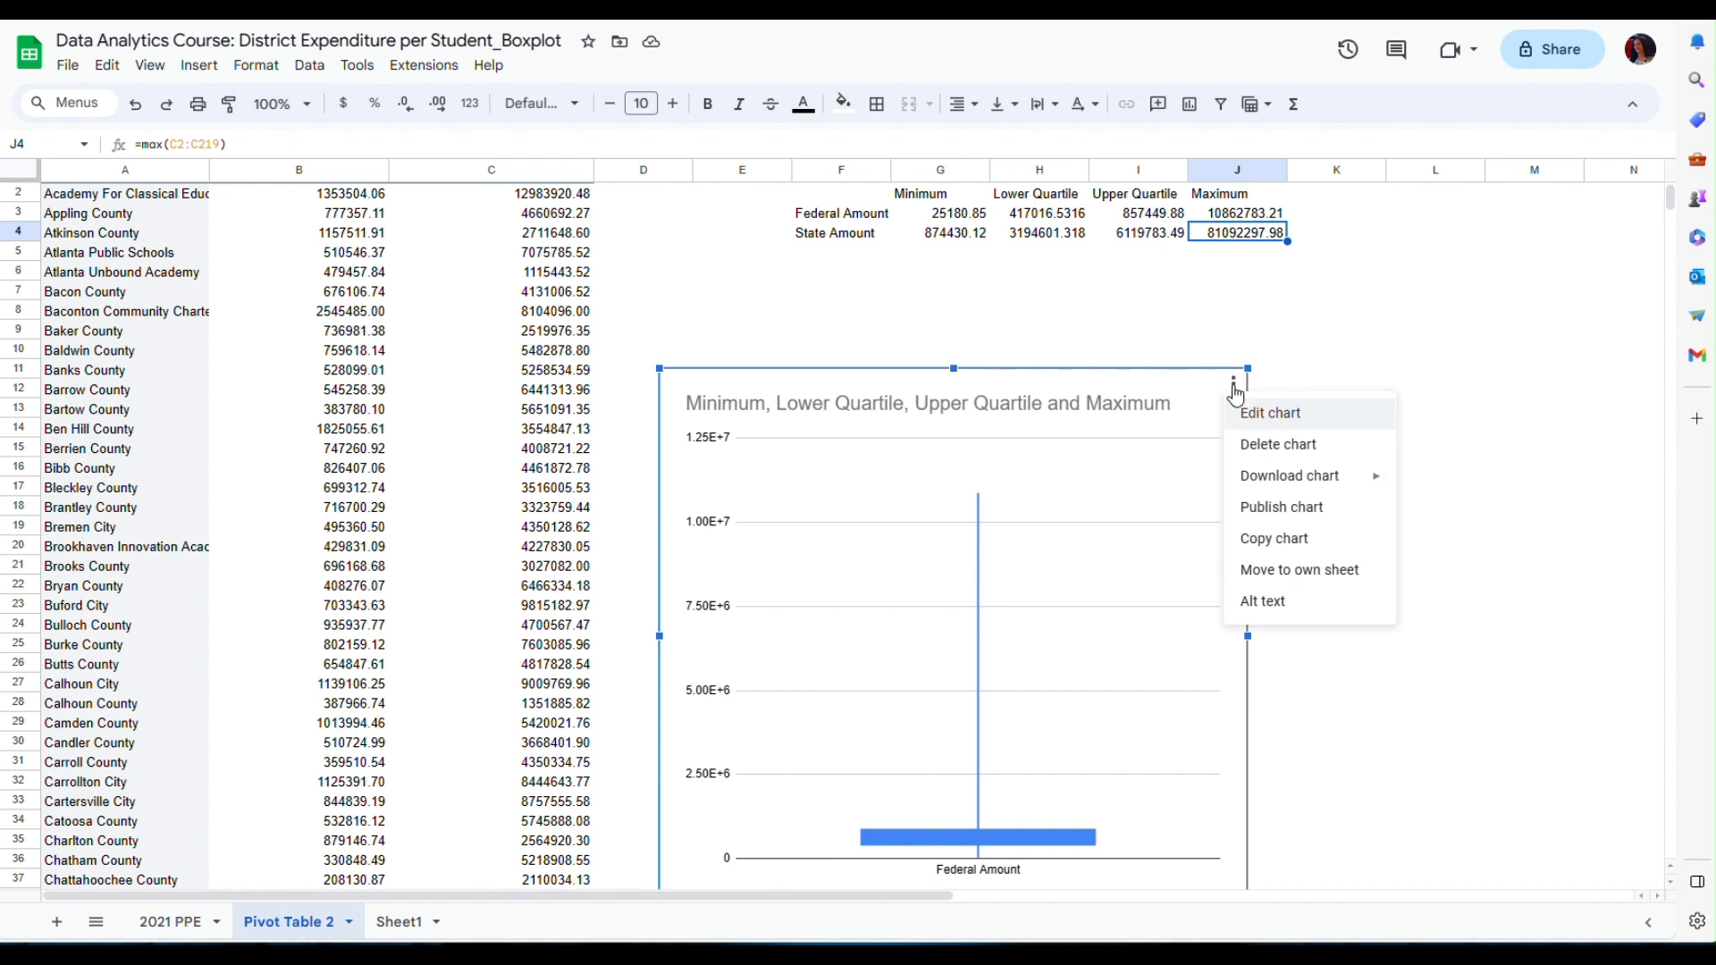
{"action": "left_click", "coordinate": [1251, 415]}
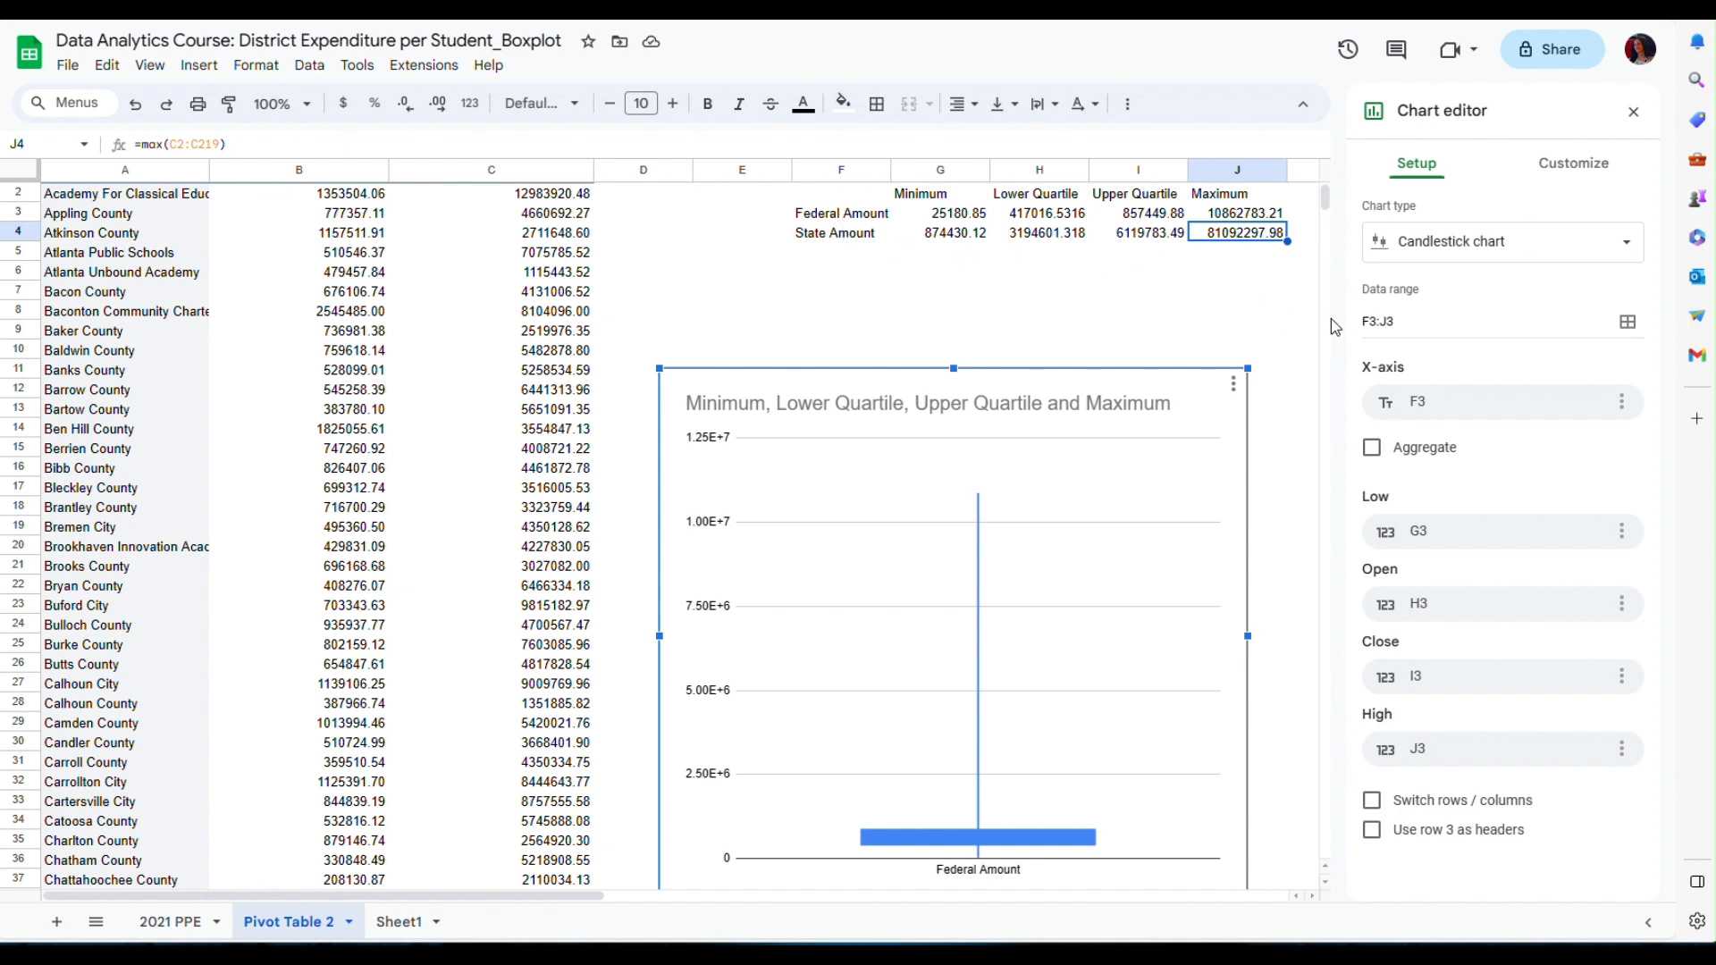
{"action": "left_click", "coordinate": [1390, 321]}
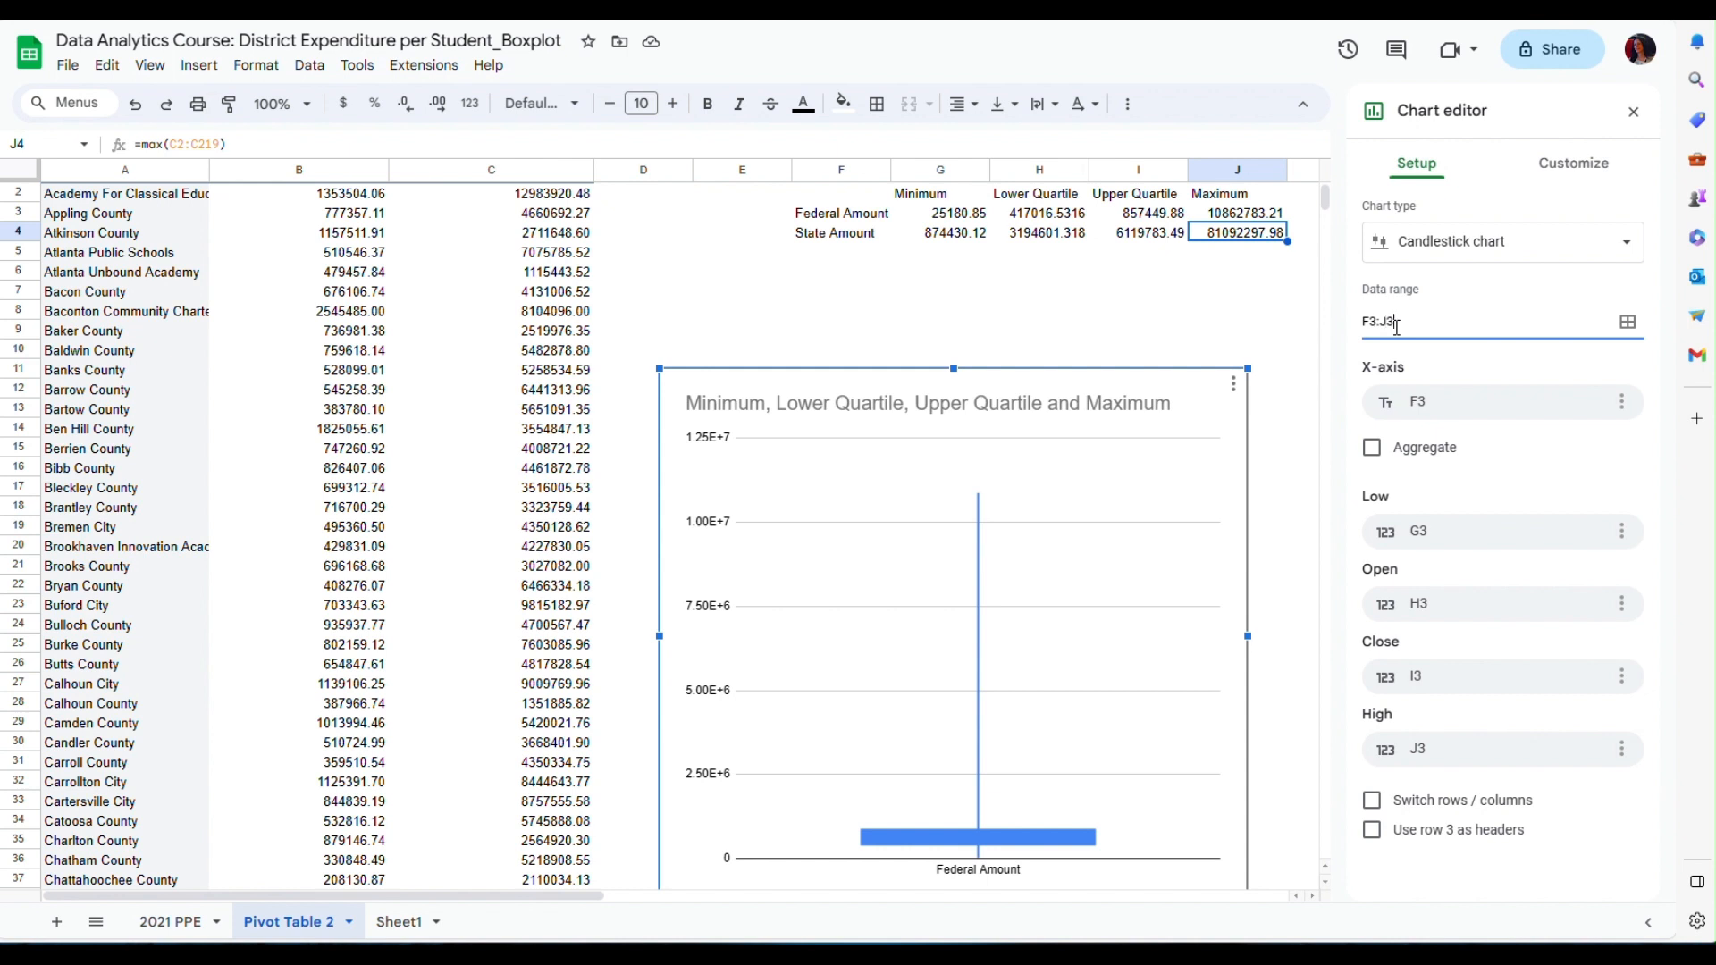
{"action": "key", "text": "BackSpace"}
{"action": "type", "text": "4"}
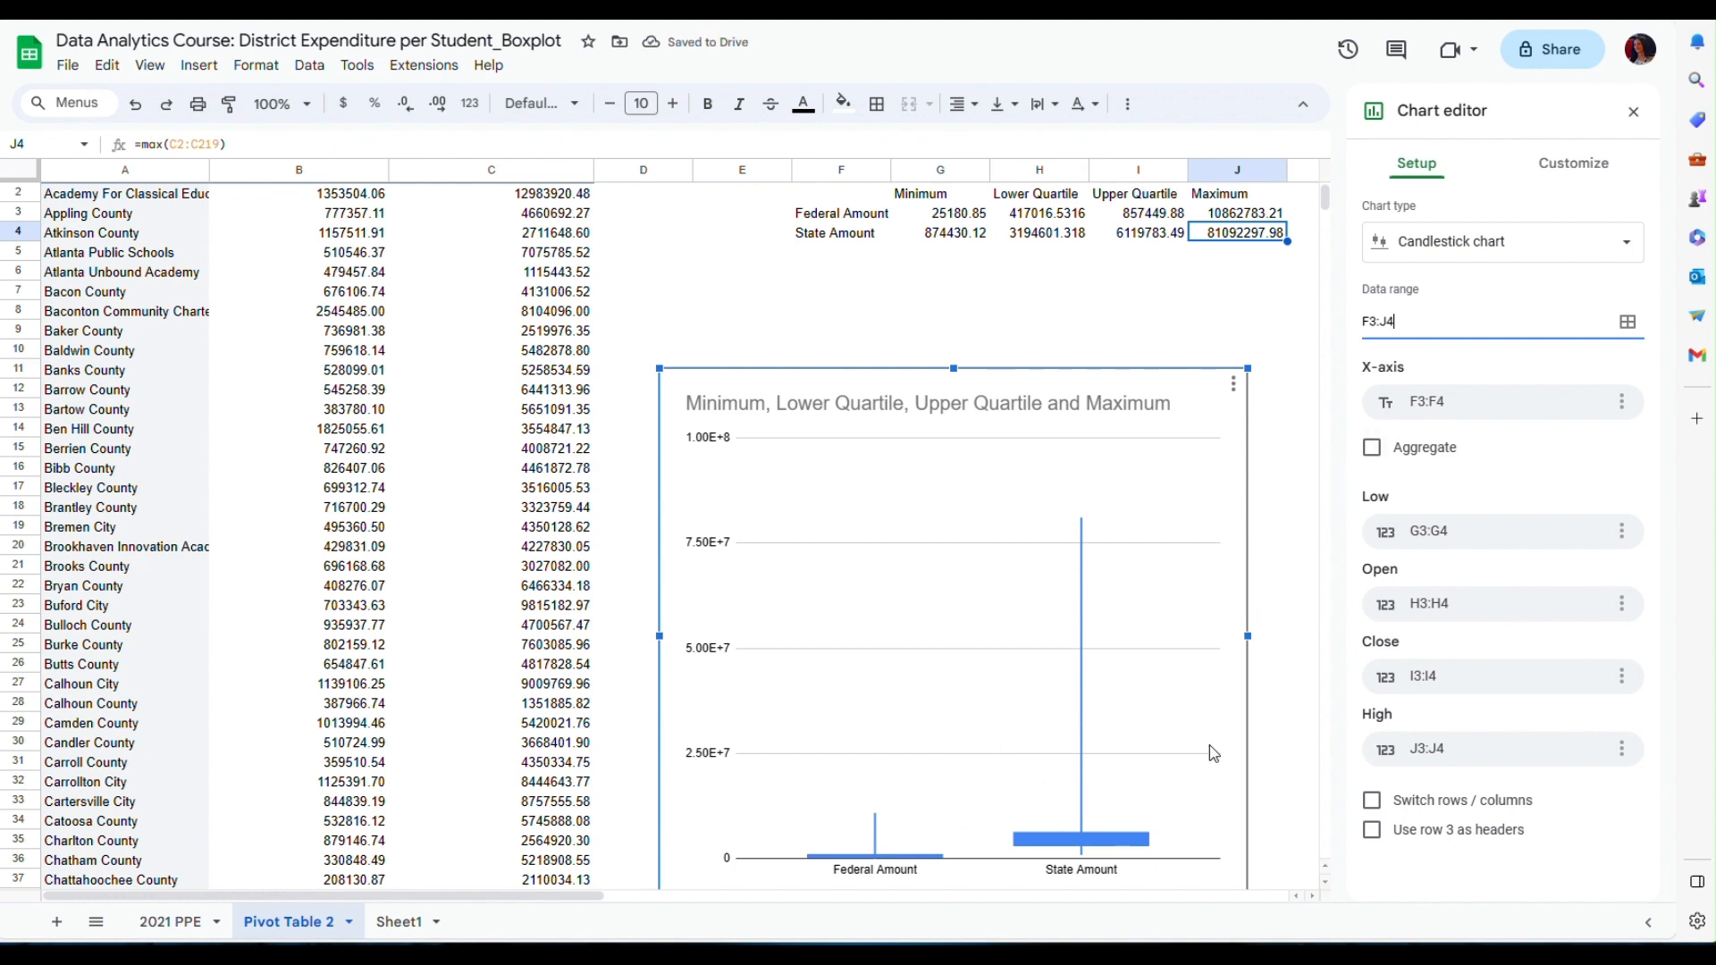
Step: Stretch the chart's height down to about row 45
{"action": "scroll", "coordinate": [1213, 753], "scroll_direction": "down", "scroll_amount": 1}
{"action": "scroll", "coordinate": [1213, 753], "scroll_direction": "down", "scroll_amount": 1}
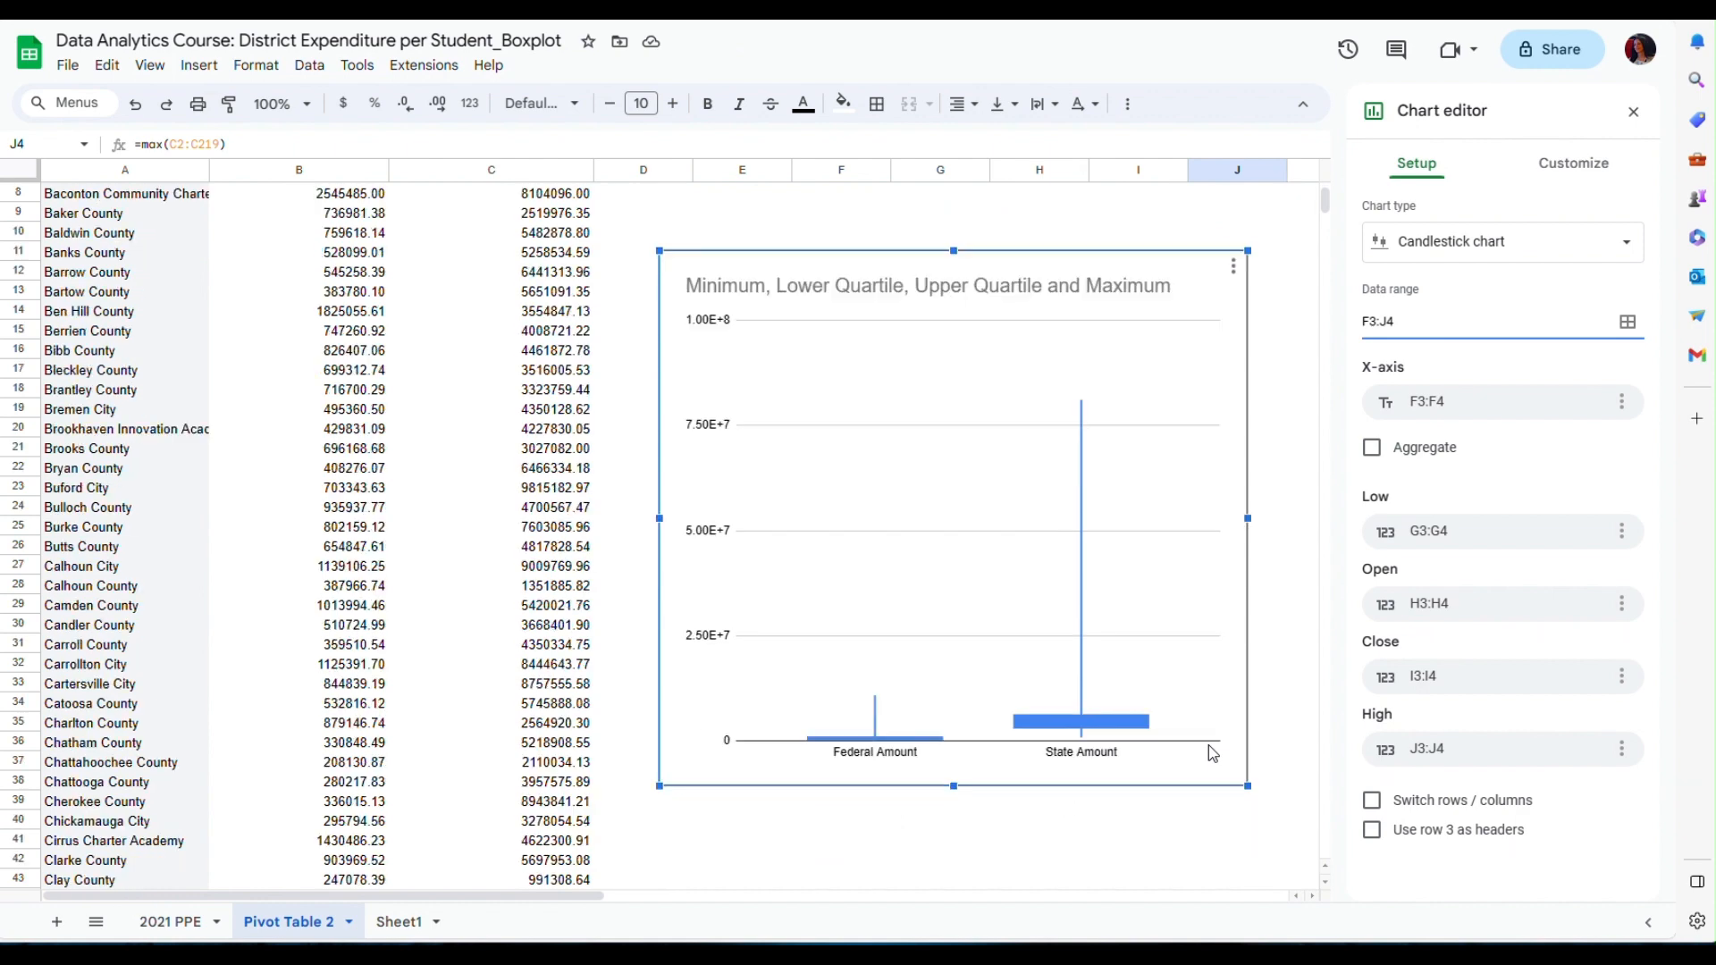
{"action": "scroll", "coordinate": [1037, 817], "scroll_direction": "down", "scroll_amount": 1}
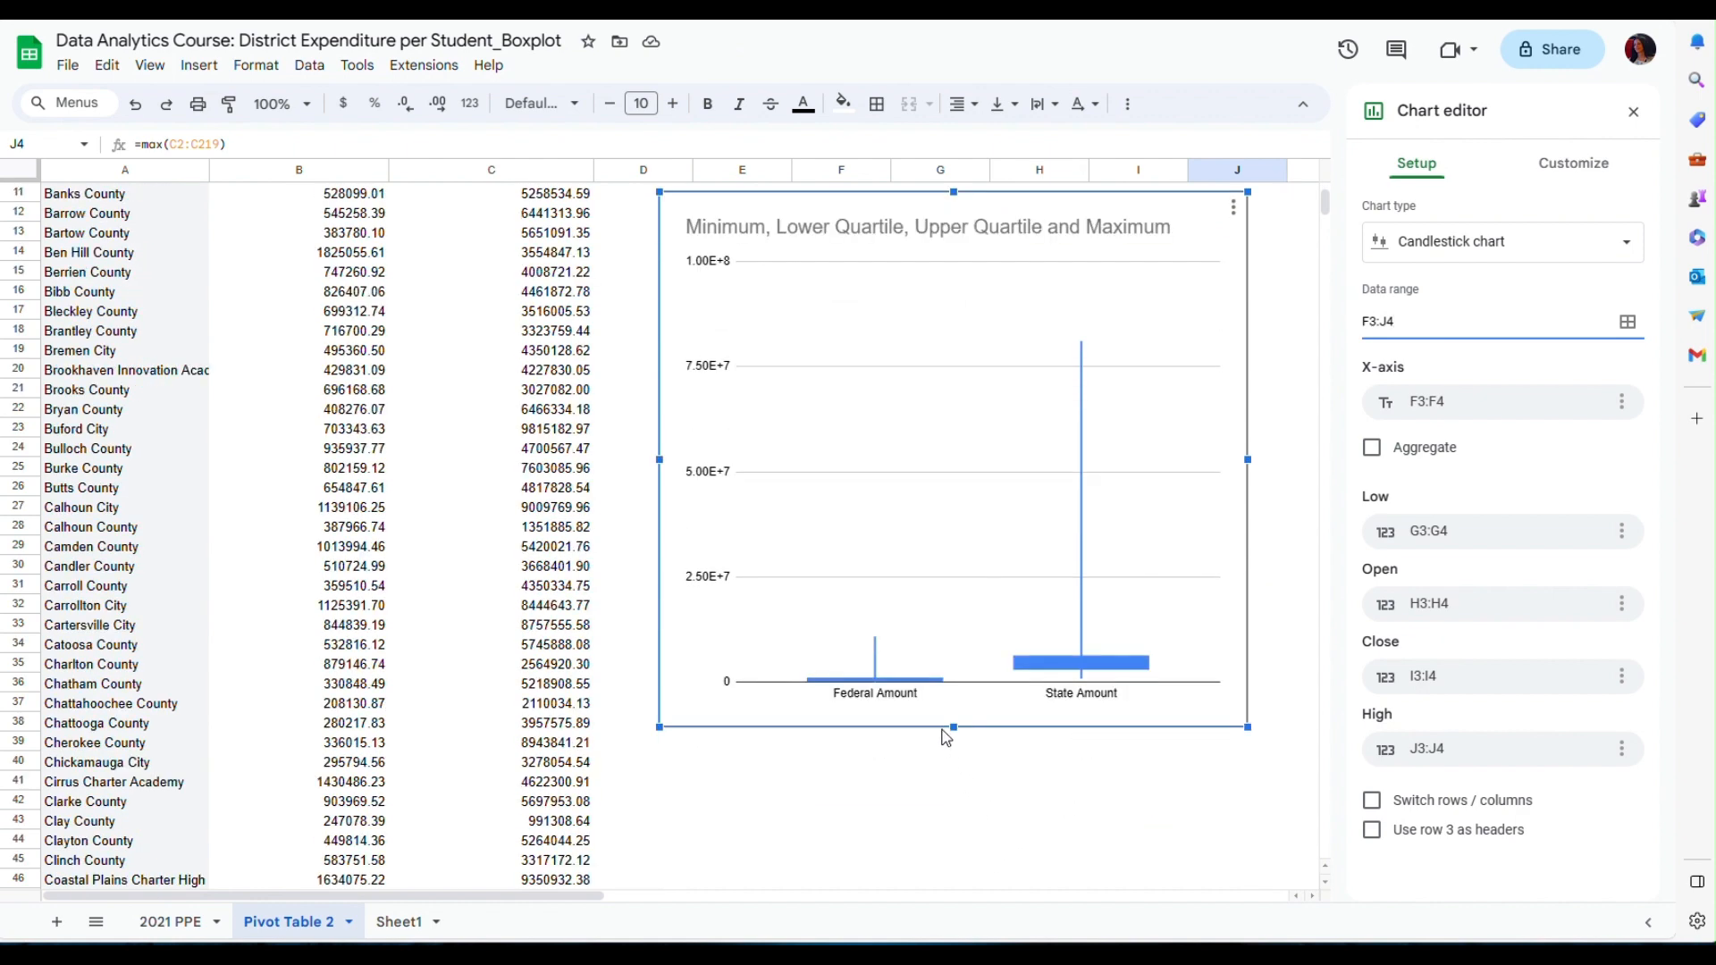
{"action": "left_click_drag", "start_coordinate": [954, 727], "coordinate": [955, 858]}
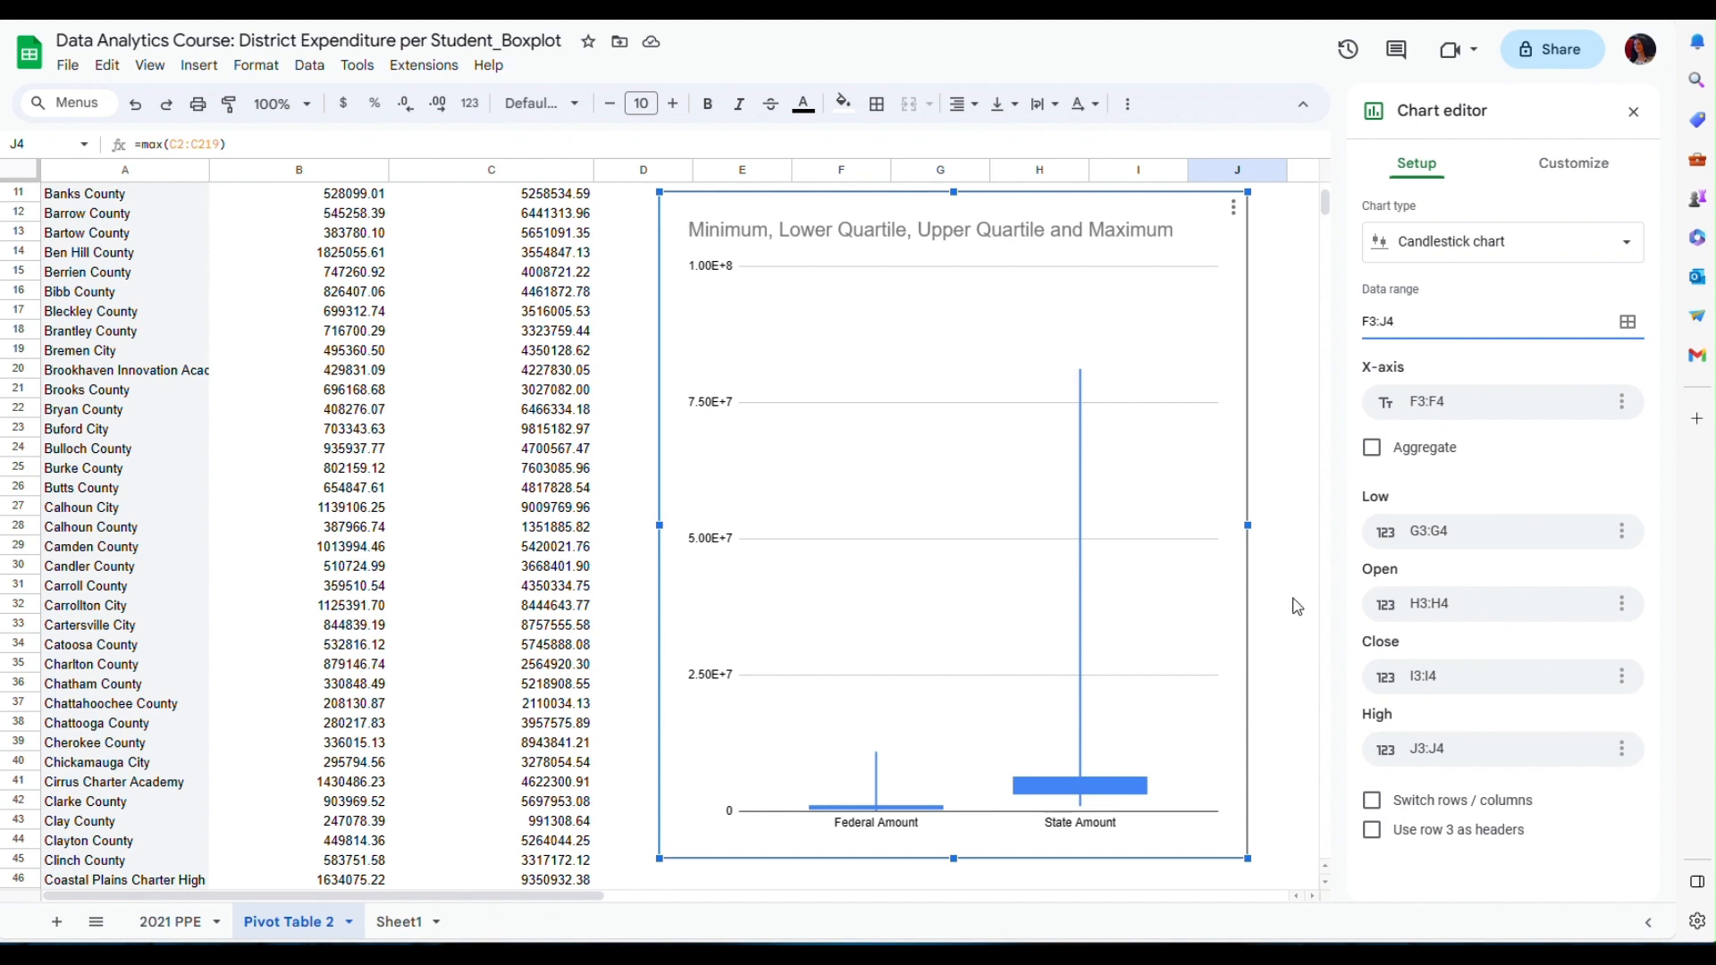
Step: Publish the candlestick chart to the web as an interactive embed and review its embed code
{"action": "scroll", "coordinate": [1297, 606], "scroll_direction": "up", "scroll_amount": 1}
{"action": "scroll", "coordinate": [1297, 606], "scroll_direction": "down", "scroll_amount": 1}
{"action": "scroll", "coordinate": [1297, 606], "scroll_direction": "up", "scroll_amount": 1}
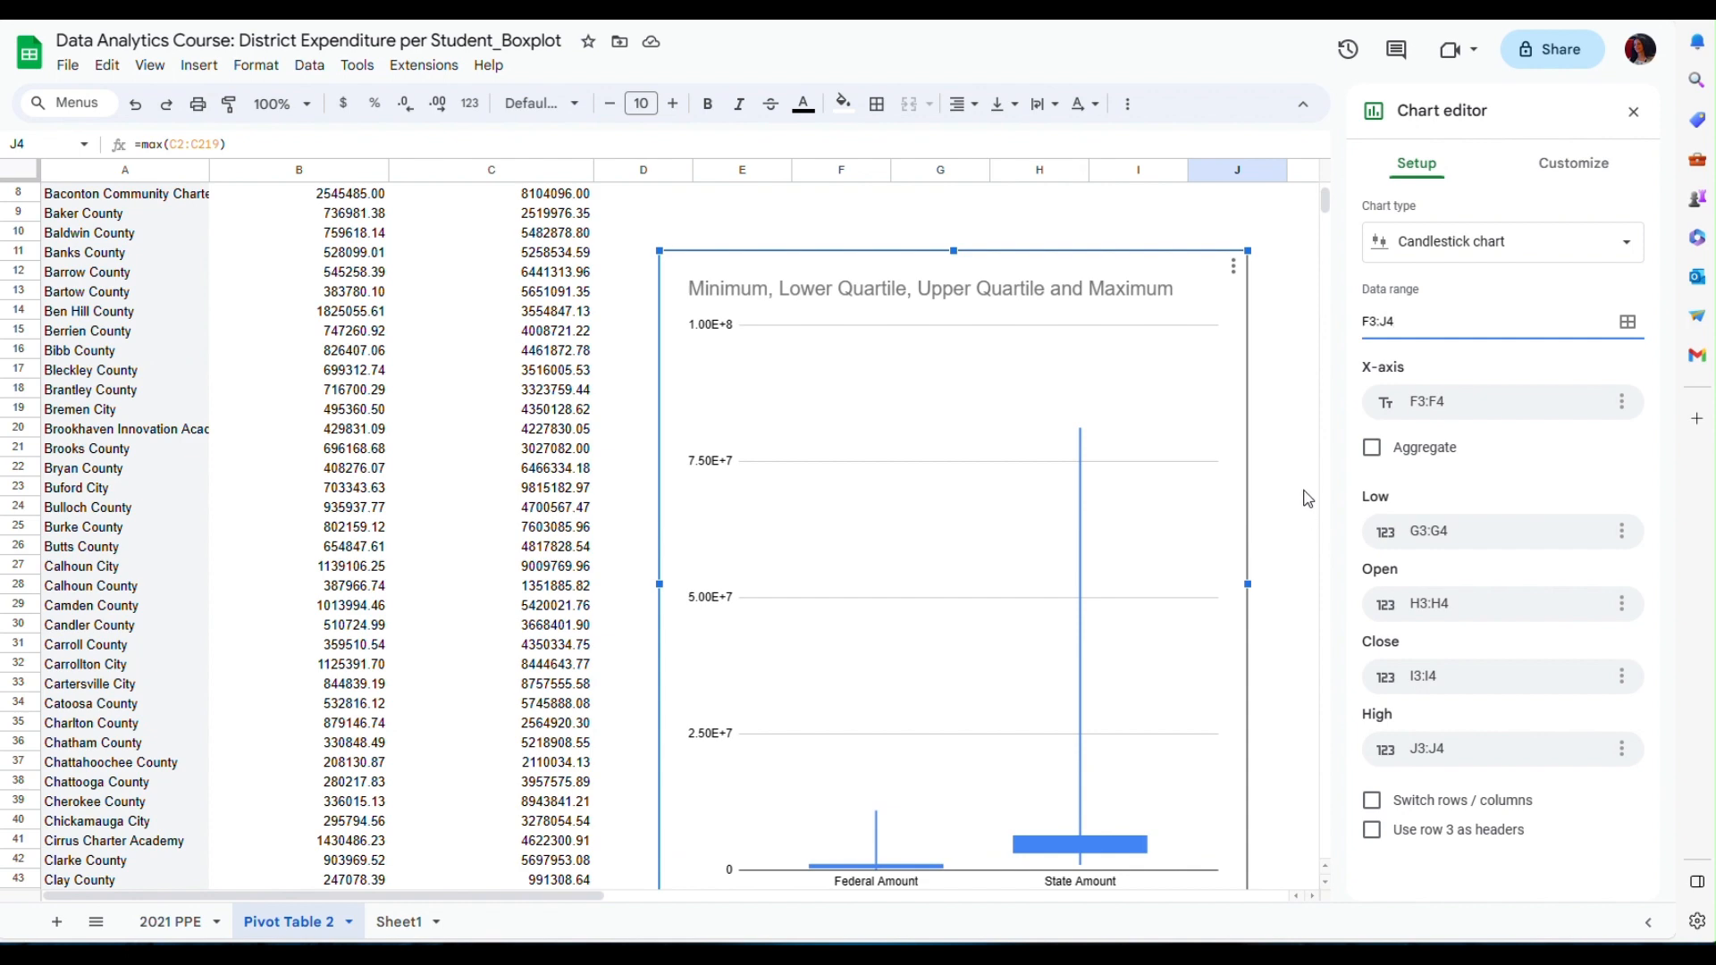
{"action": "scroll", "coordinate": [1307, 498], "scroll_direction": "up", "scroll_amount": 3}
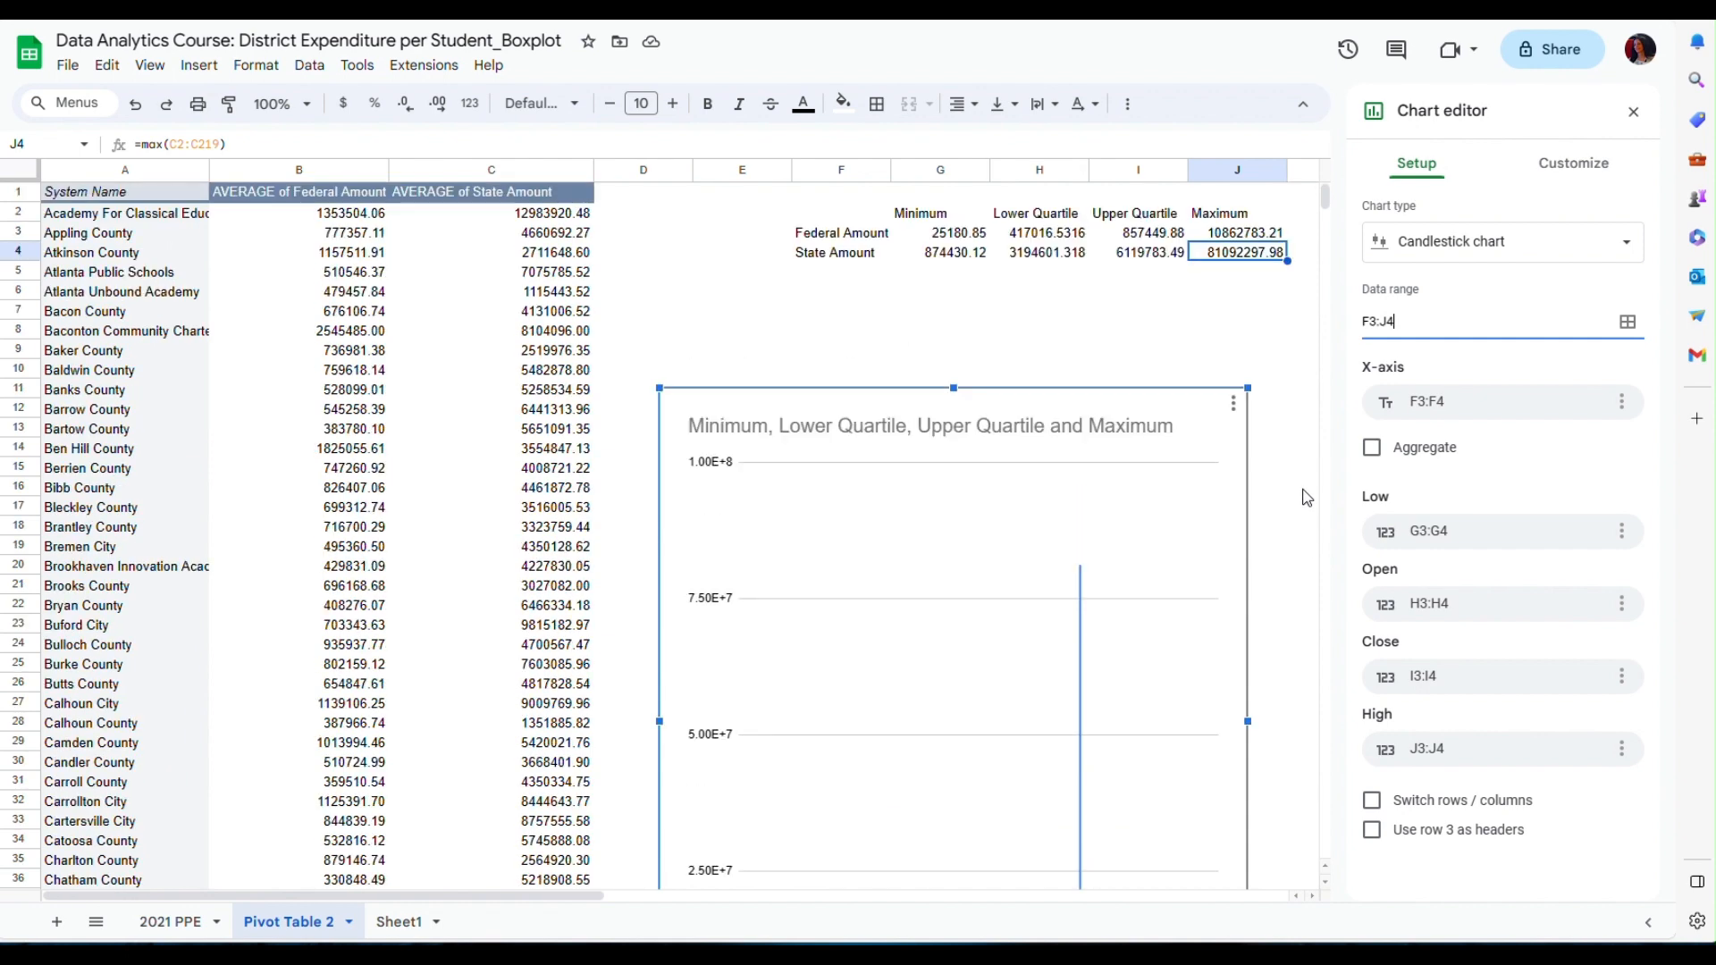
{"action": "left_click", "coordinate": [1234, 407]}
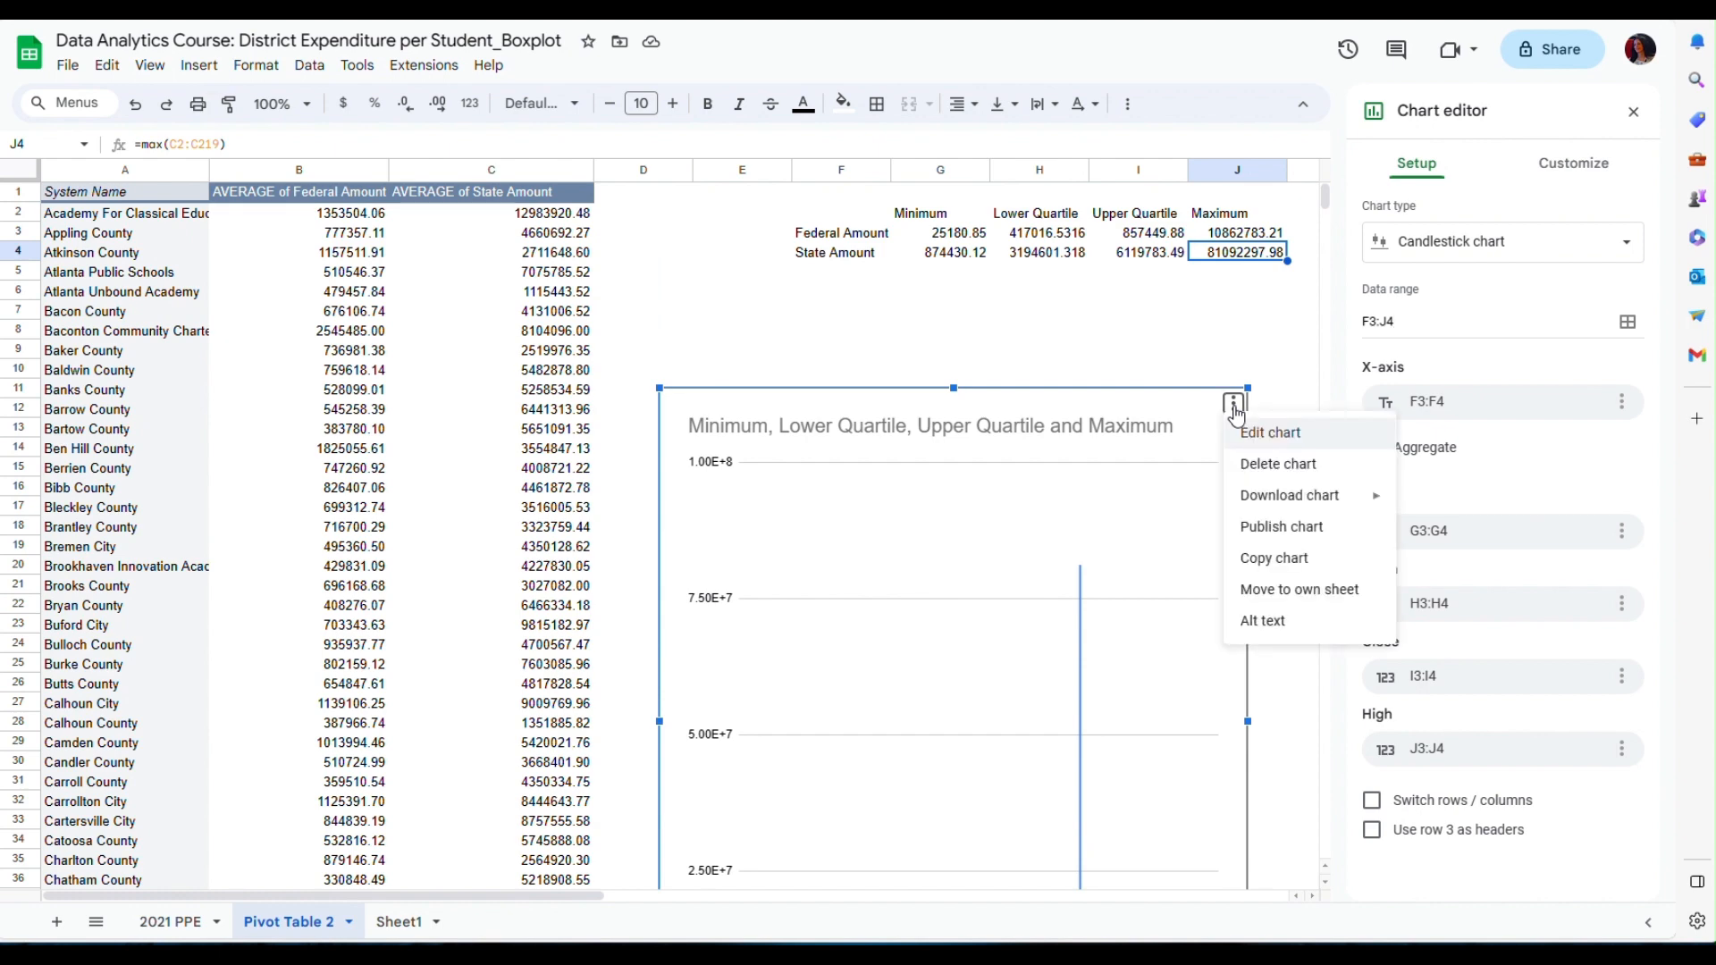
{"action": "left_click", "coordinate": [1267, 527]}
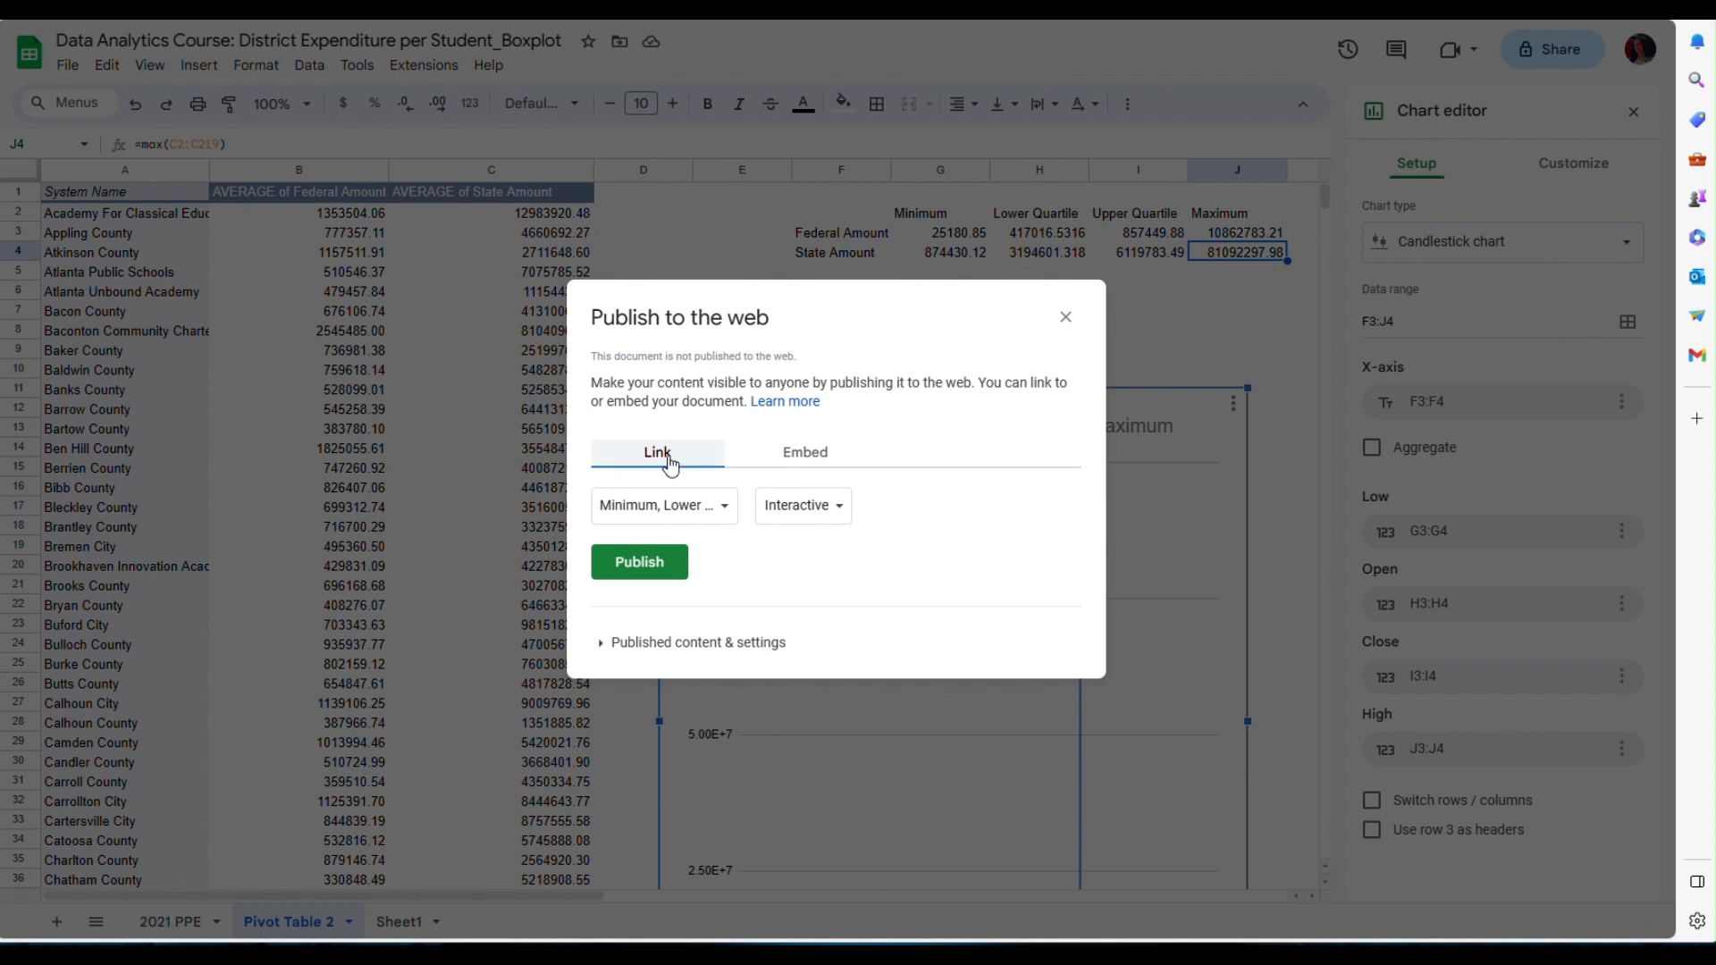
{"action": "left_click", "coordinate": [807, 453]}
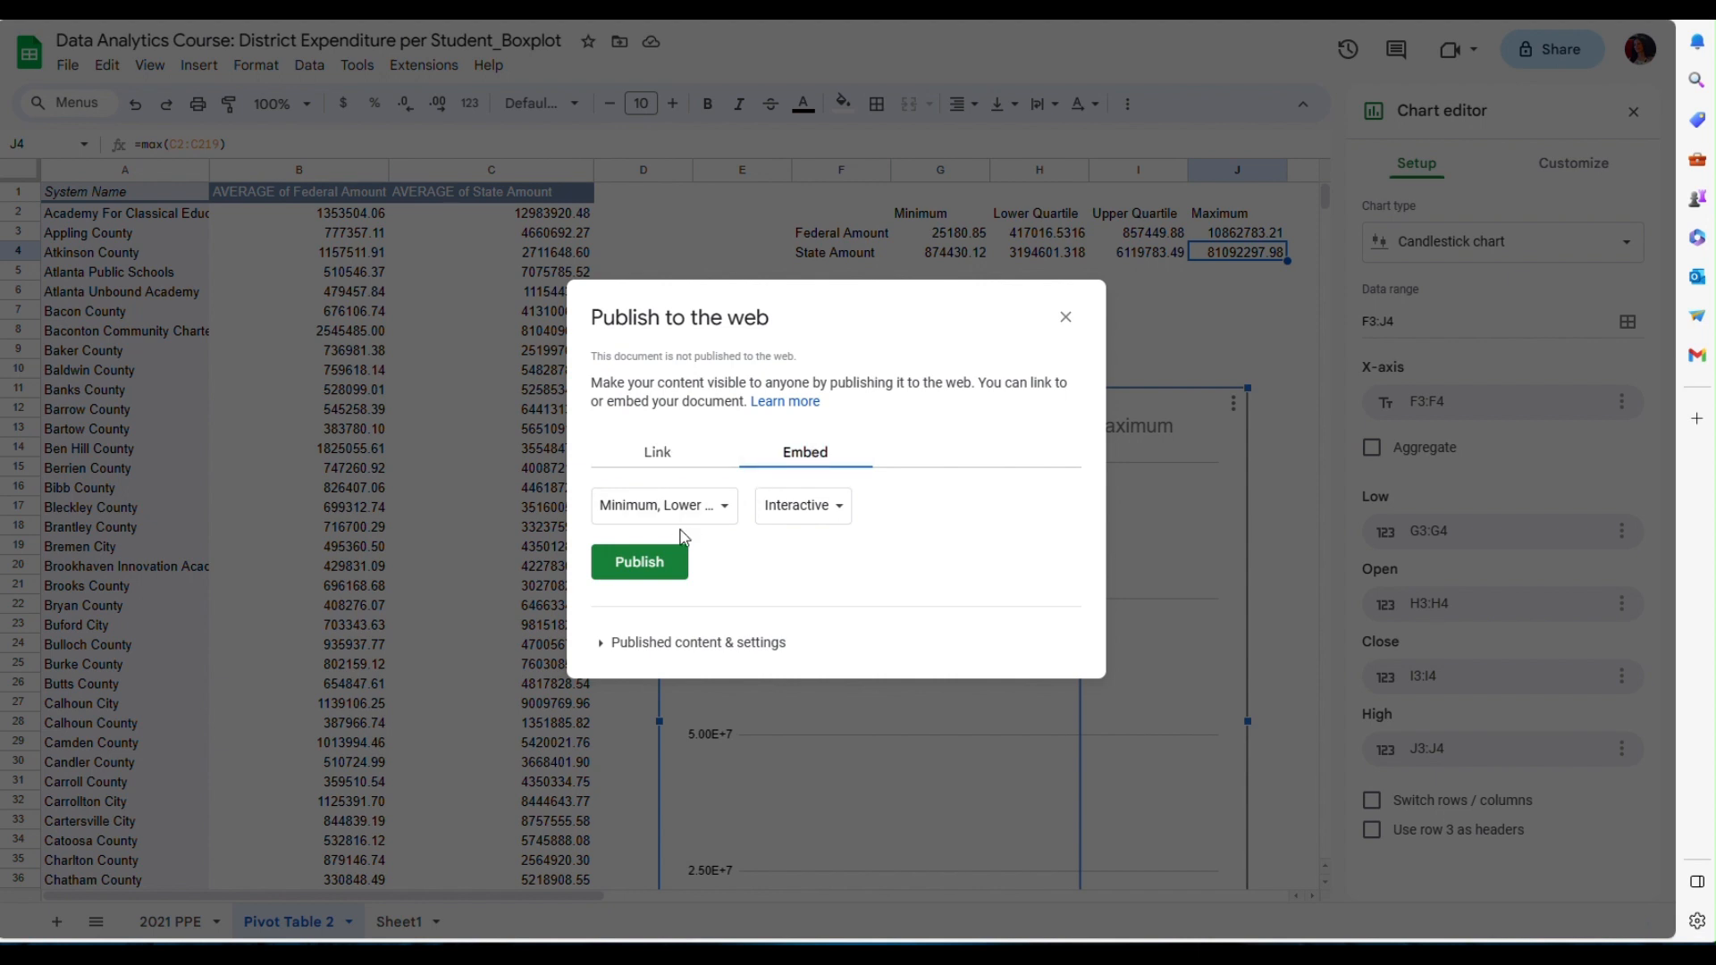
{"action": "left_click", "coordinate": [662, 573]}
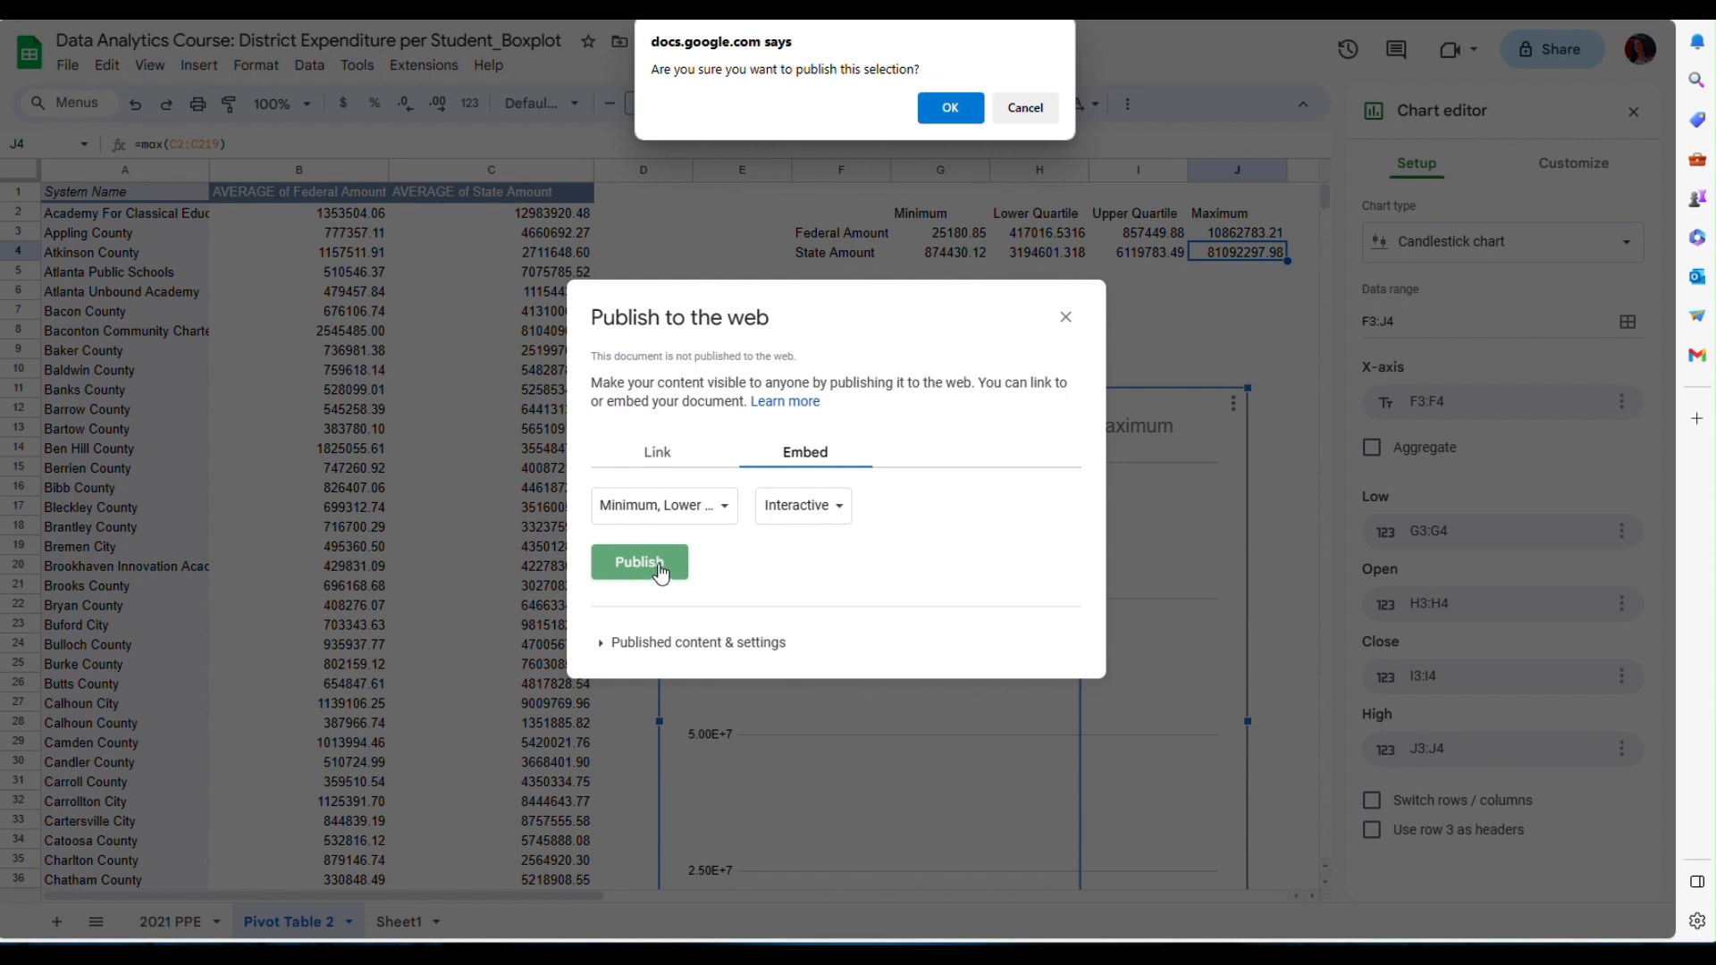
{"action": "left_click", "coordinate": [950, 109]}
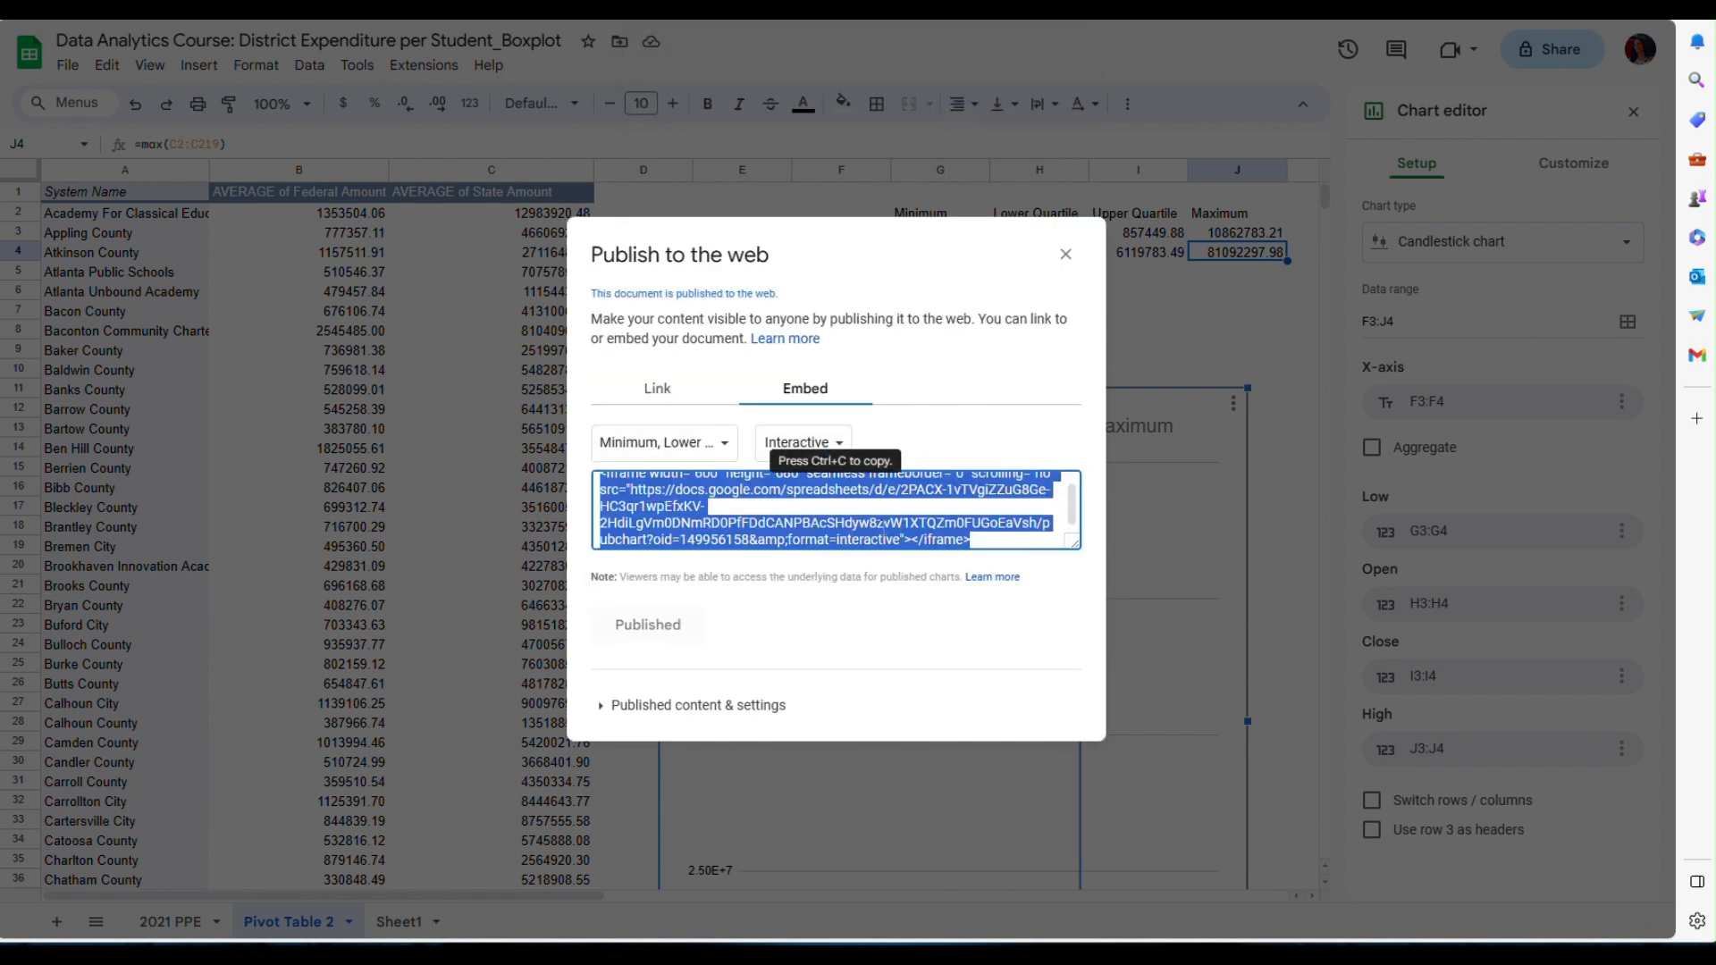
{"action": "scroll", "coordinate": [674, 511], "scroll_direction": "up", "scroll_amount": 2}
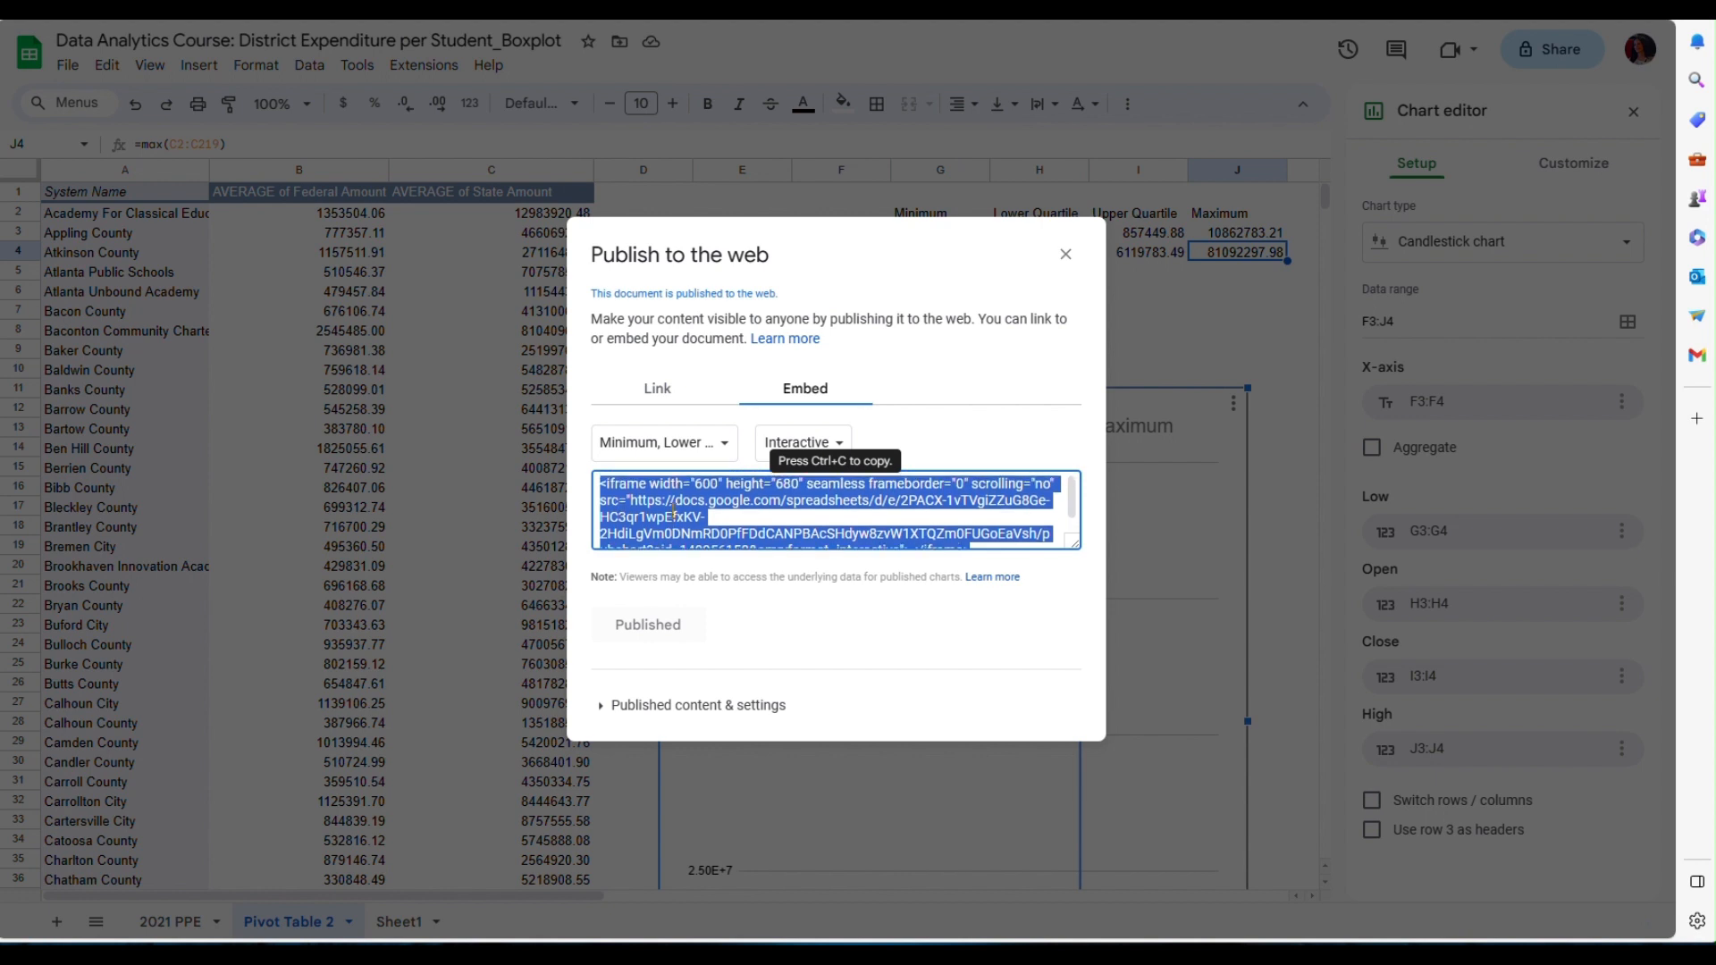
{"action": "scroll", "coordinate": [834, 519], "scroll_direction": "down", "scroll_amount": 3}
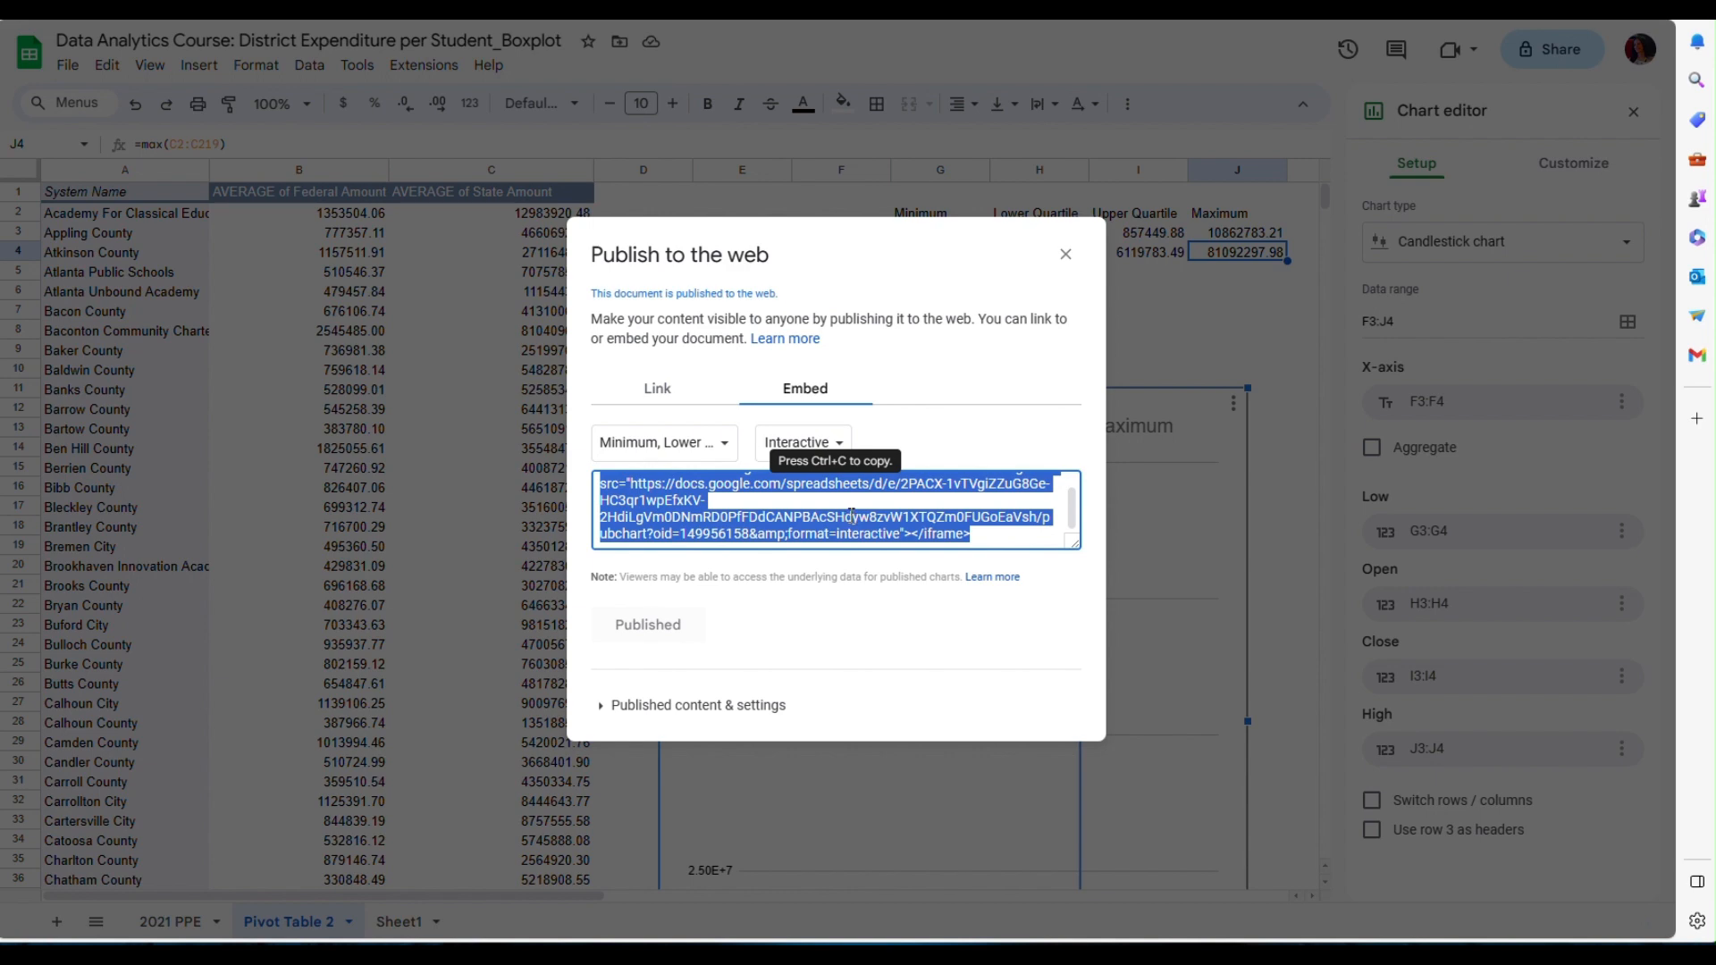
{"action": "left_click", "coordinate": [1066, 256]}
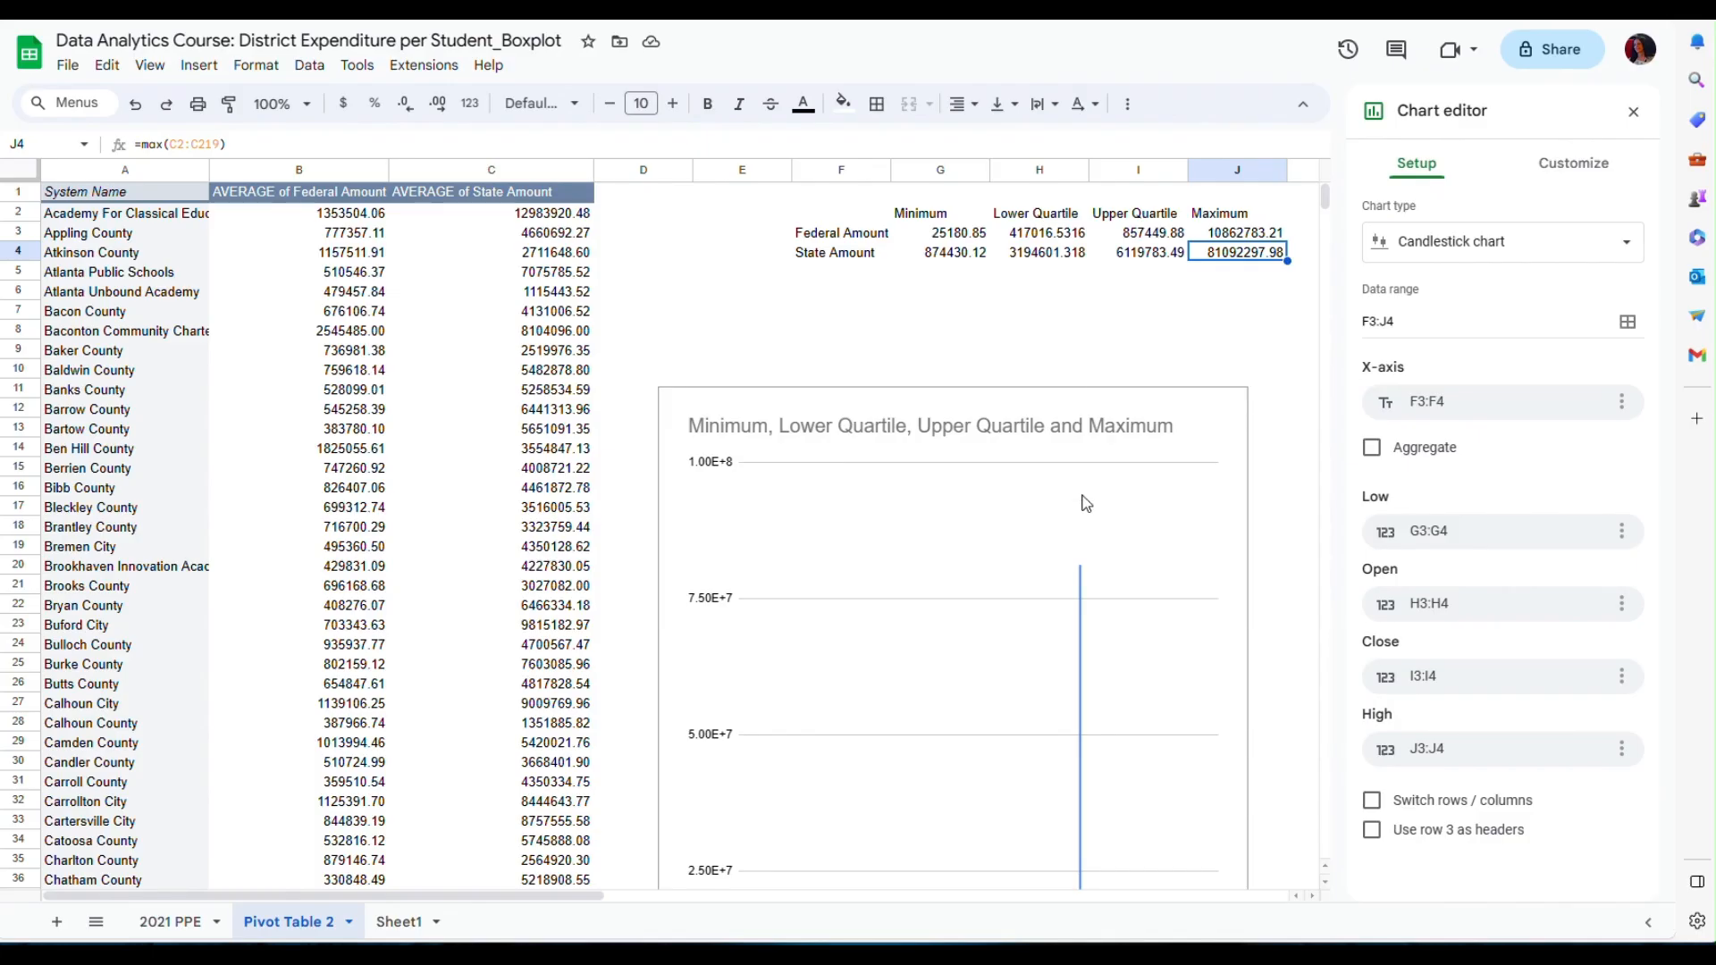
Step: Examine the finished Federal and State Amount chart, the source data on the 2021 PPE sheet, and the summary table on Pivot Table 2
{"action": "scroll", "coordinate": [1053, 529], "scroll_direction": "down", "scroll_amount": 3}
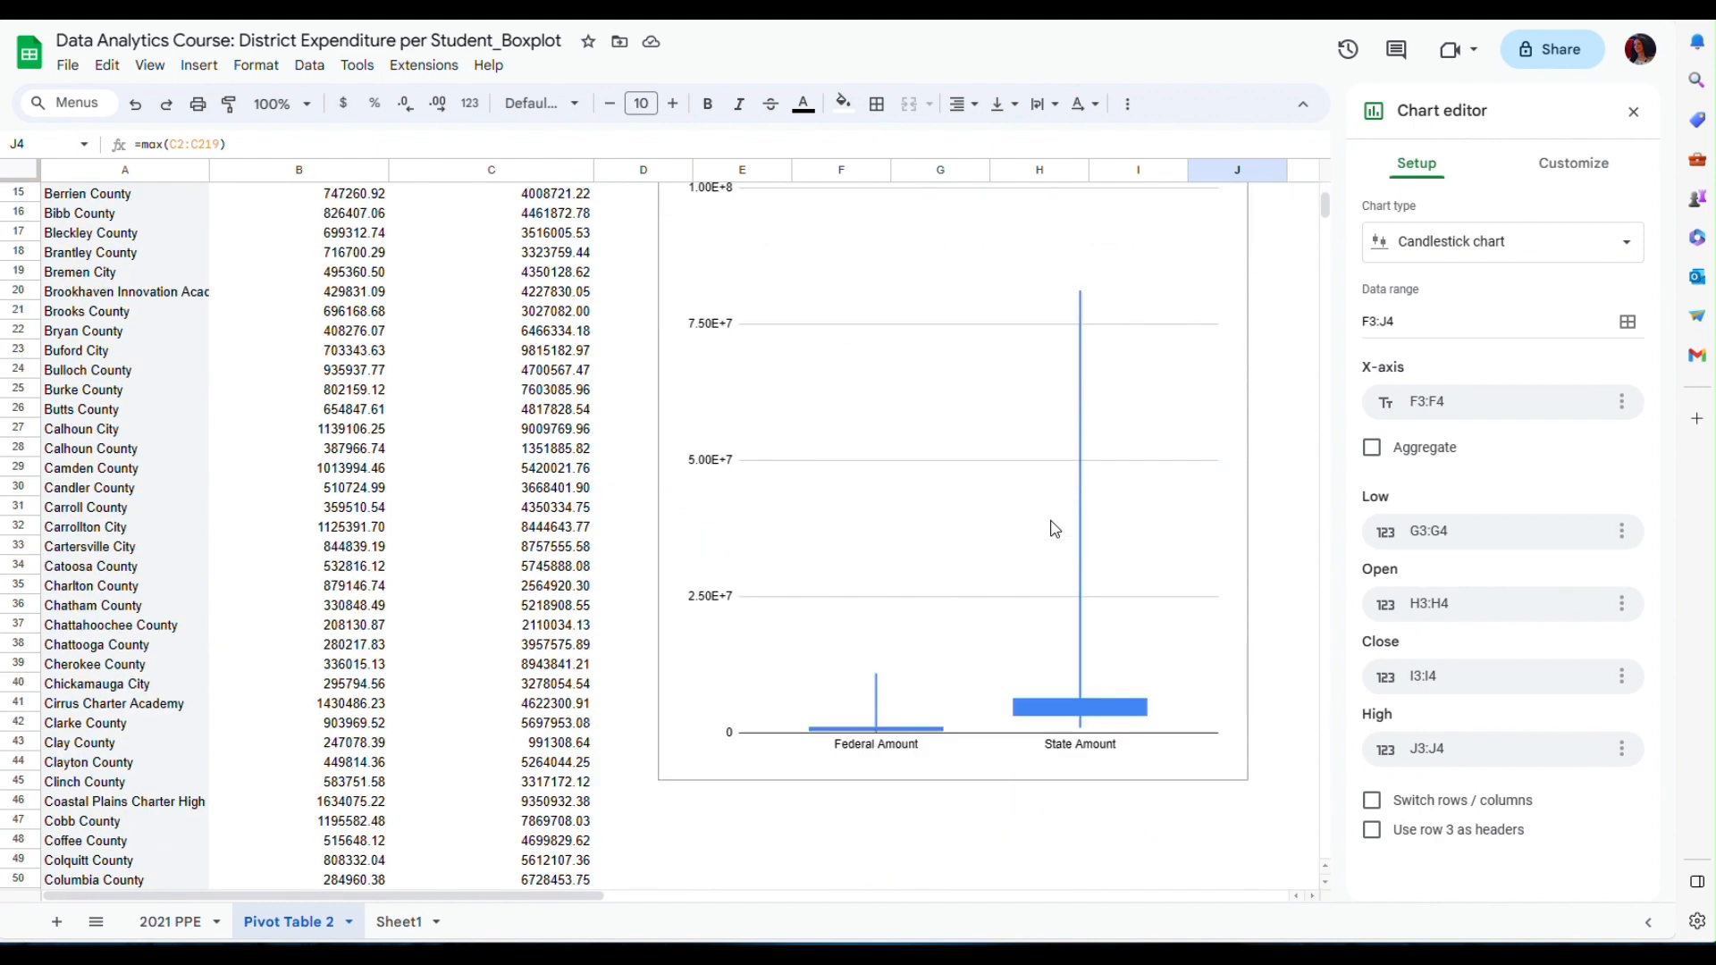
{"action": "scroll", "coordinate": [1055, 529], "scroll_direction": "down", "scroll_amount": 1}
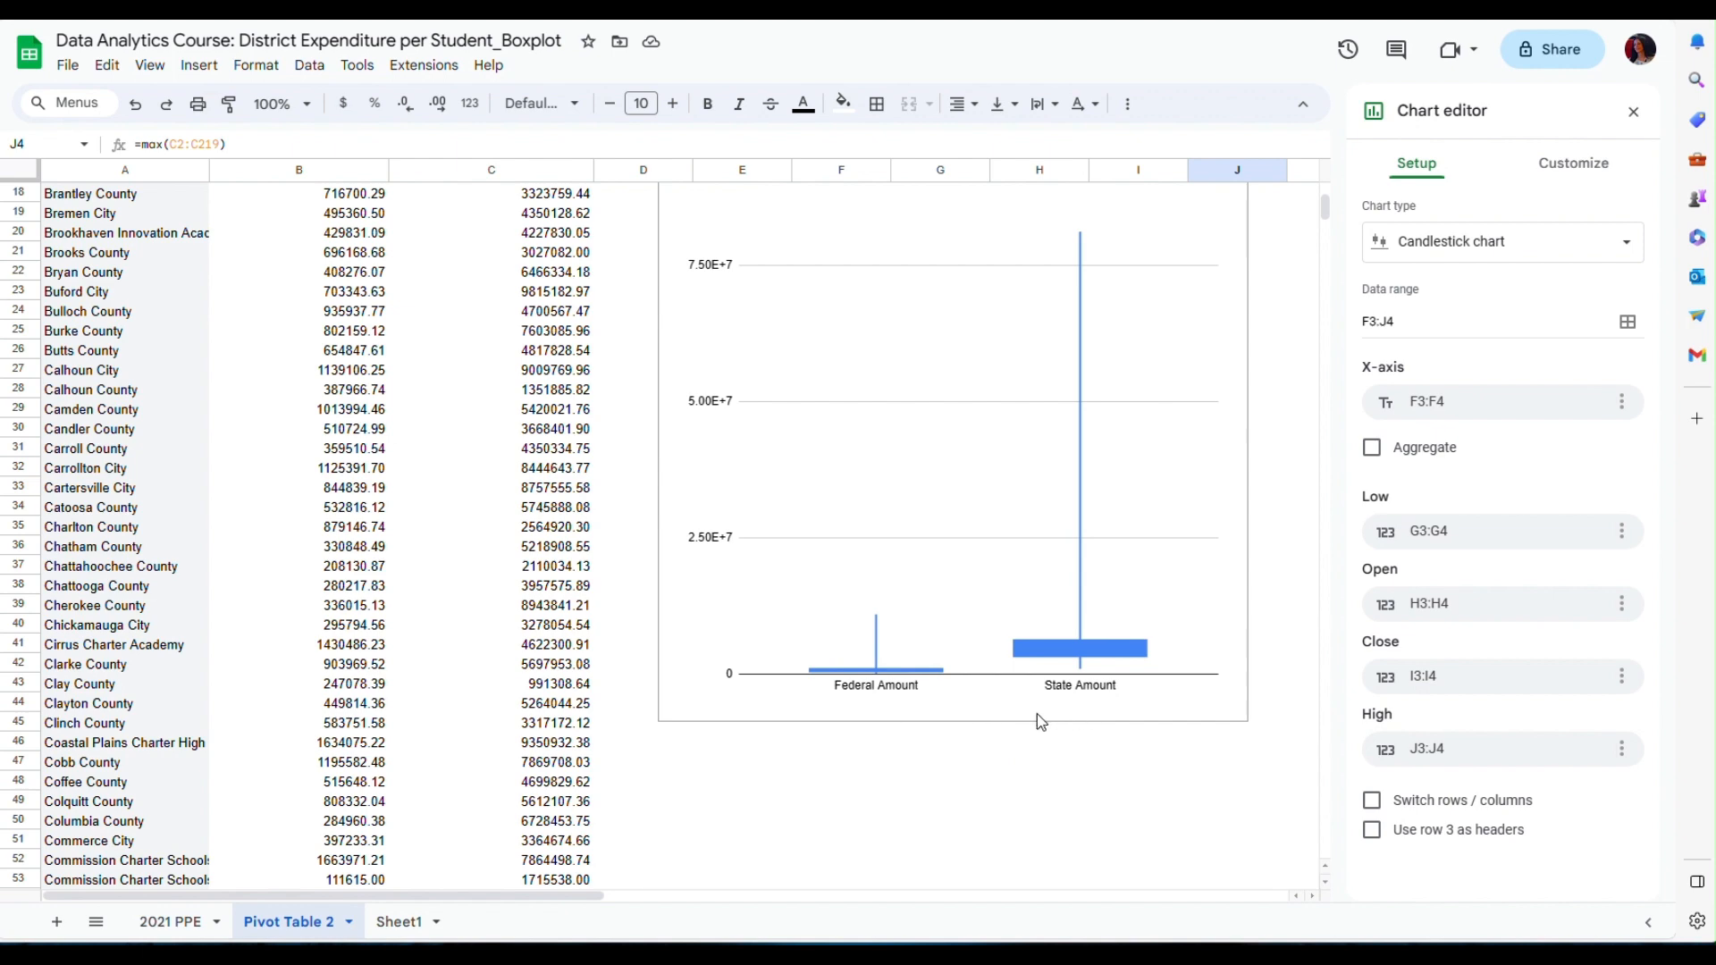
{"action": "scroll", "coordinate": [828, 791], "scroll_direction": "down", "scroll_amount": 1}
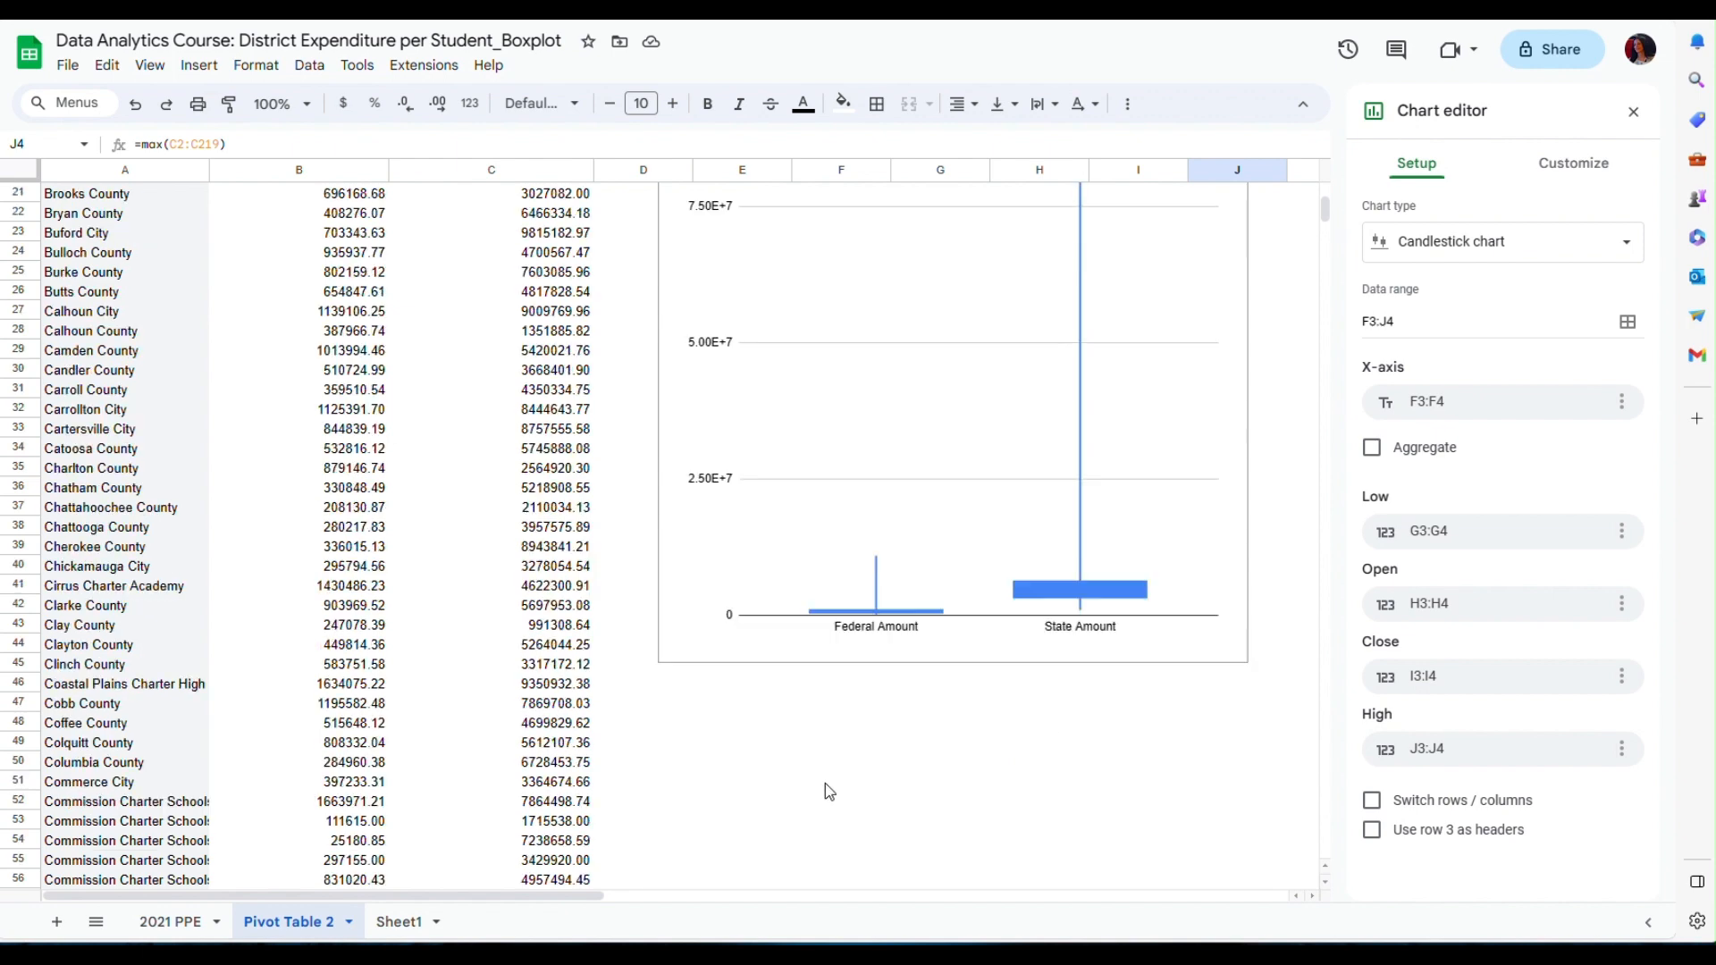
{"action": "left_click", "coordinate": [175, 922]}
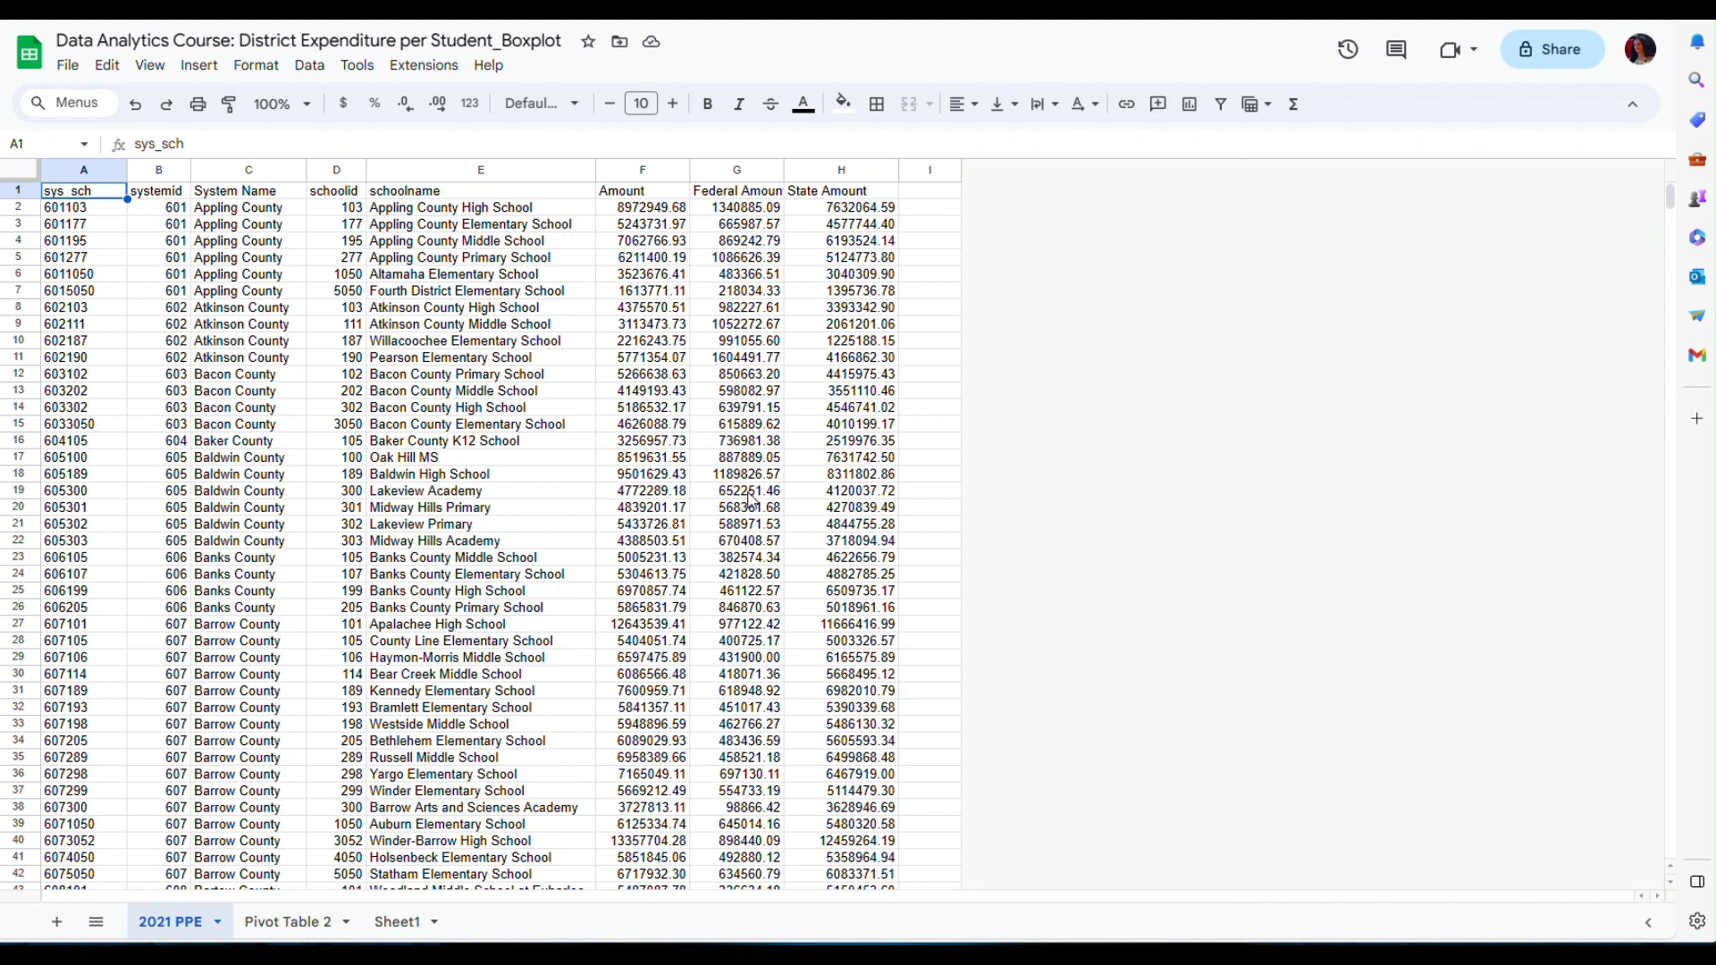
{"action": "scroll", "coordinate": [751, 500], "scroll_direction": "down", "scroll_amount": 2}
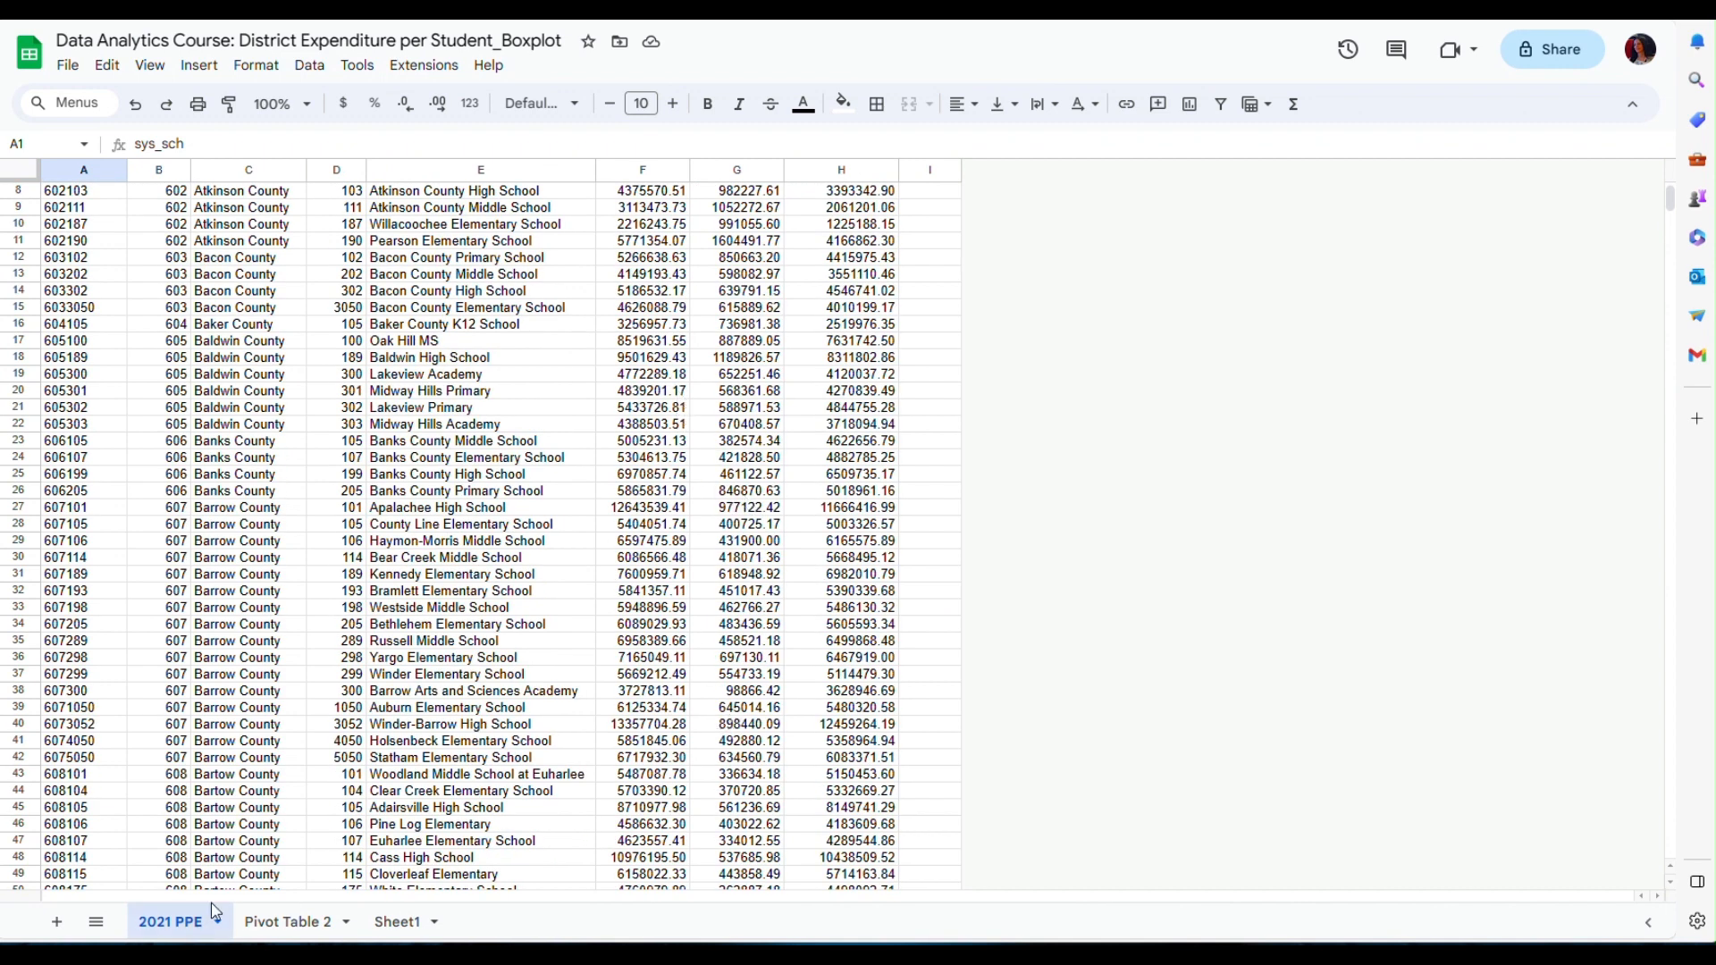
{"action": "left_click", "coordinate": [295, 923]}
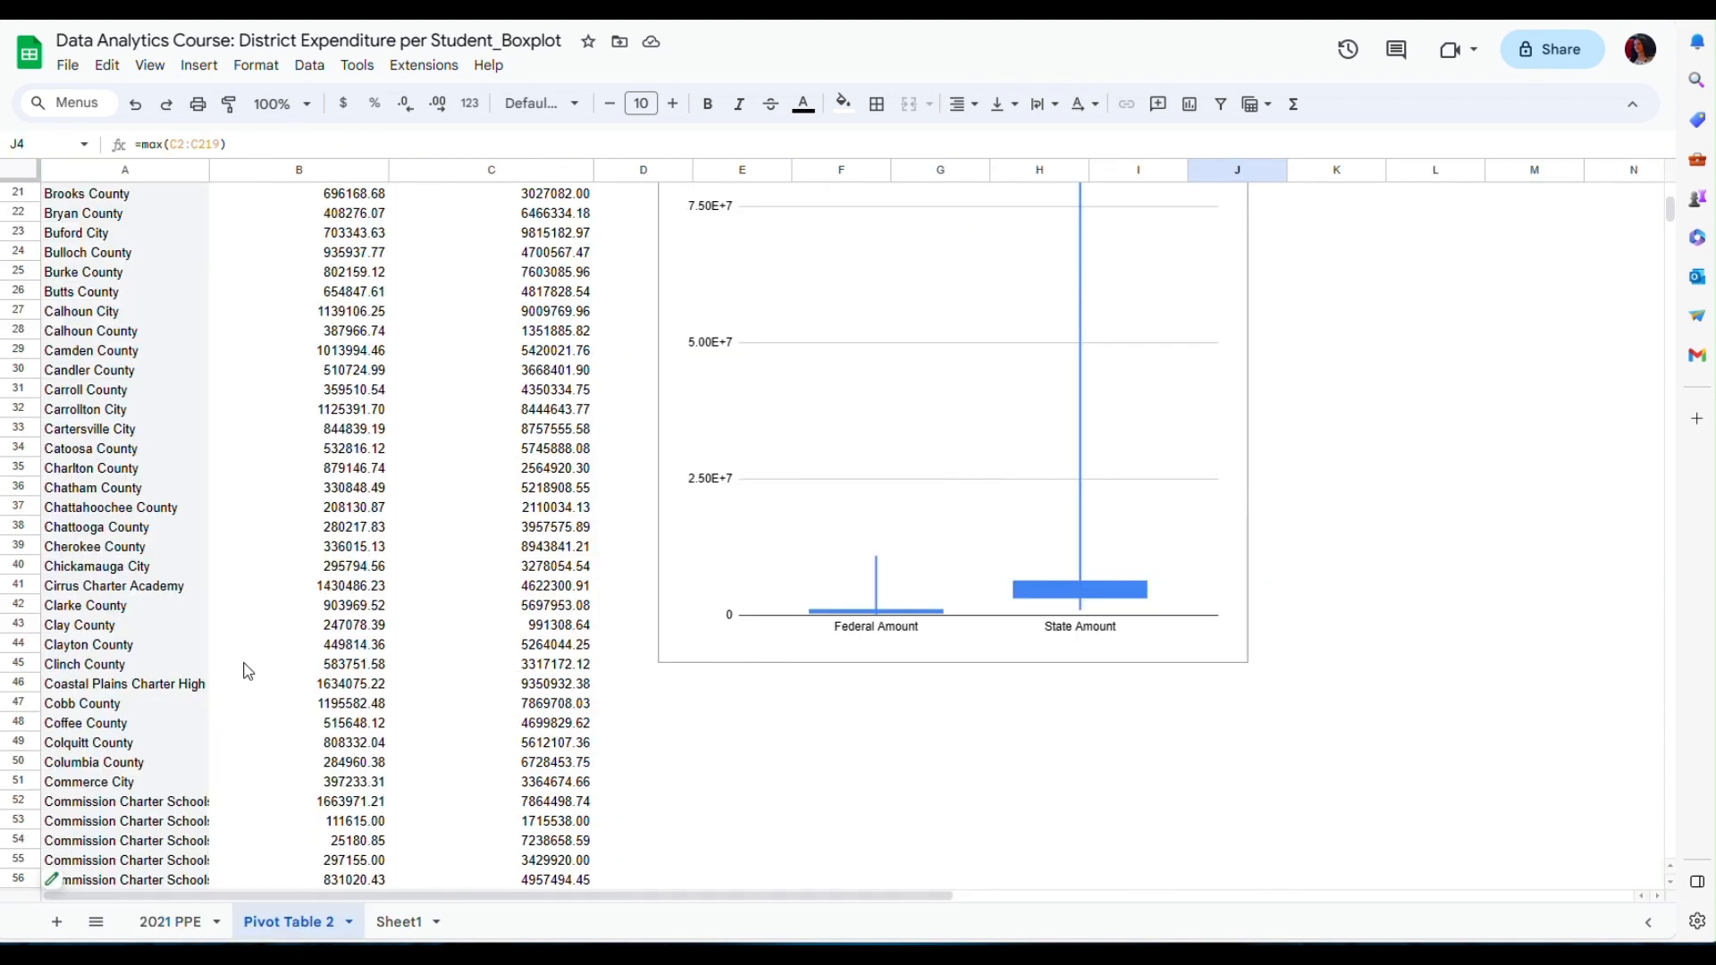
{"action": "scroll", "coordinate": [275, 626], "scroll_direction": "up", "scroll_amount": 5}
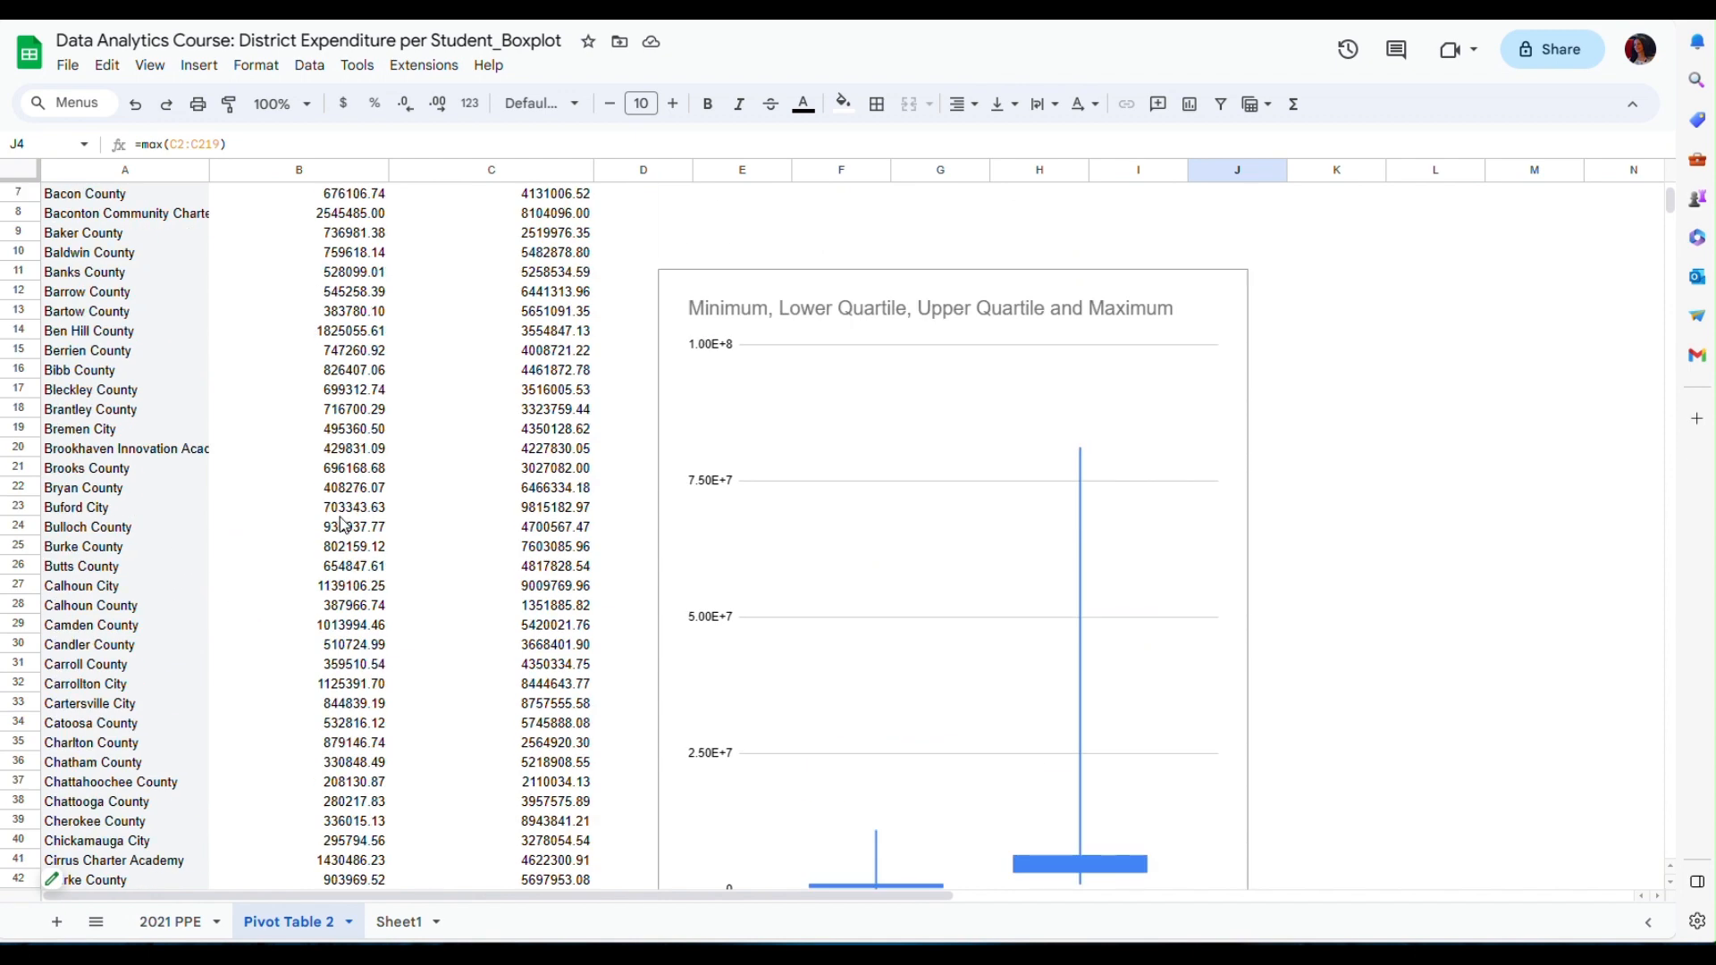
{"action": "scroll", "coordinate": [921, 597], "scroll_direction": "up", "scroll_amount": 2}
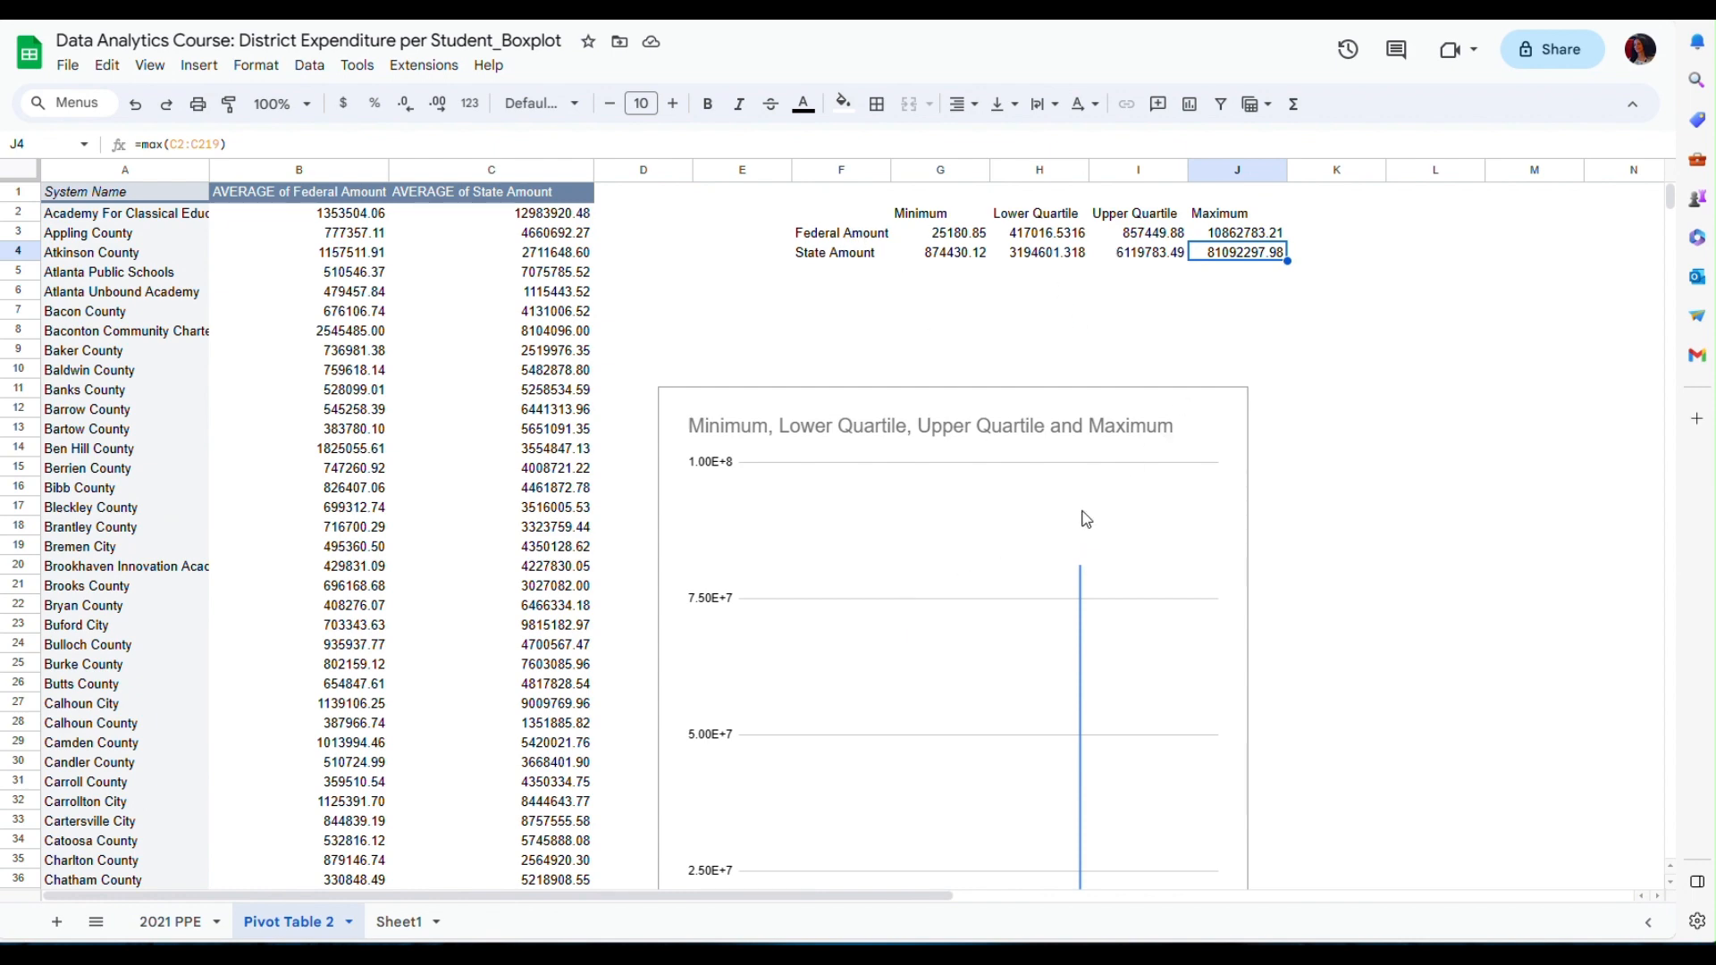
{"action": "scroll", "coordinate": [1086, 519], "scroll_direction": "down", "scroll_amount": 3}
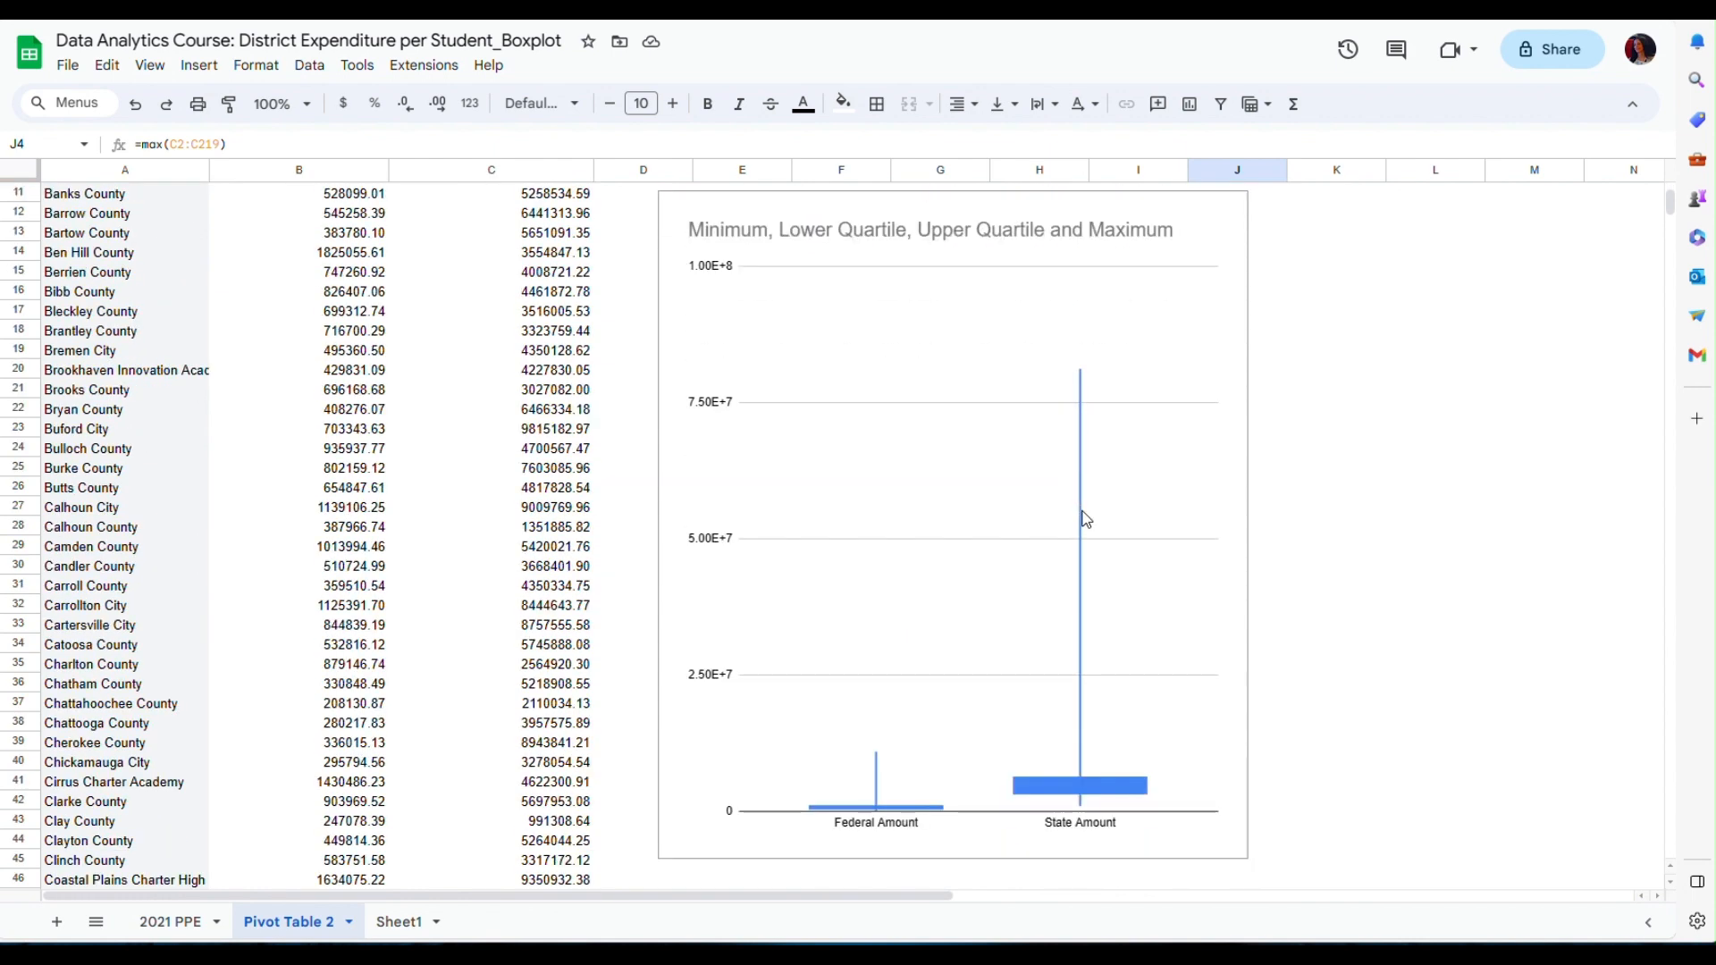
{"action": "scroll", "coordinate": [1086, 518], "scroll_direction": "up", "scroll_amount": 2}
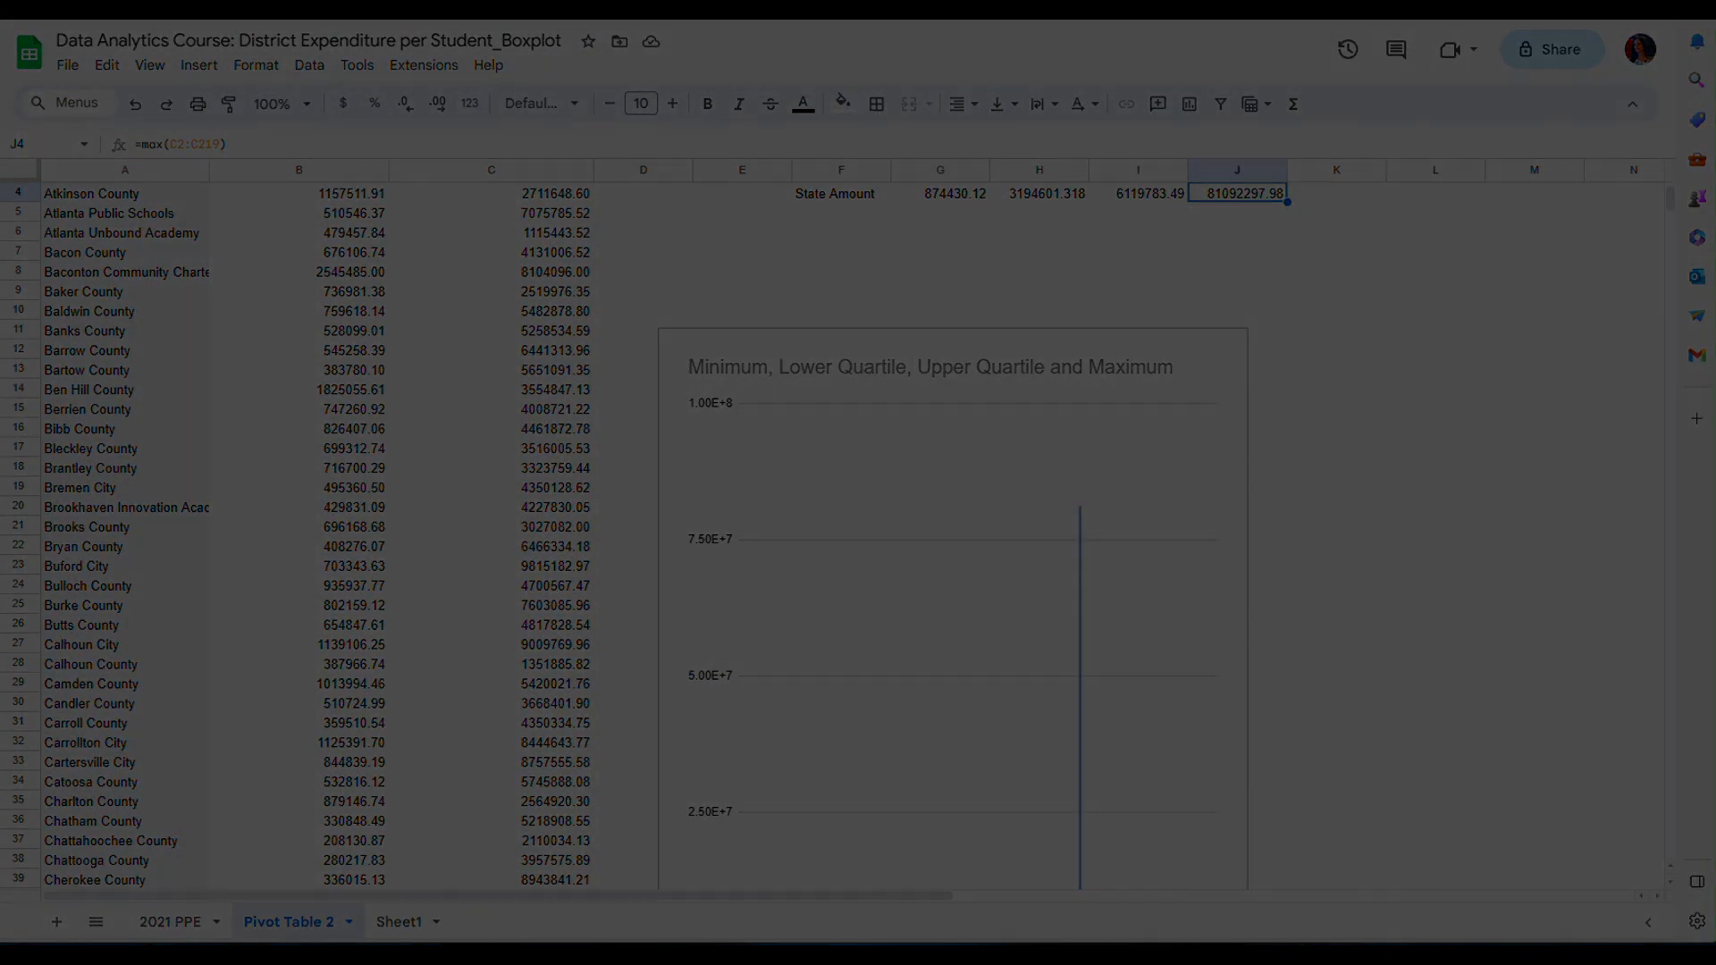